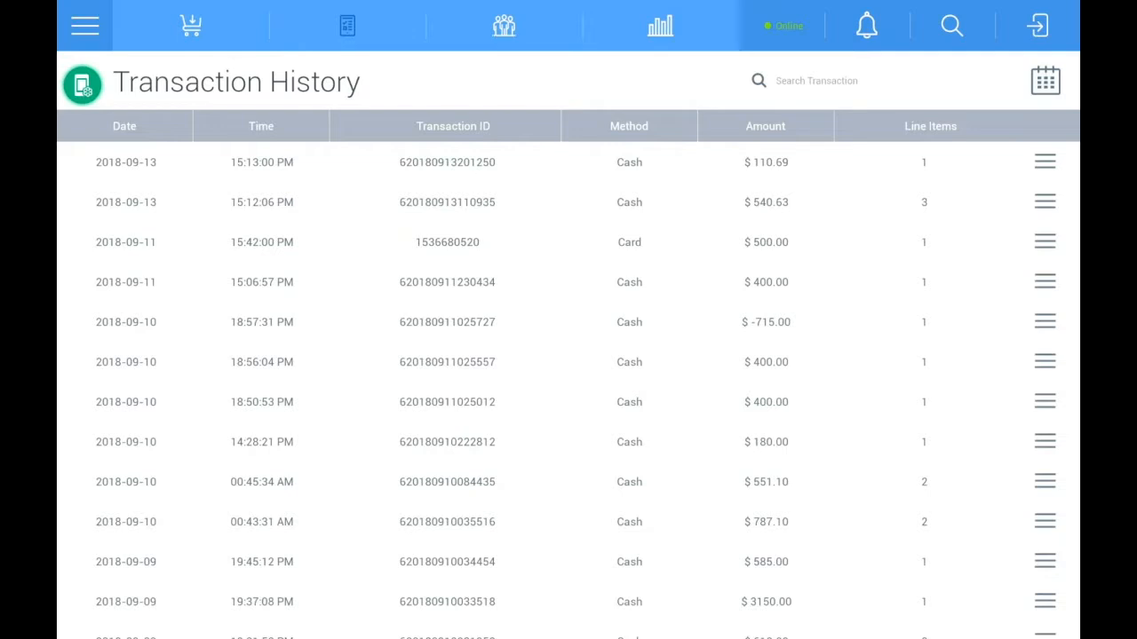
# Step: Filter the transaction history to 2018-09-13 and expand the details of the 15:13:00 cash transaction
pyautogui.click(1044, 80)
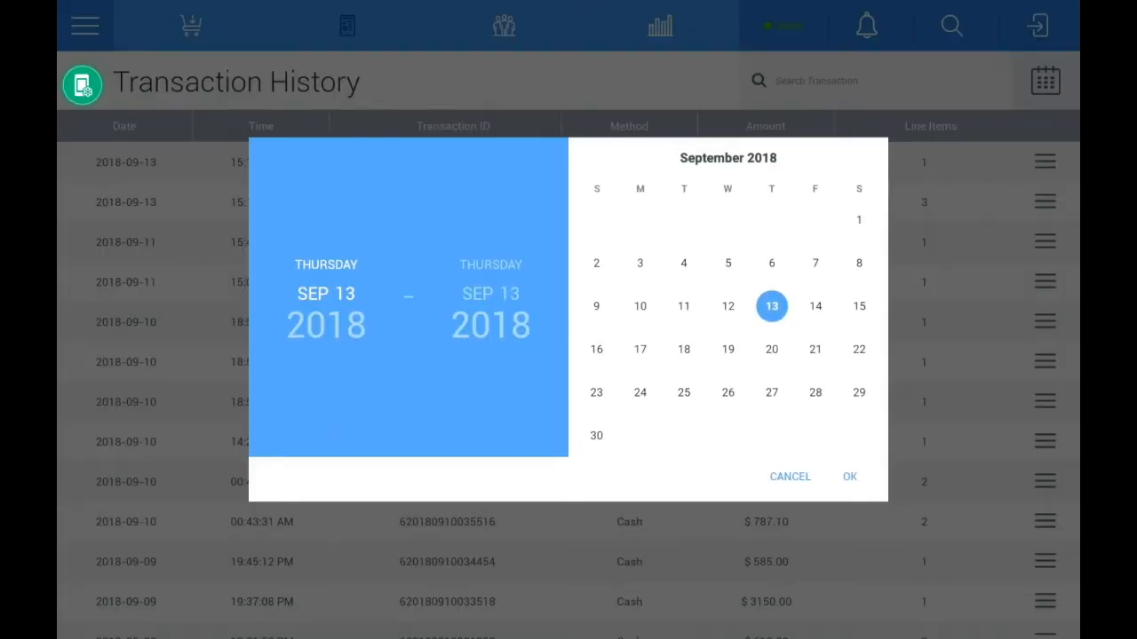
pyautogui.click(850, 477)
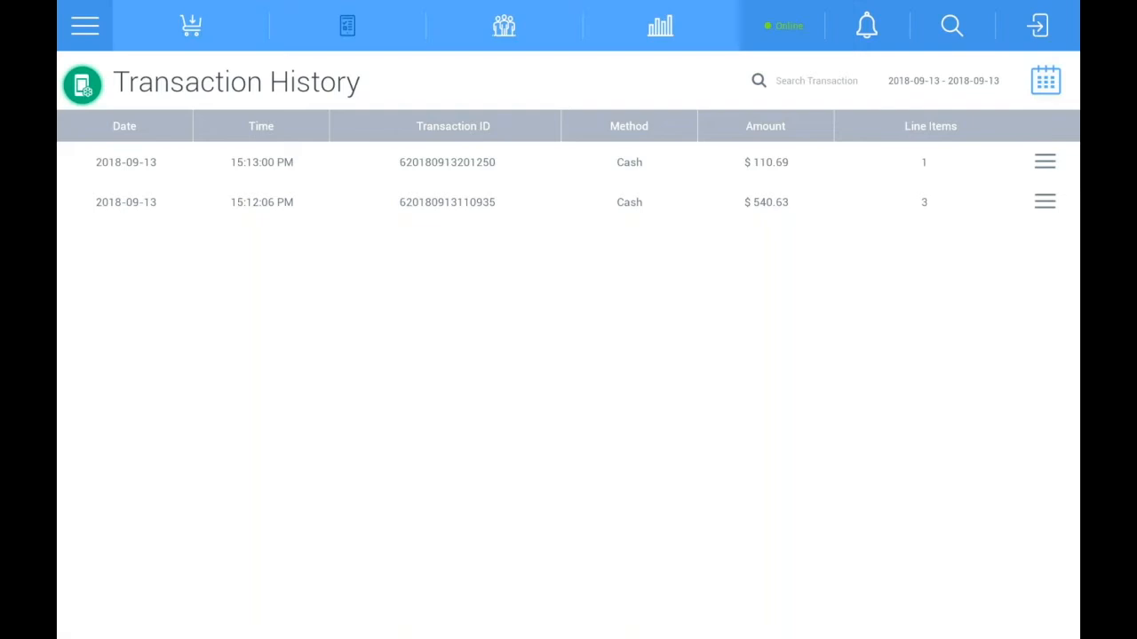
pyautogui.click(1045, 162)
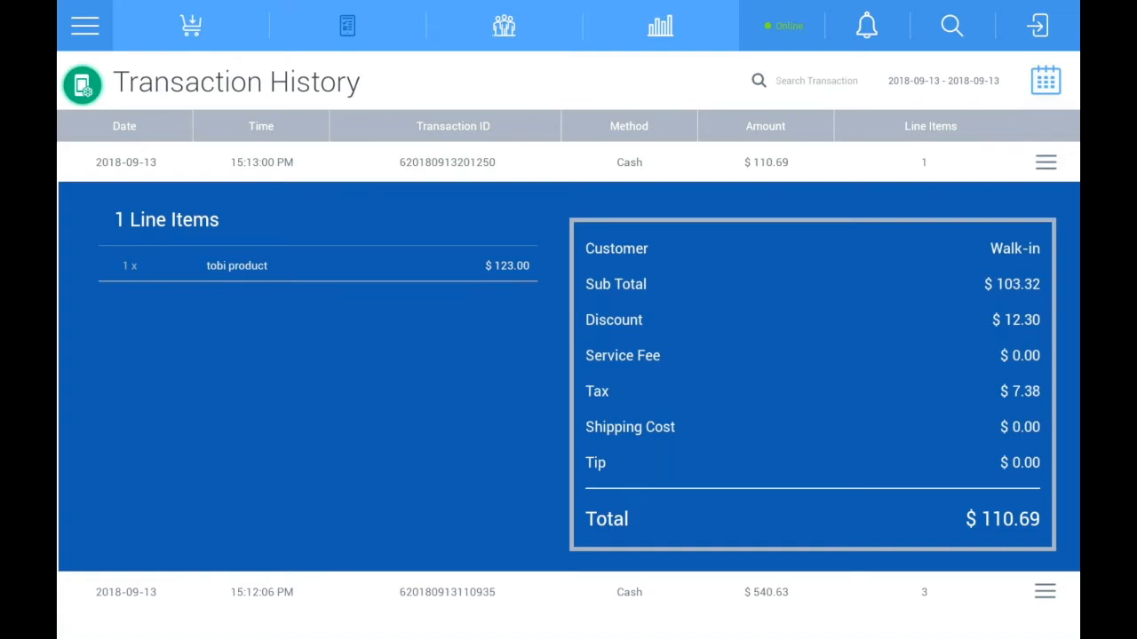
# Step: Return to the product sale screen and look over the available order list options
pyautogui.click(191, 26)
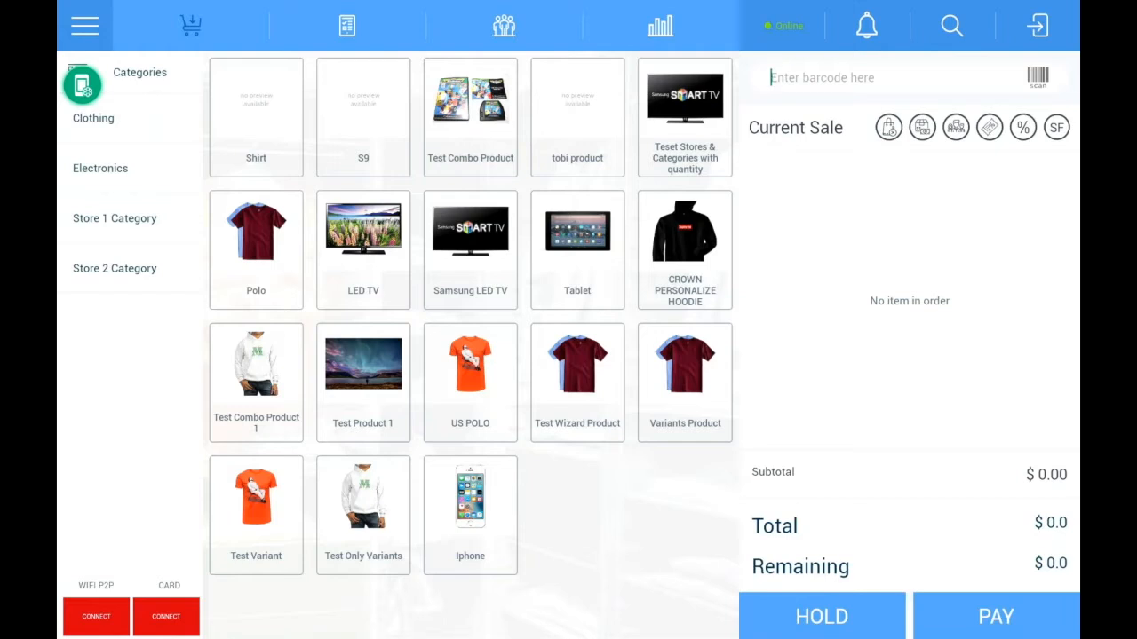
pyautogui.click(346, 26)
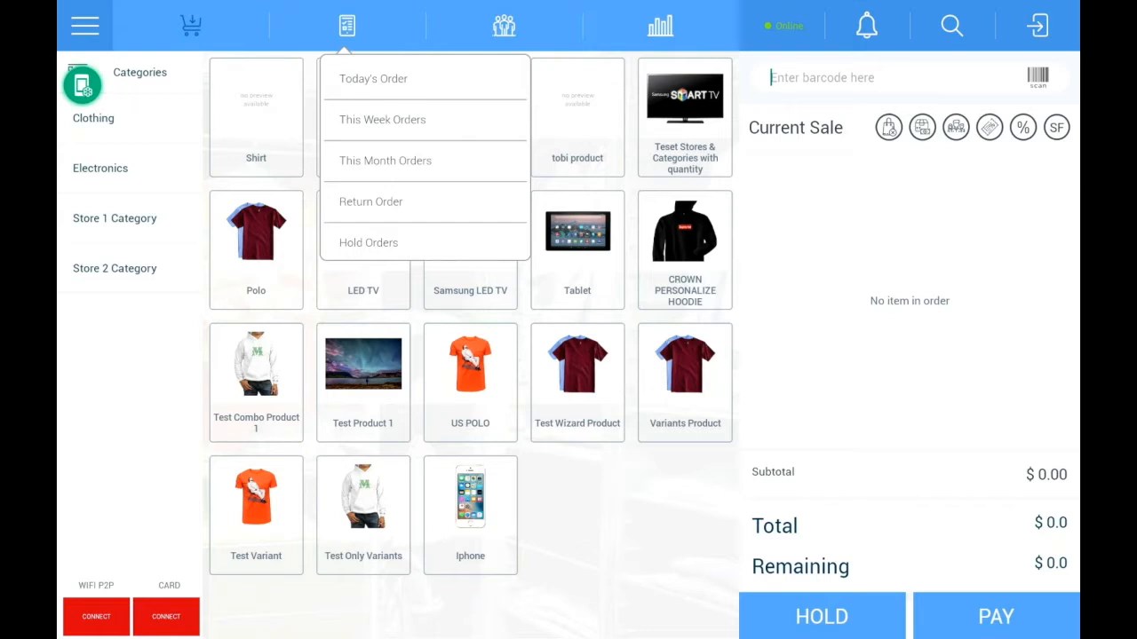
pyautogui.press('Escape')
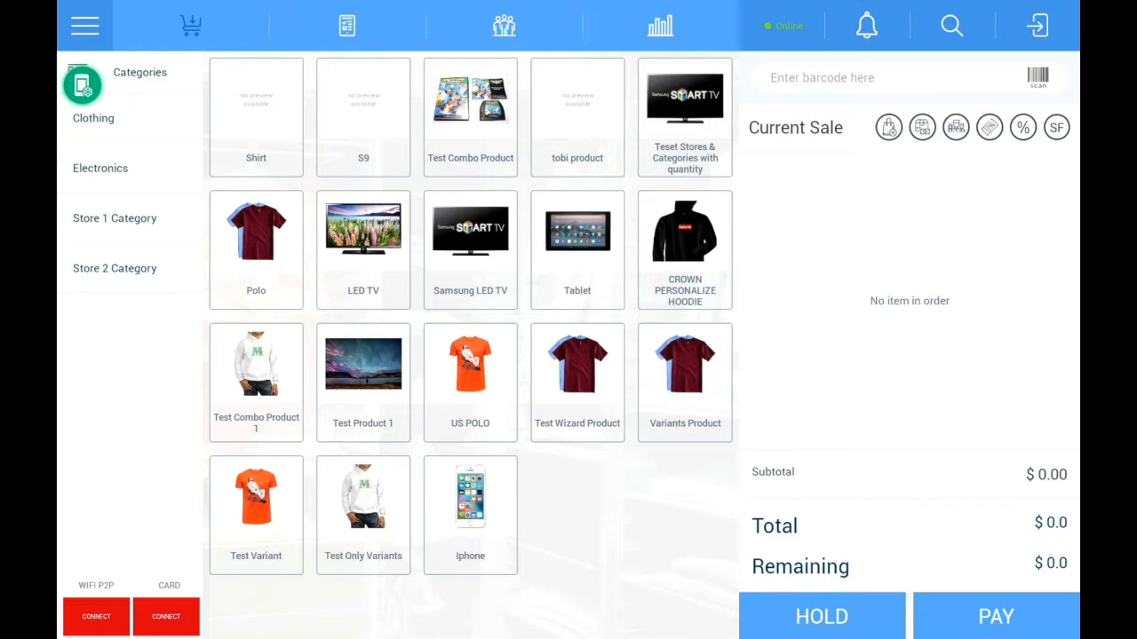
# Step: Open the customer list and view the listed customer's profile details
pyautogui.click(504, 25)
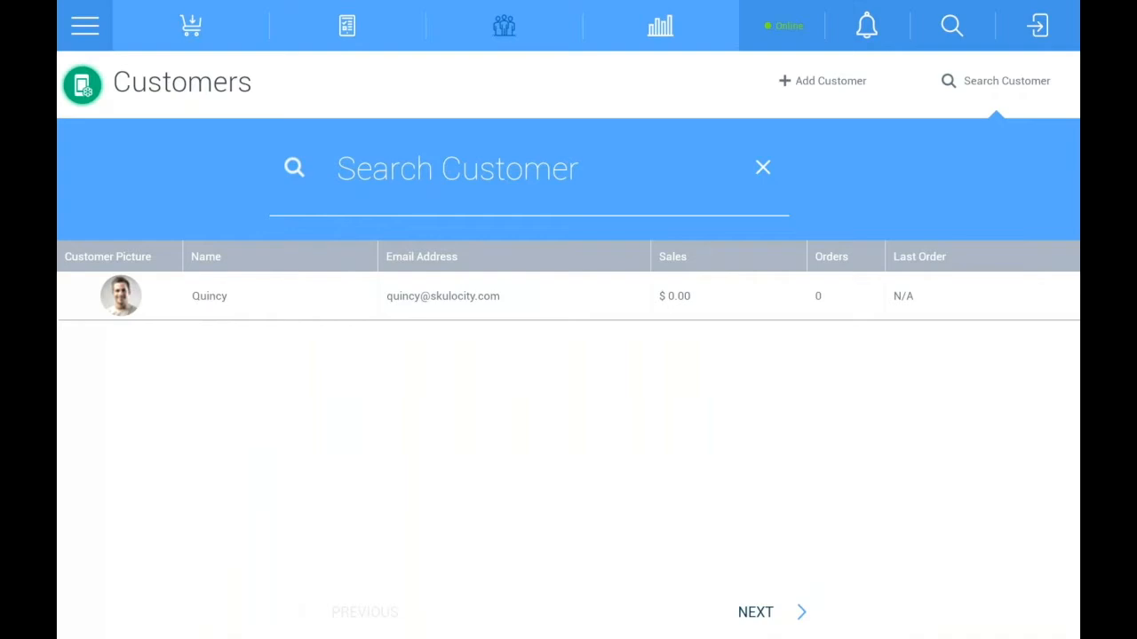
pyautogui.click(209, 295)
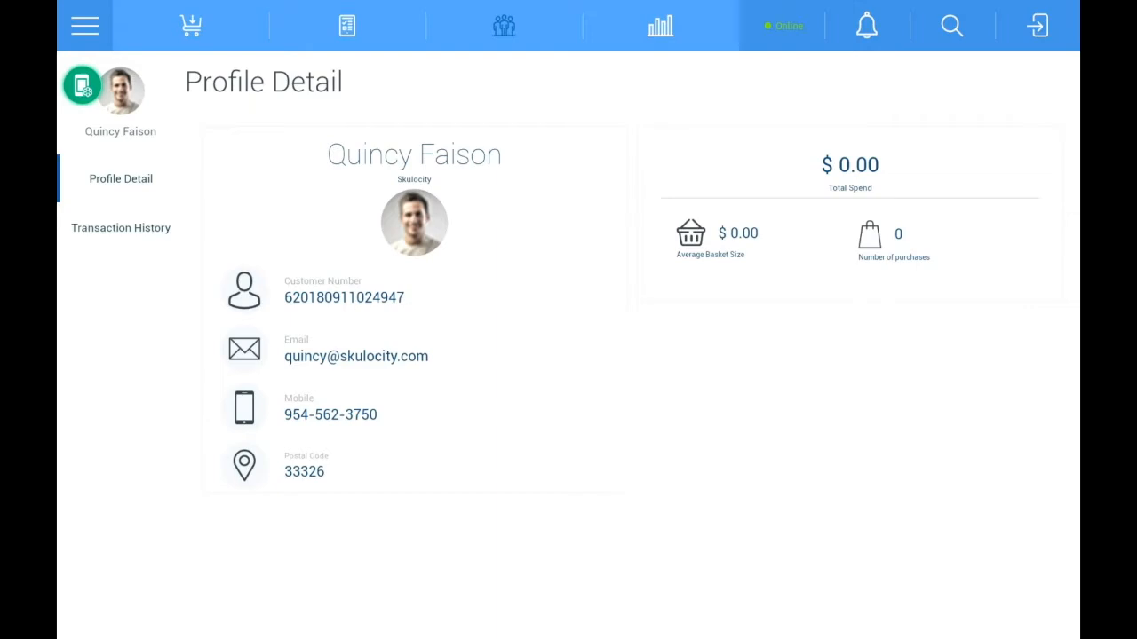
# Step: Show the sales analytics for 2018-09-13 only and display the Card Sales figures
pyautogui.click(661, 26)
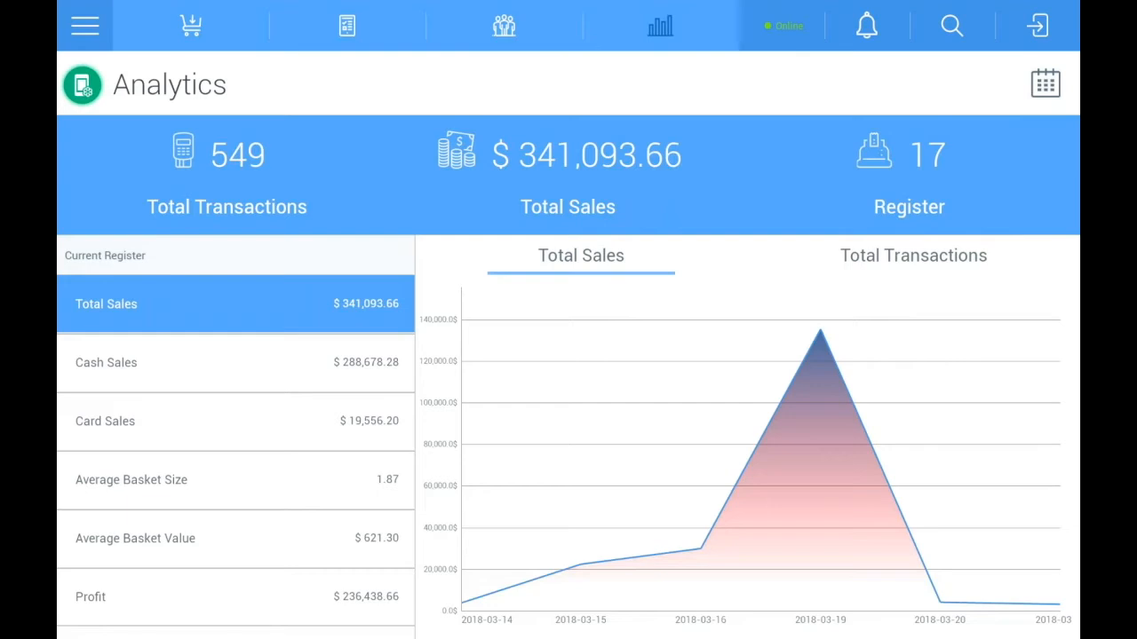
pyautogui.click(1045, 84)
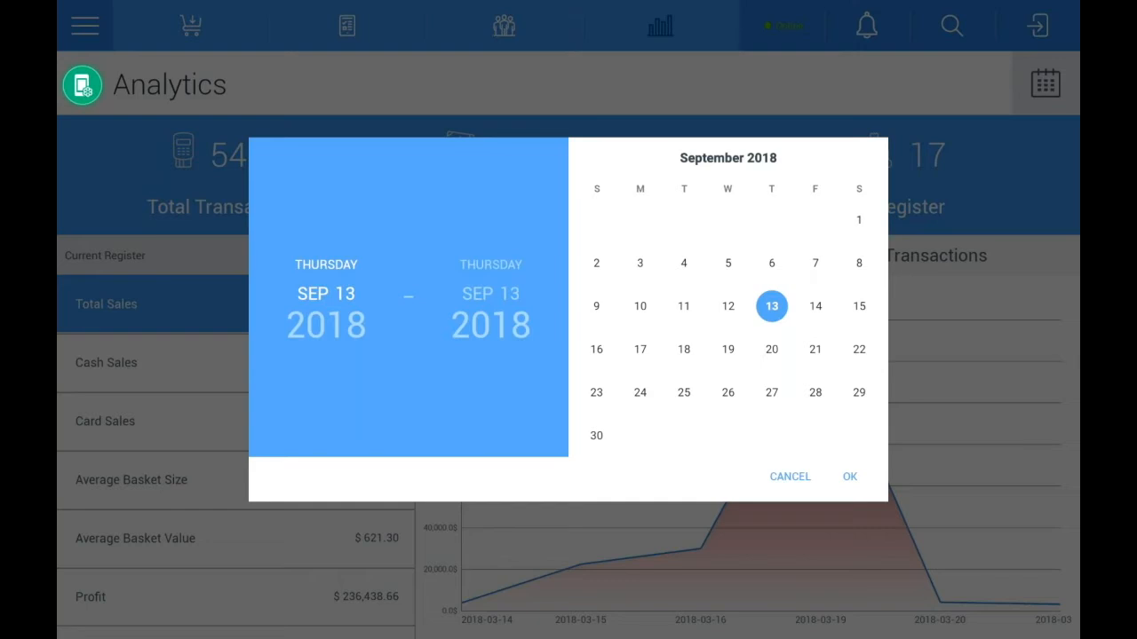
pyautogui.click(849, 476)
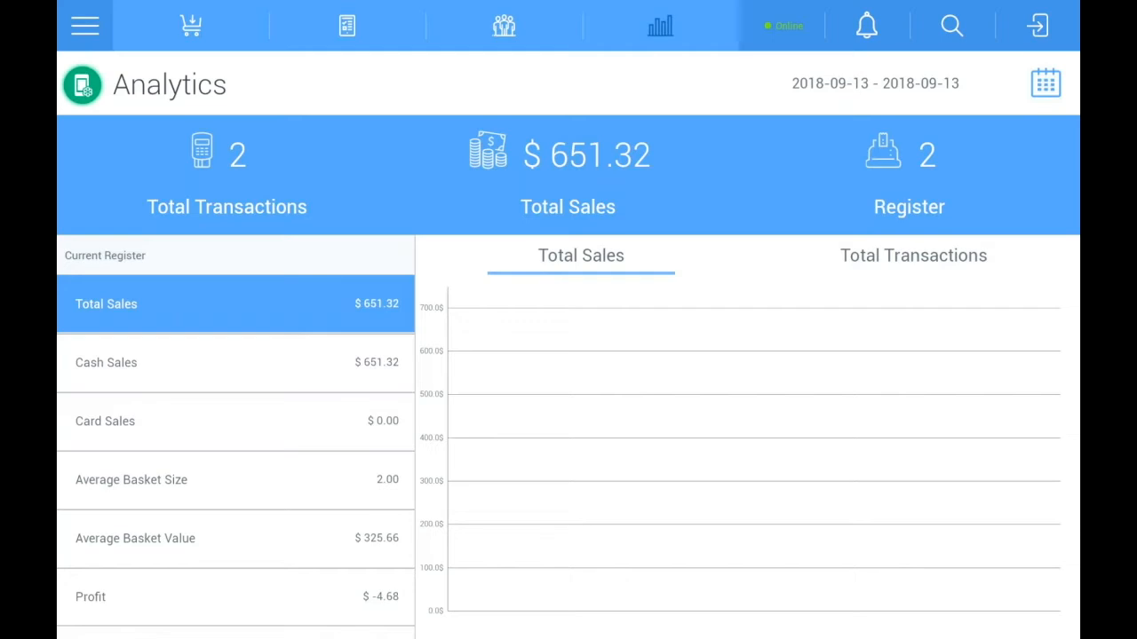
pyautogui.click(236, 421)
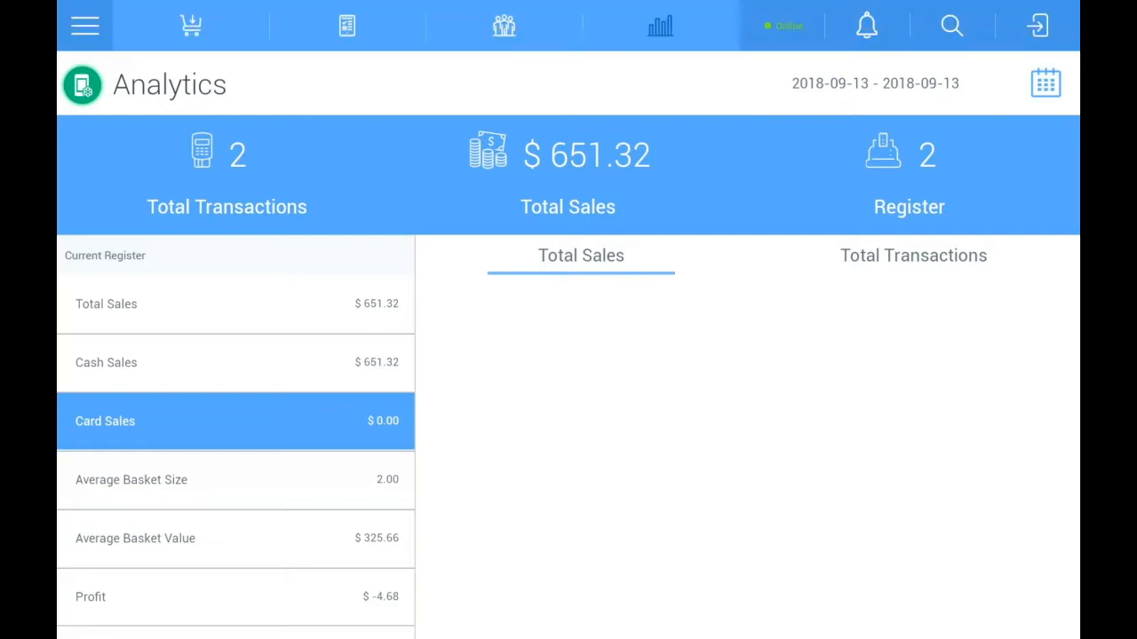
# Step: Set the analytics date range to 2017-09-13 through 2018-09-13 and display the Profit chart
pyautogui.click(1045, 82)
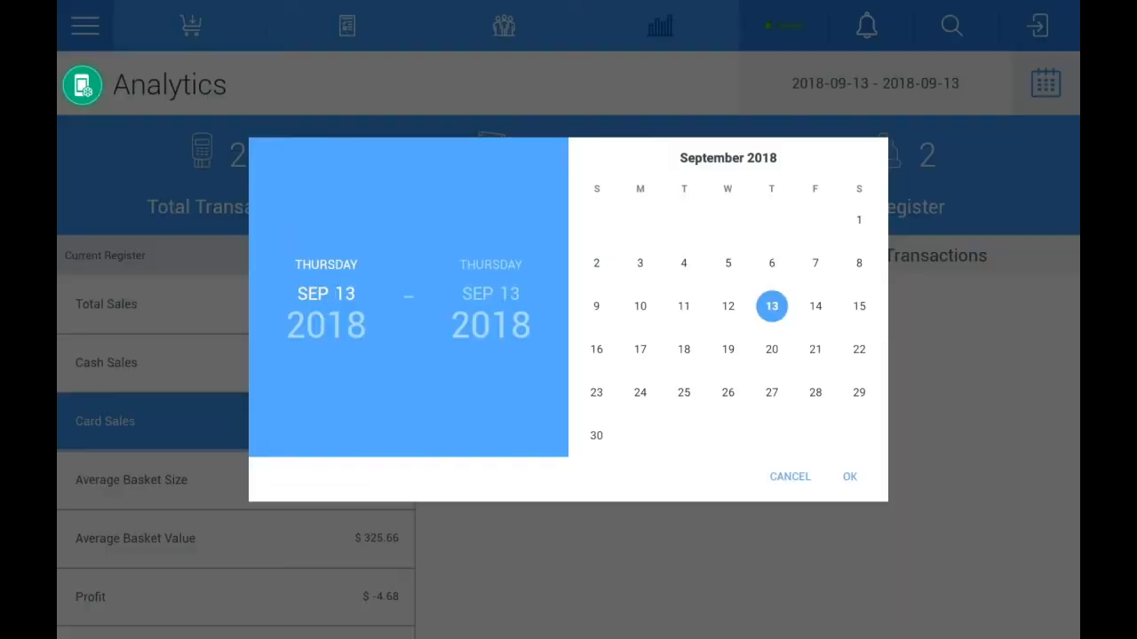
pyautogui.click(326, 325)
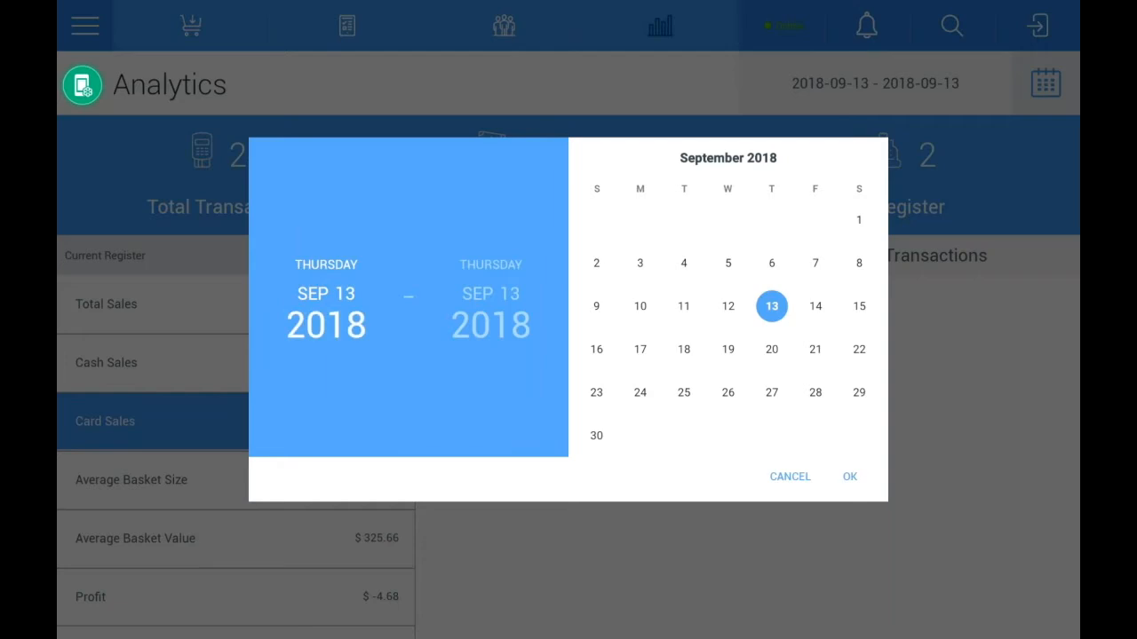
pyautogui.click(728, 220)
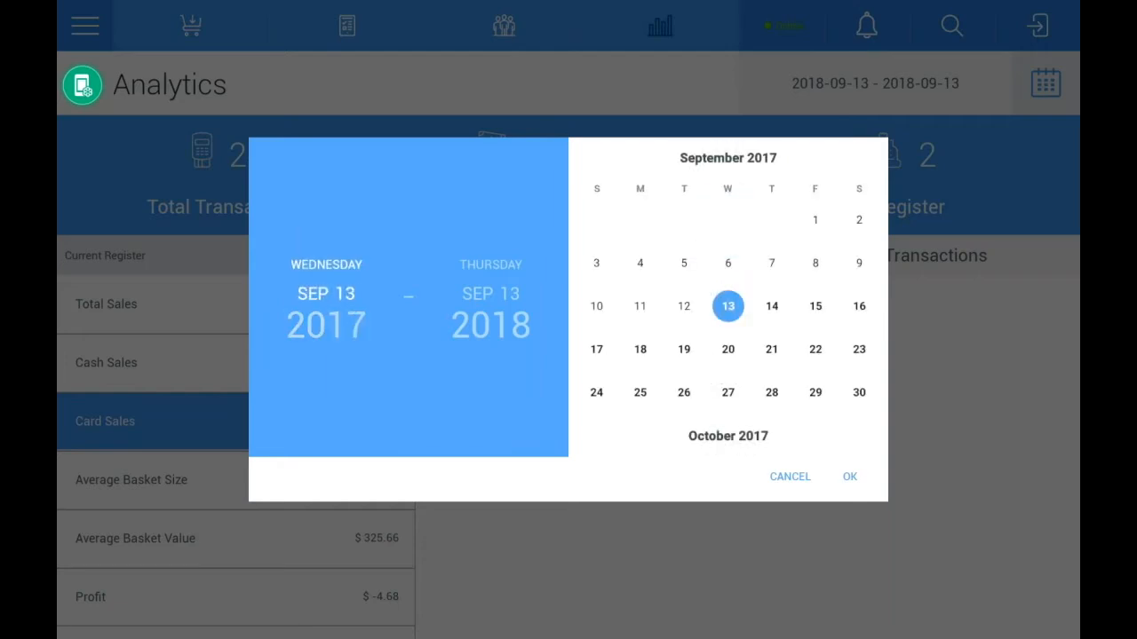
pyautogui.click(849, 476)
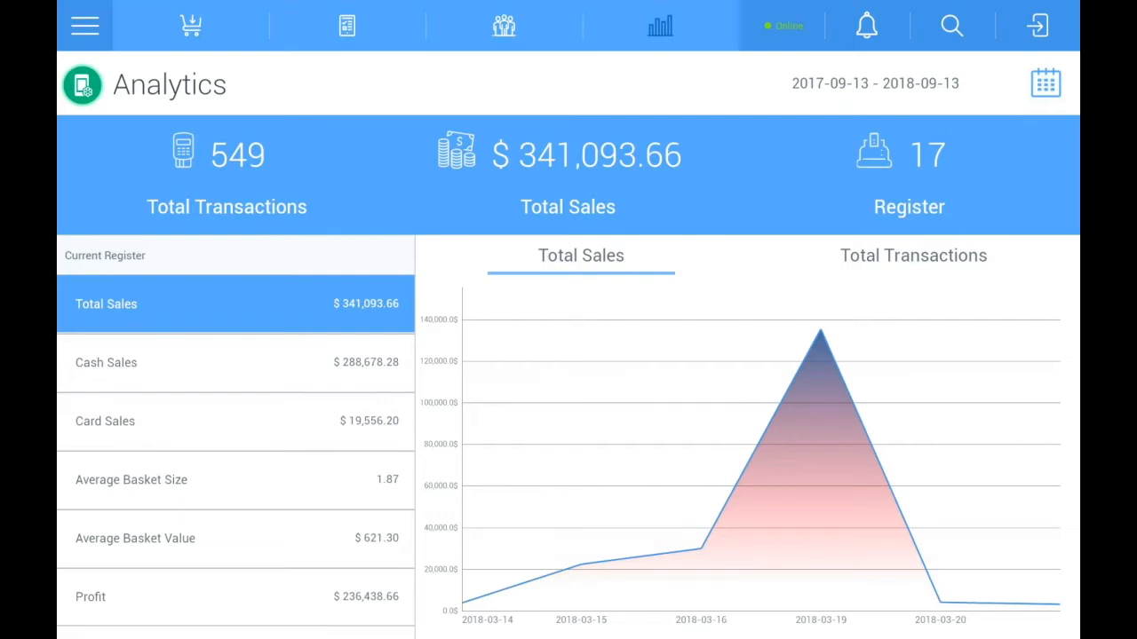
pyautogui.click(235, 596)
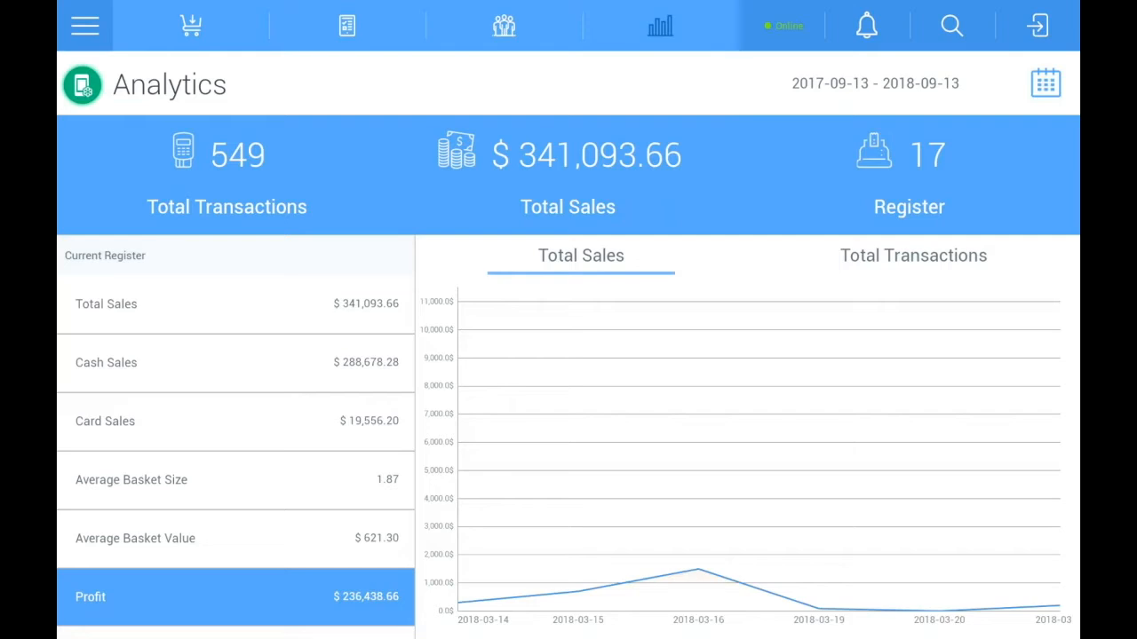
# Step: Return to the product sale screen, view the search box, and close it without searching
pyautogui.click(191, 26)
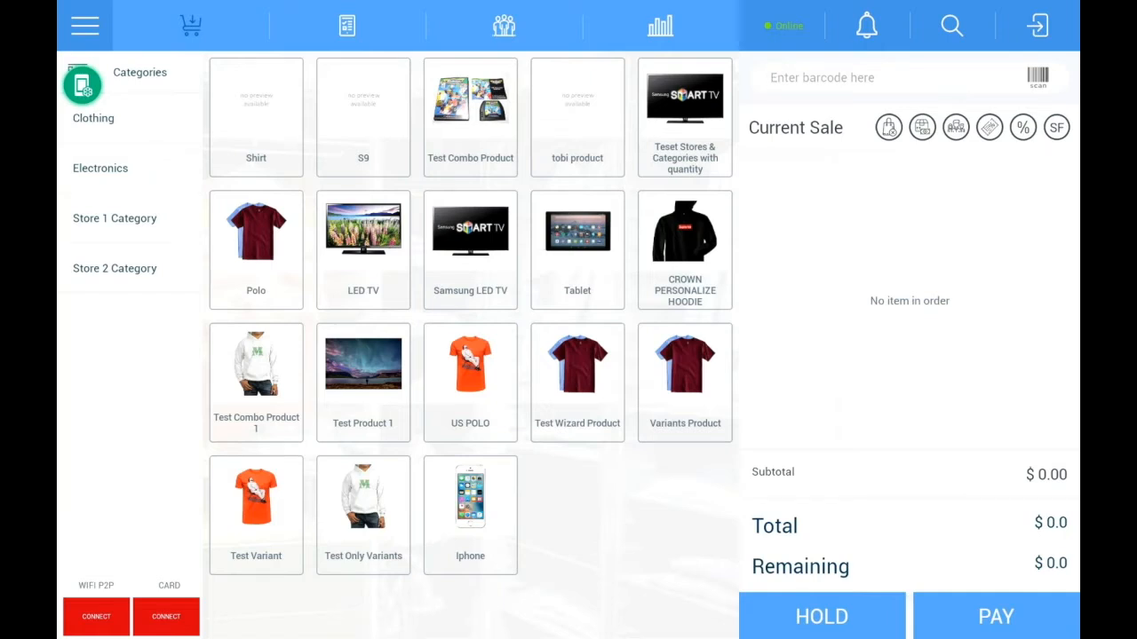
pyautogui.click(952, 26)
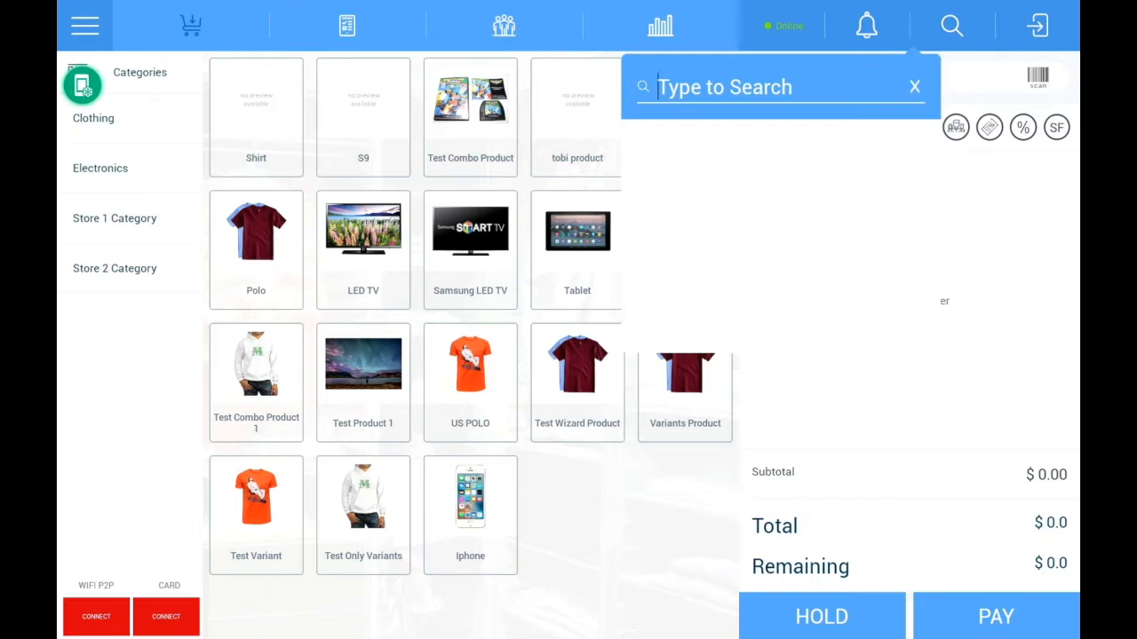
pyautogui.click(915, 87)
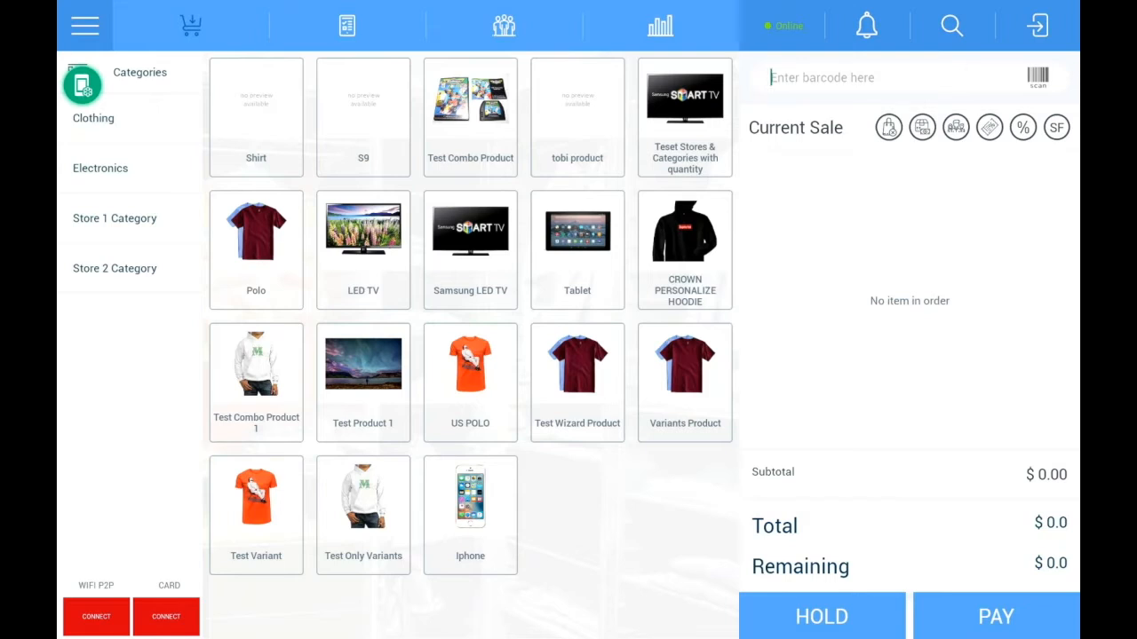
# Step: Add one Iphone, one Variants Product in Blue and Large, and one Test Product 1 to the current sale
pyautogui.click(471, 515)
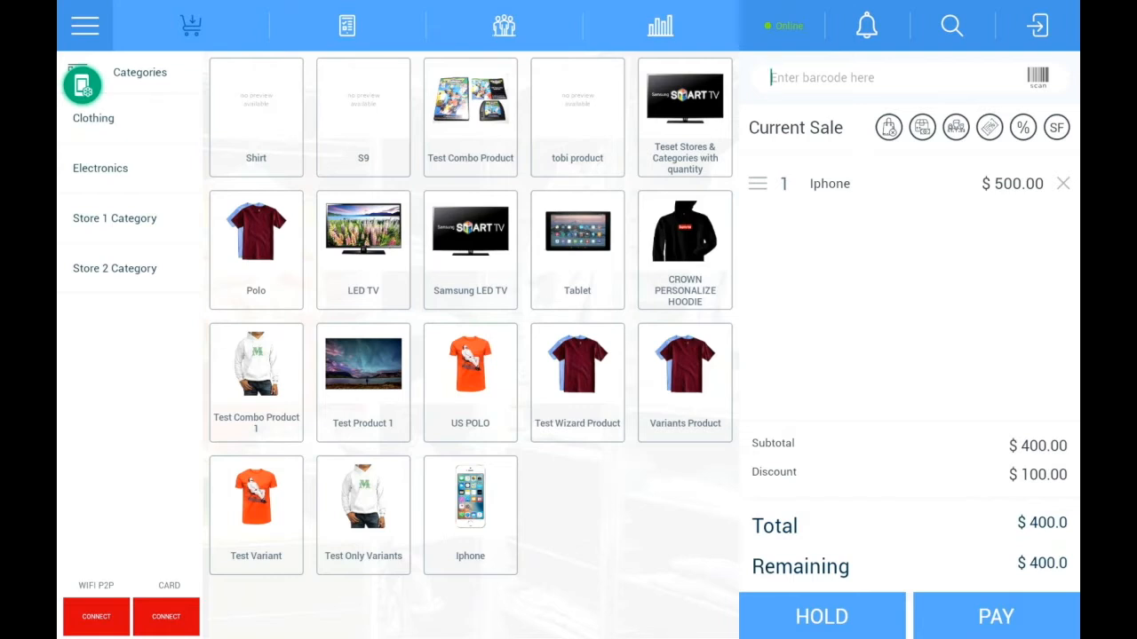
pyautogui.click(685, 383)
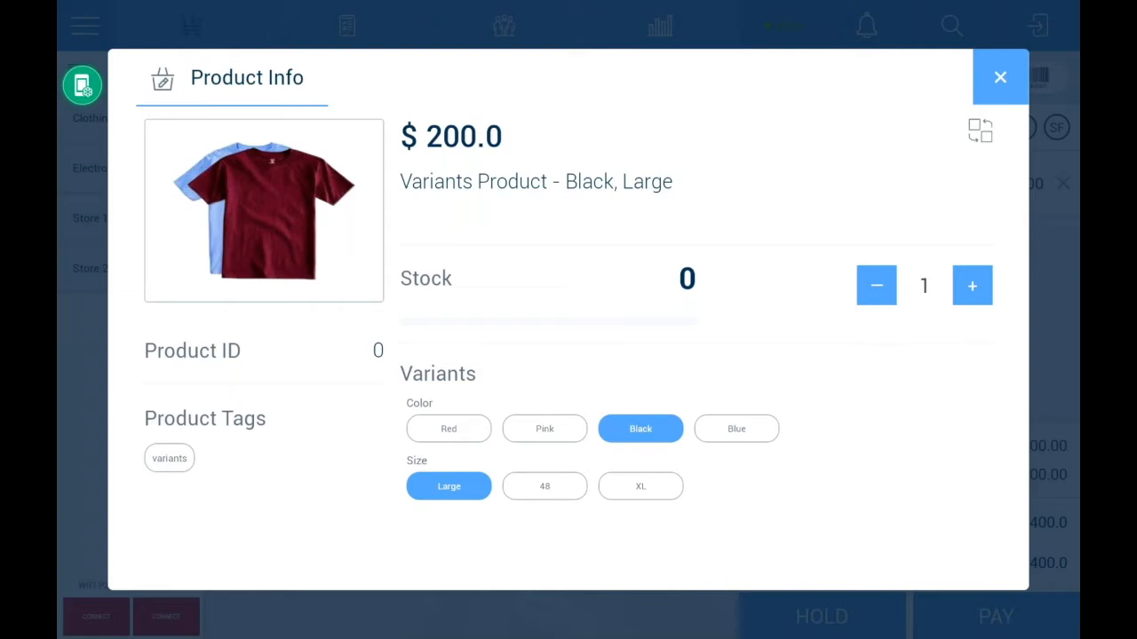
pyautogui.click(736, 429)
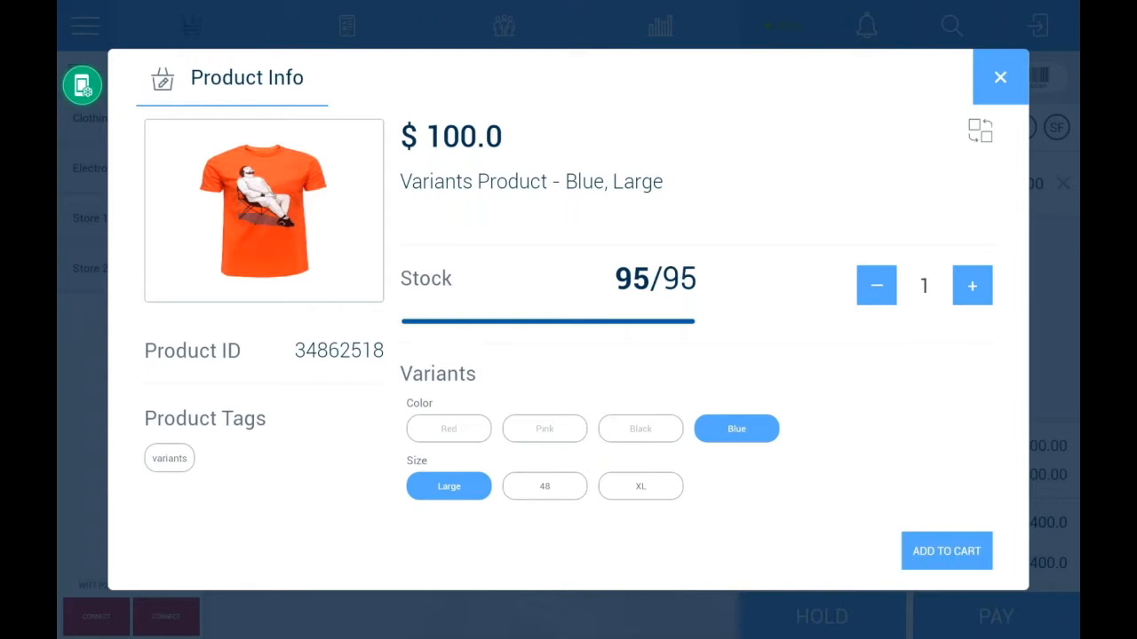
pyautogui.click(640, 485)
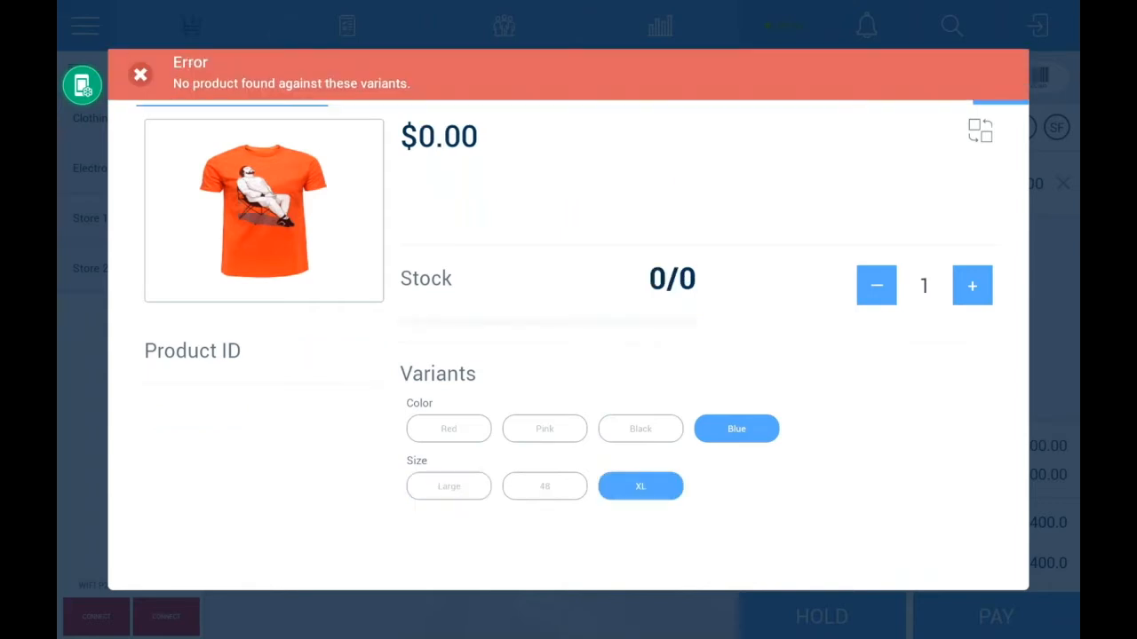
pyautogui.click(544, 486)
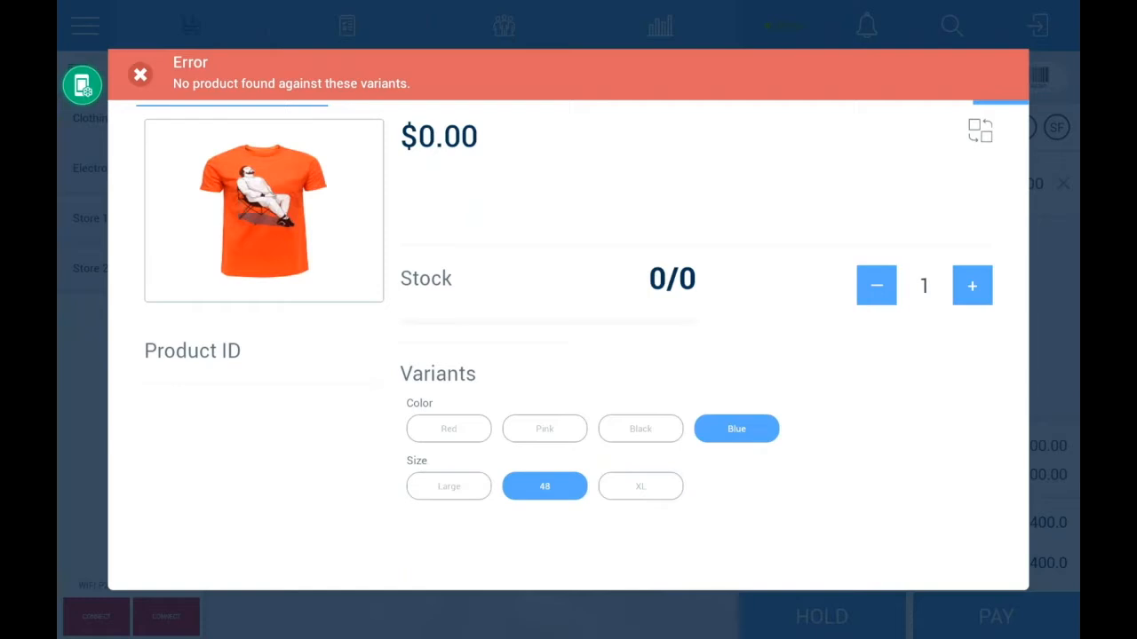
pyautogui.click(448, 486)
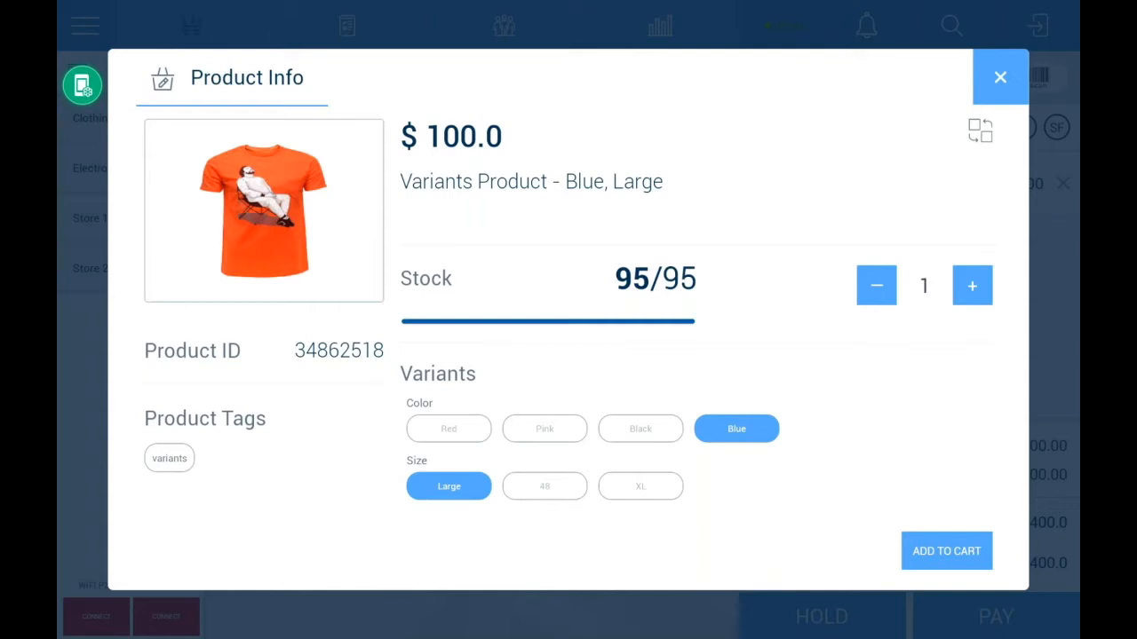
pyautogui.click(947, 551)
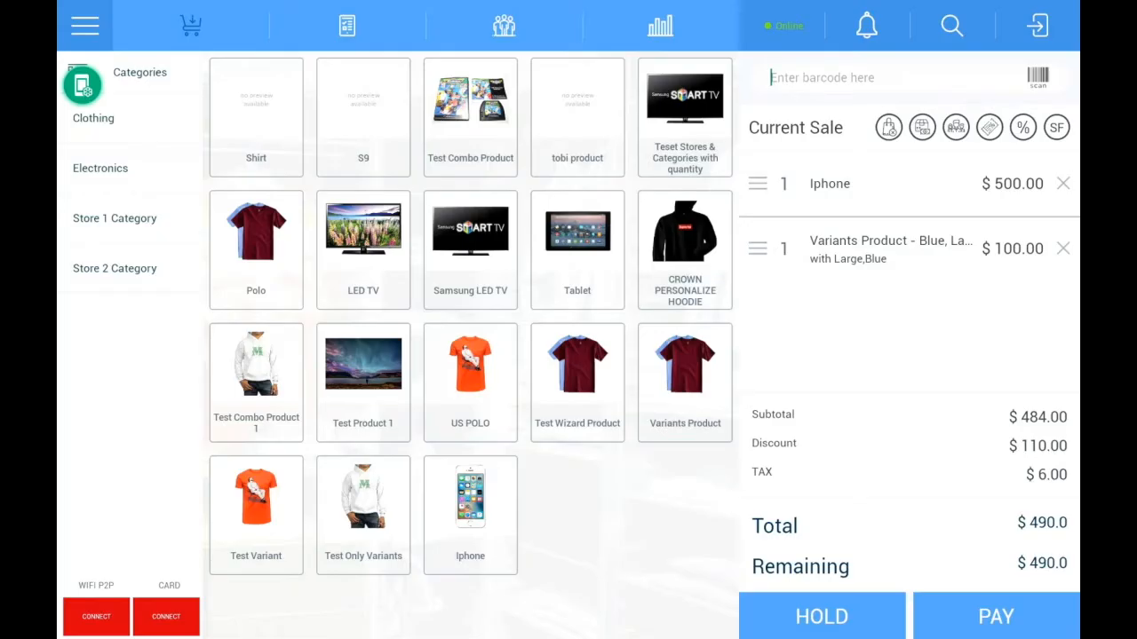
pyautogui.click(363, 381)
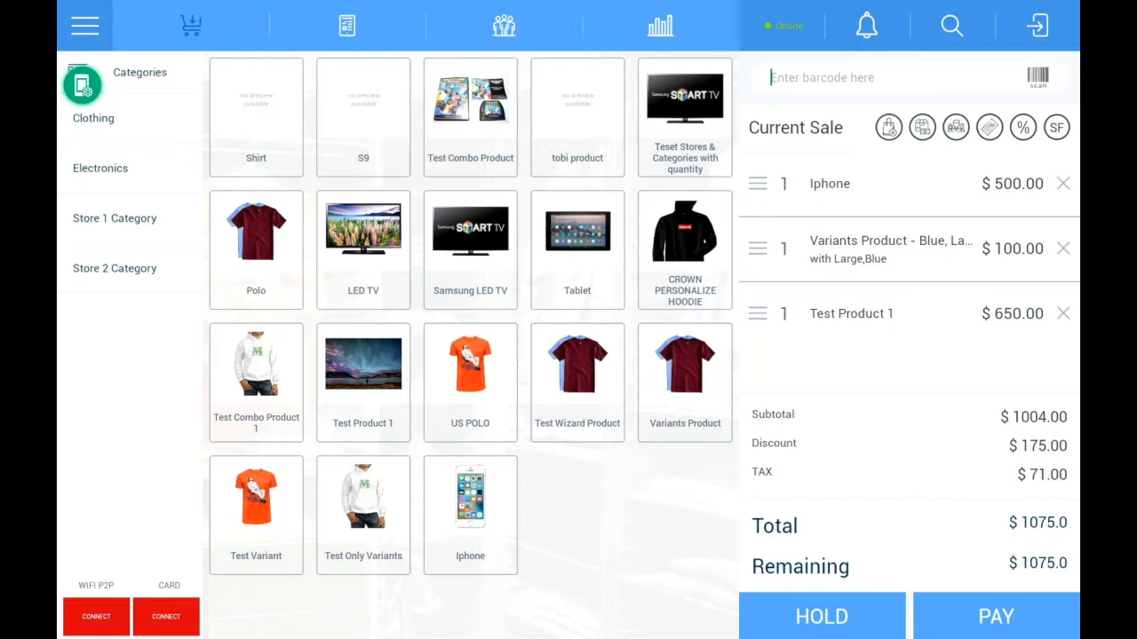
# Step: Confirm No Shipping at $0 for the sale, and check the customer choices without changing the selection
pyautogui.click(1056, 127)
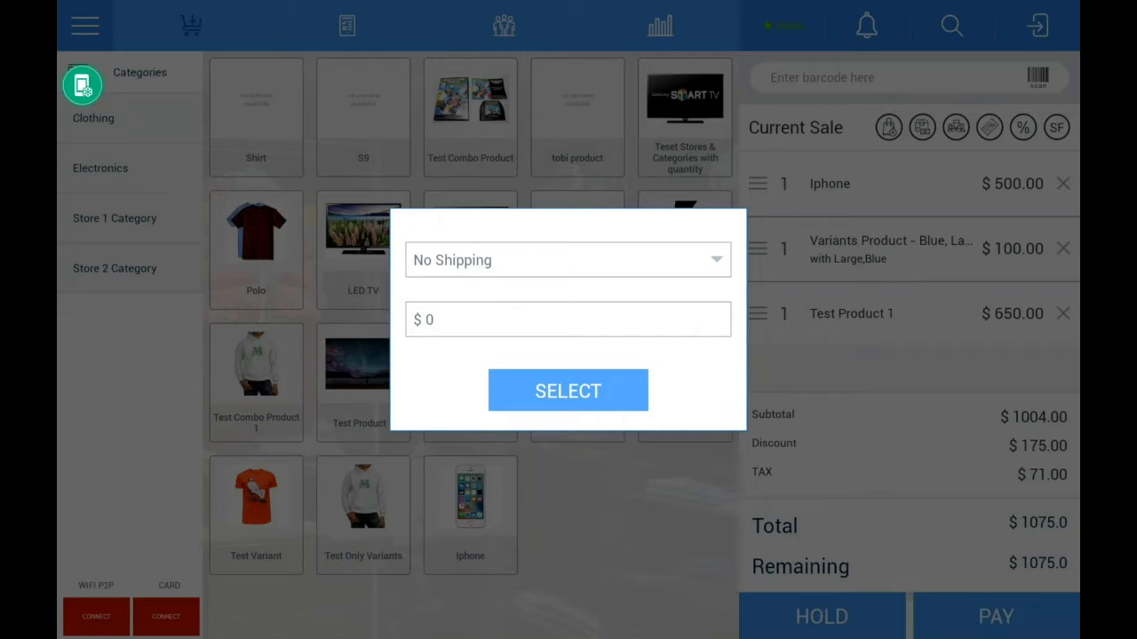
pyautogui.click(568, 391)
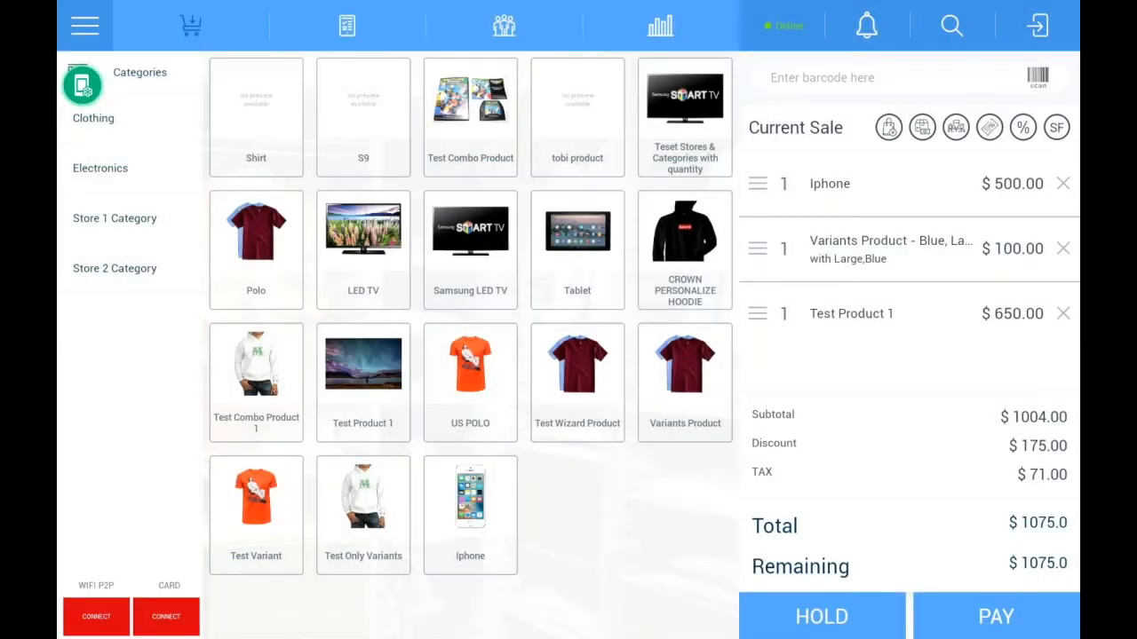
pyautogui.click(955, 127)
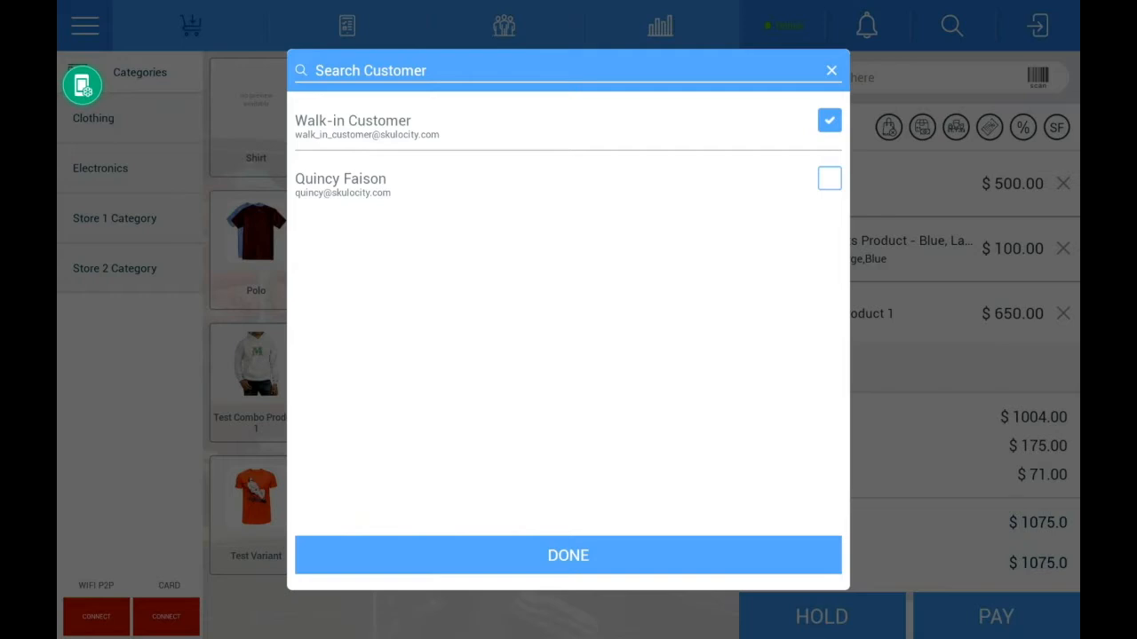
pyautogui.press('Escape')
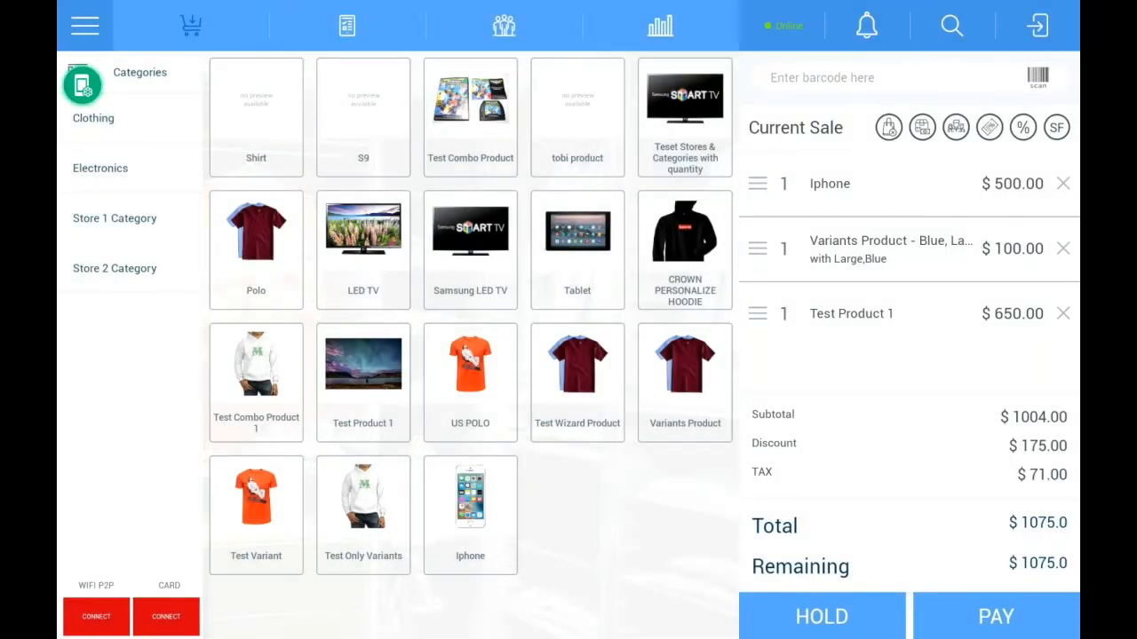
# Step: Add the order note "wususua" to the current sale and save it
pyautogui.click(989, 127)
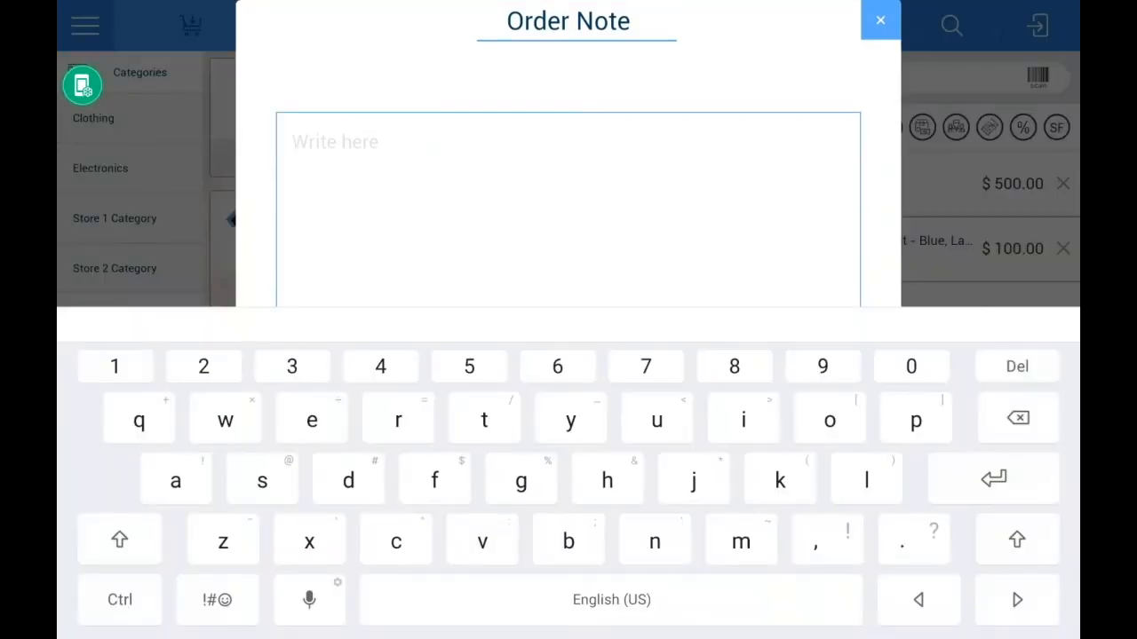
pyautogui.write('wususua')
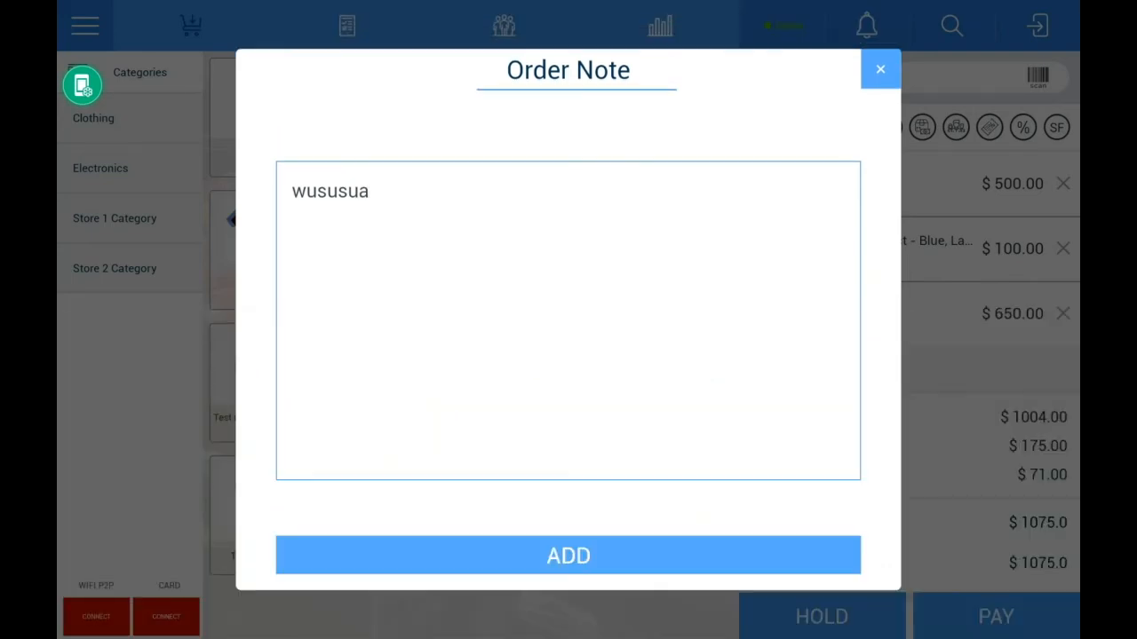
pyautogui.click(568, 555)
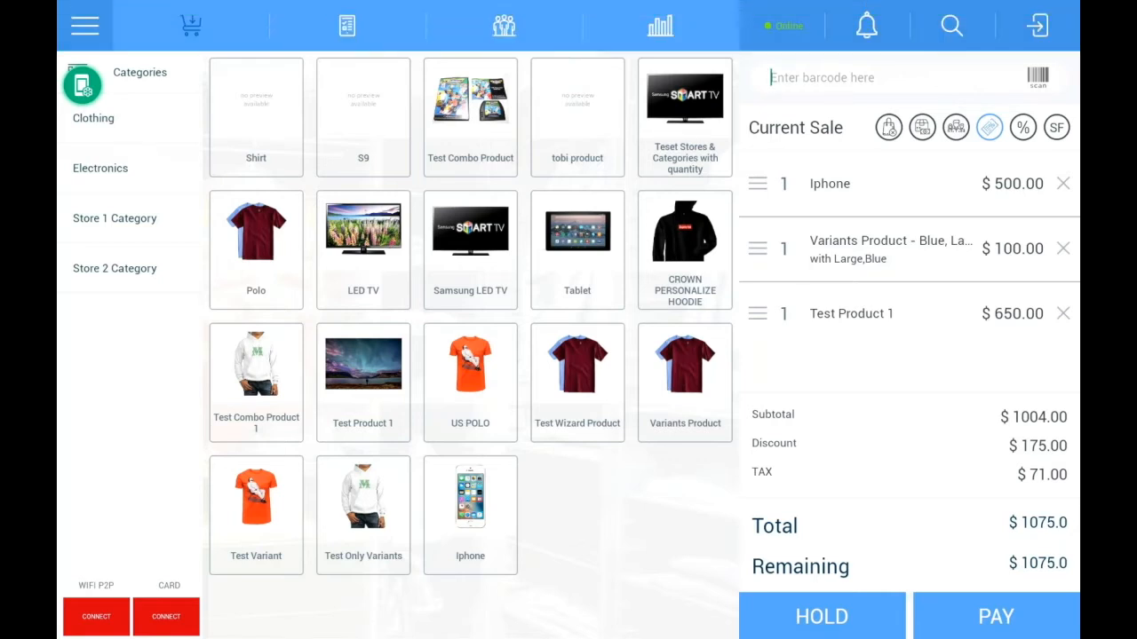
# Step: Reveal the additional item actions on the Iphone line of the current sale and hide them again
pyautogui.moveTo(972, 184); pyautogui.dragTo(853, 184)
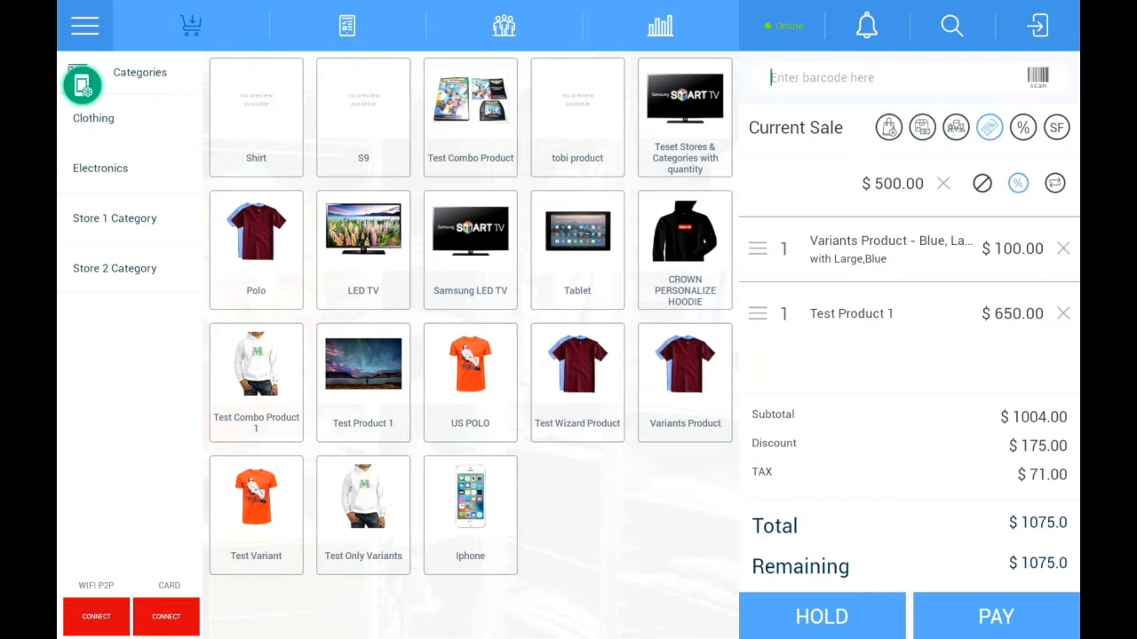
pyautogui.moveTo(852, 184); pyautogui.dragTo(972, 184)
pyautogui.moveTo(972, 248)
pyautogui.mouseDown()
pyautogui.moveTo(852, 248)
pyautogui.moveTo(972, 248)
pyautogui.mouseUp()
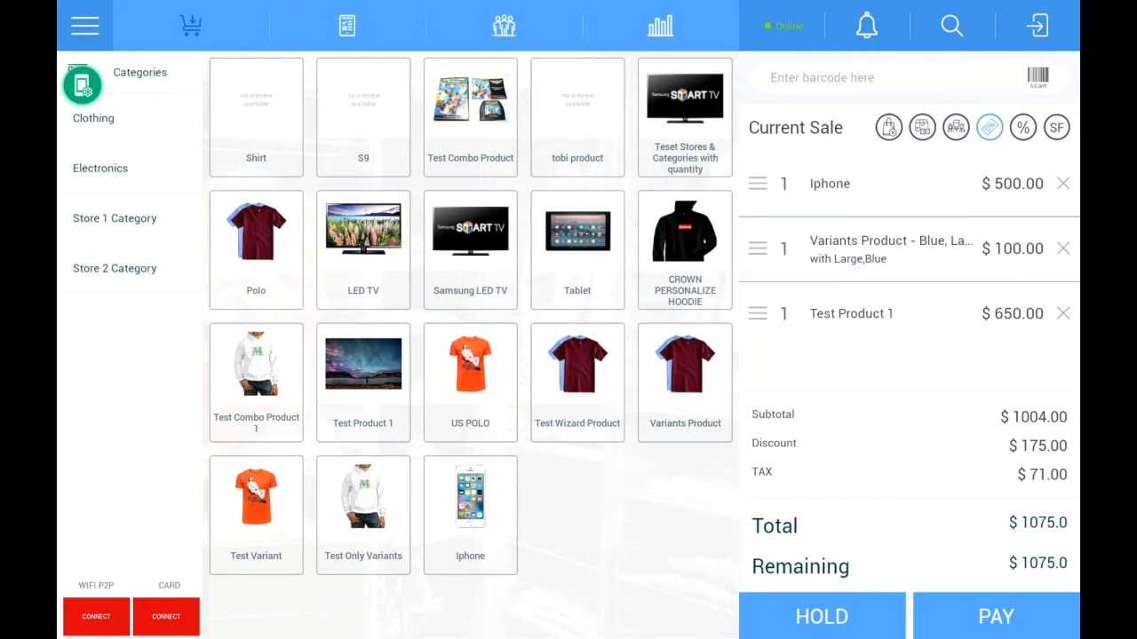
# Step: Add a 2% global discount to the sale, and check the service fee entry without adding a fee
pyautogui.click(988, 127)
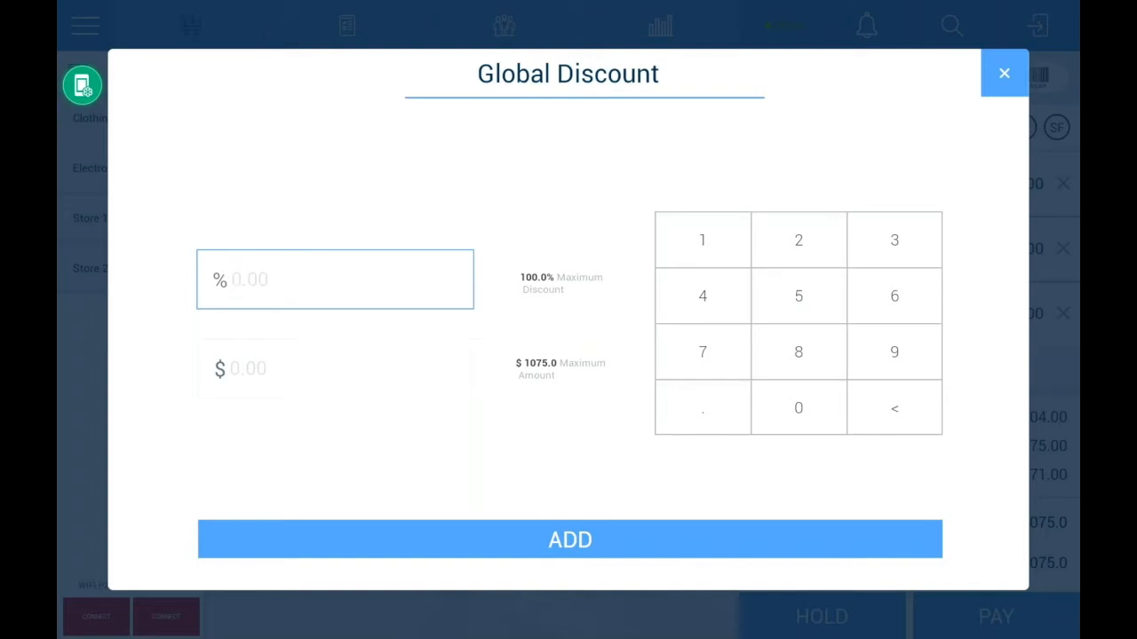
pyautogui.click(798, 240)
pyautogui.click(569, 540)
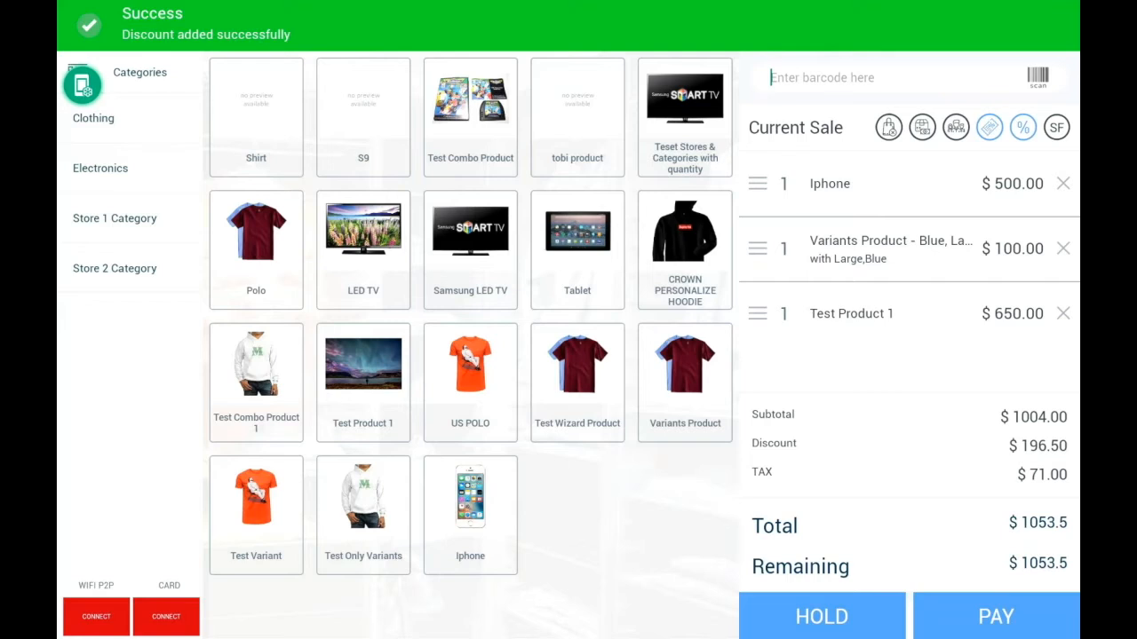
pyautogui.click(1055, 128)
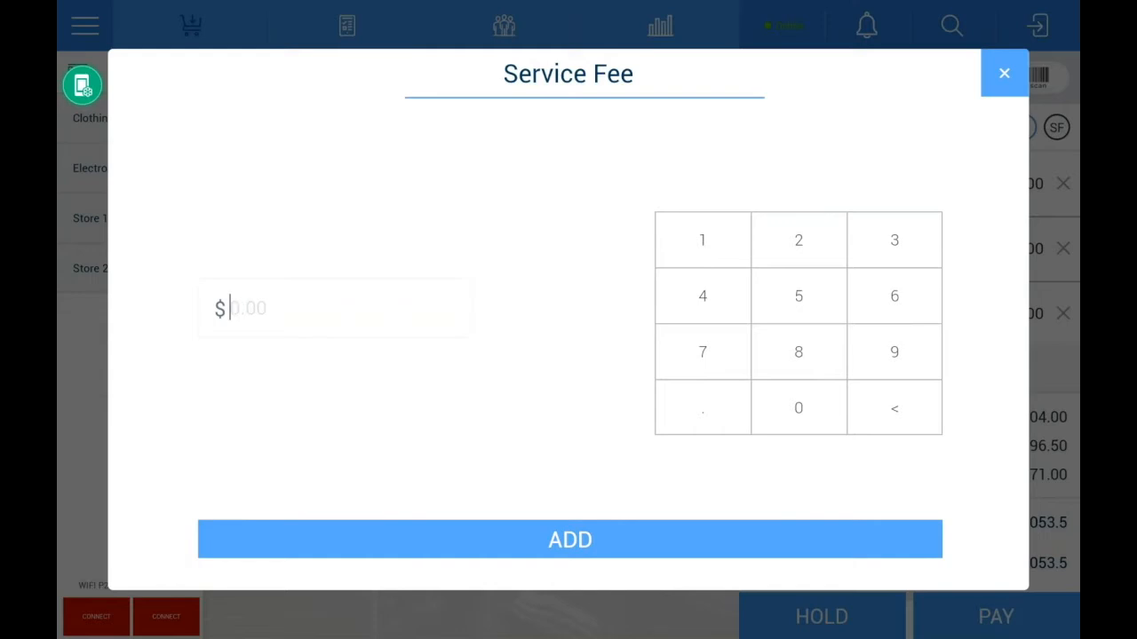
pyautogui.click(1004, 73)
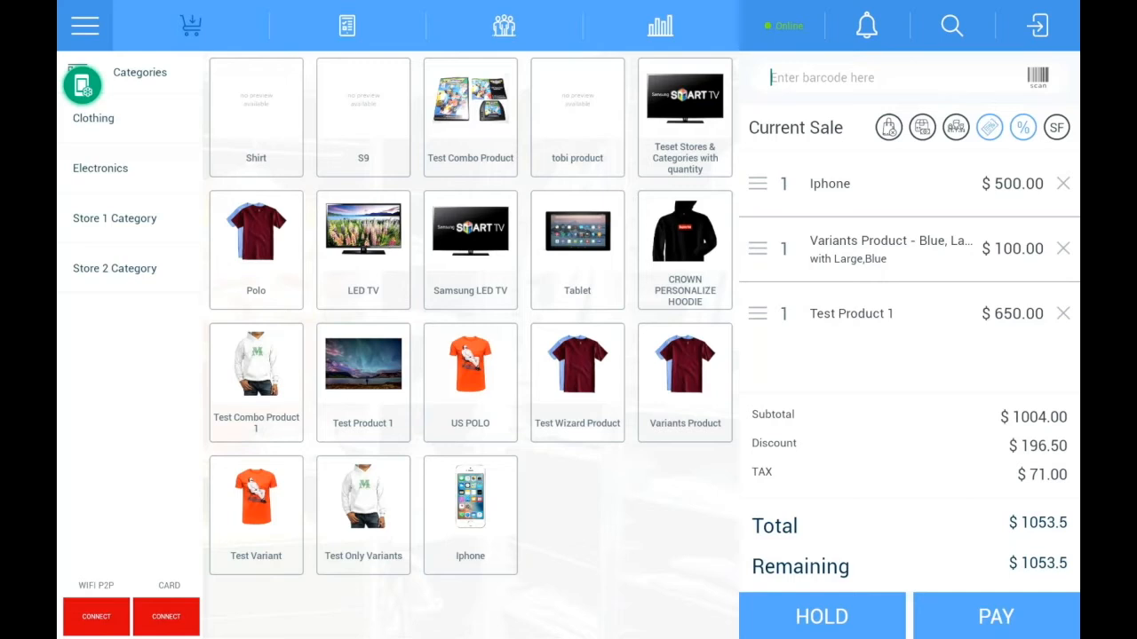
# Step: Put the current sale on hold and reopen it from the hold orders
pyautogui.click(821, 617)
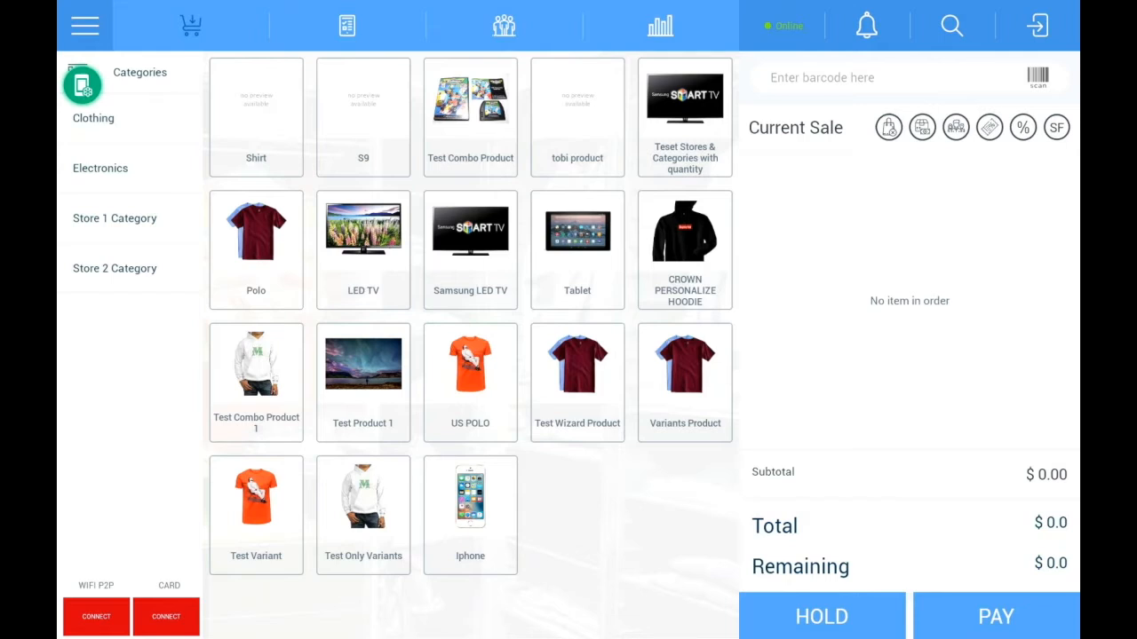
pyautogui.click(347, 26)
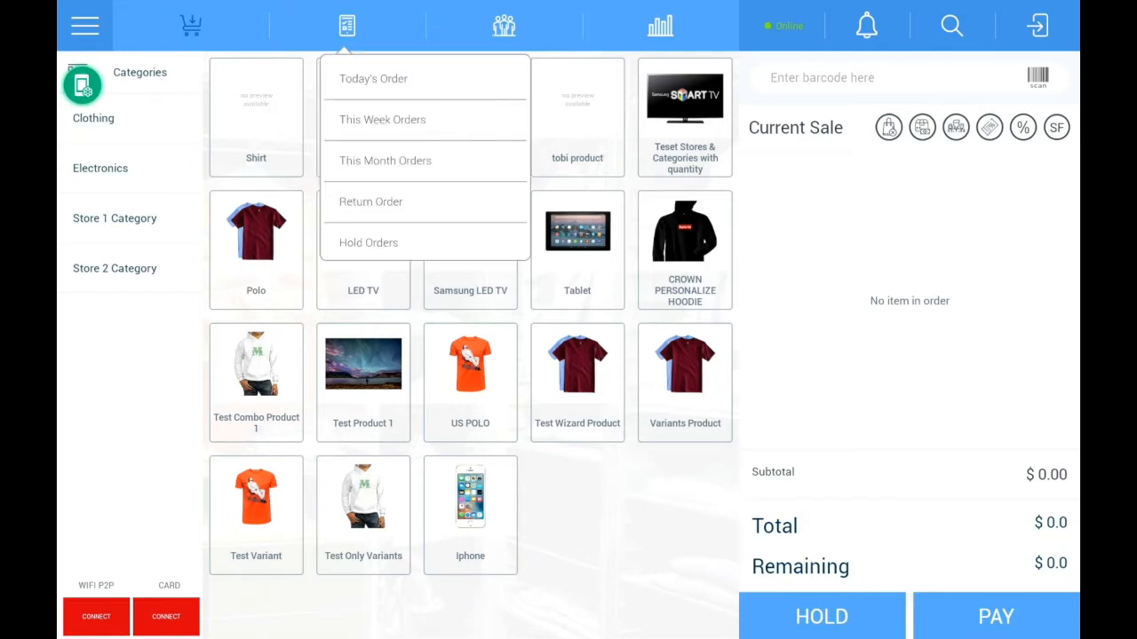
pyautogui.click(373, 79)
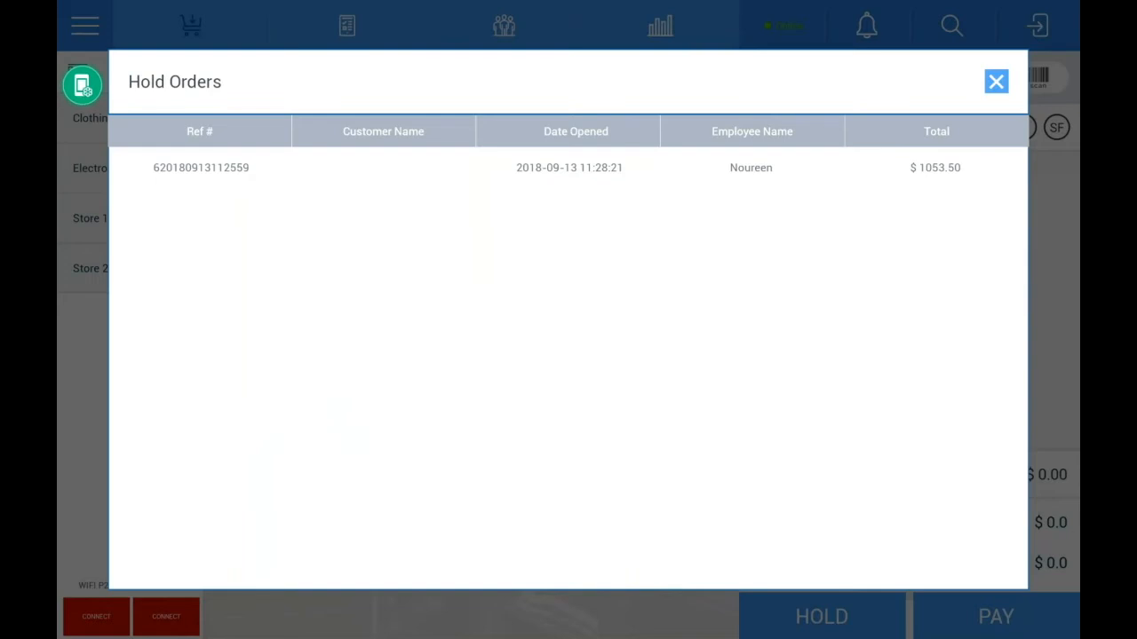
pyautogui.click(568, 168)
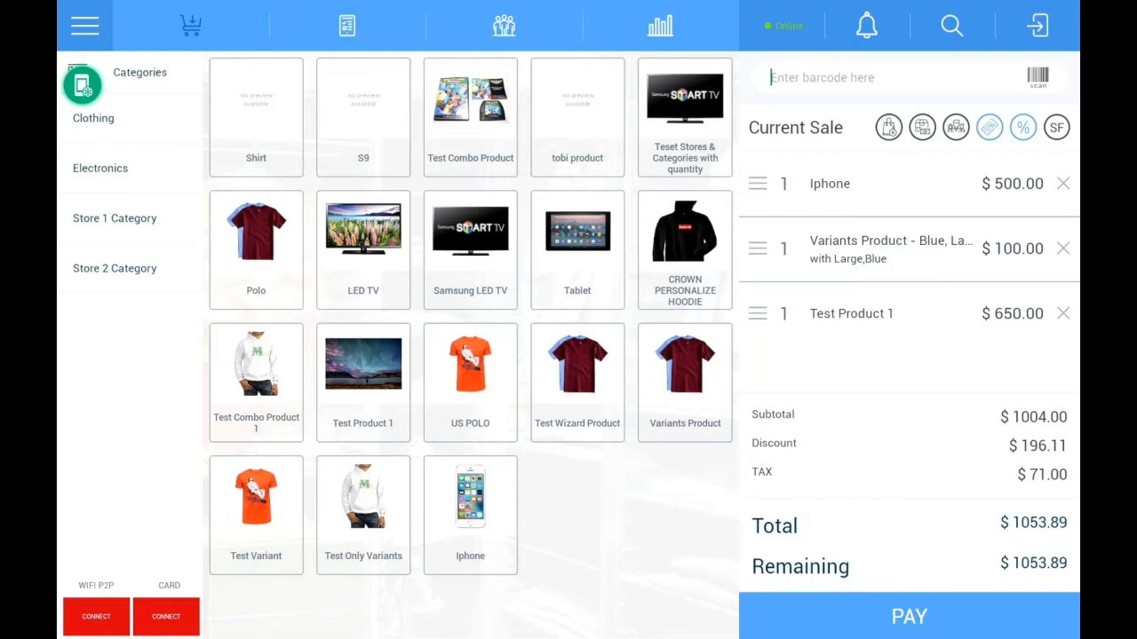
# Step: Take payment for the reopened sale in cash, with $1100 received
pyautogui.click(910, 616)
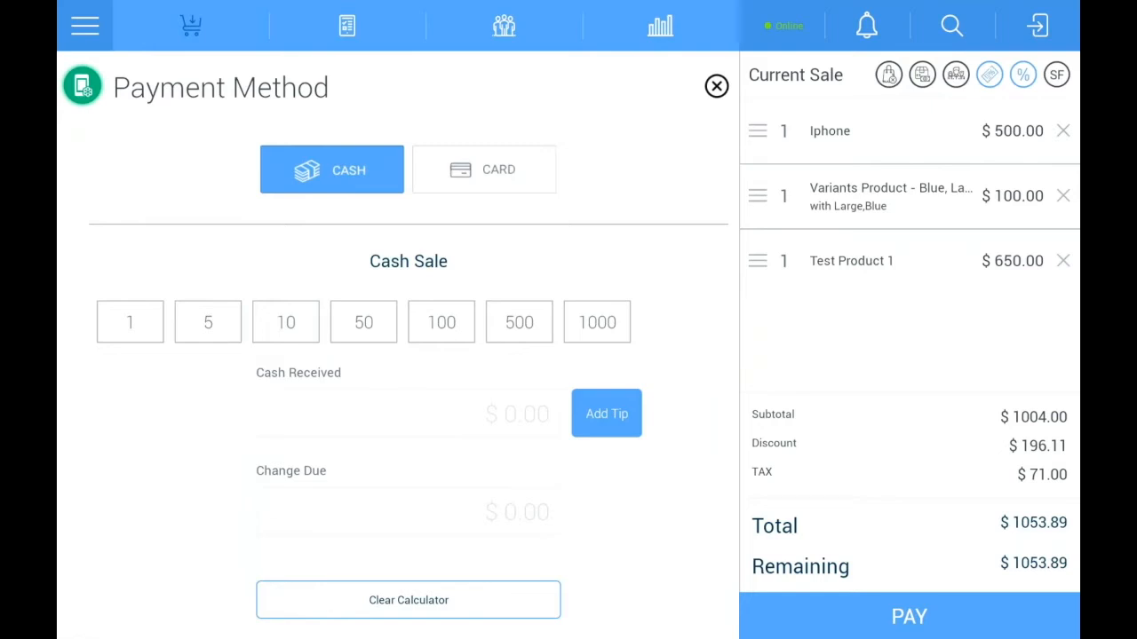
pyautogui.click(597, 322)
pyautogui.click(442, 322)
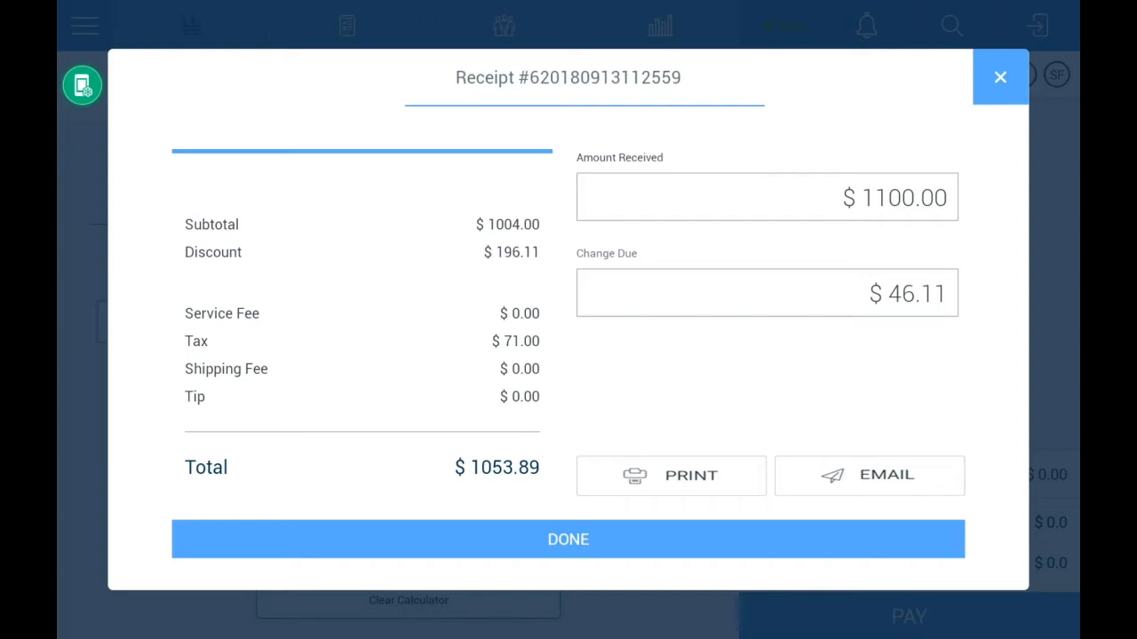
# Step: View the option to email the receipt without sending it, and finish the completed sale
pyautogui.click(869, 476)
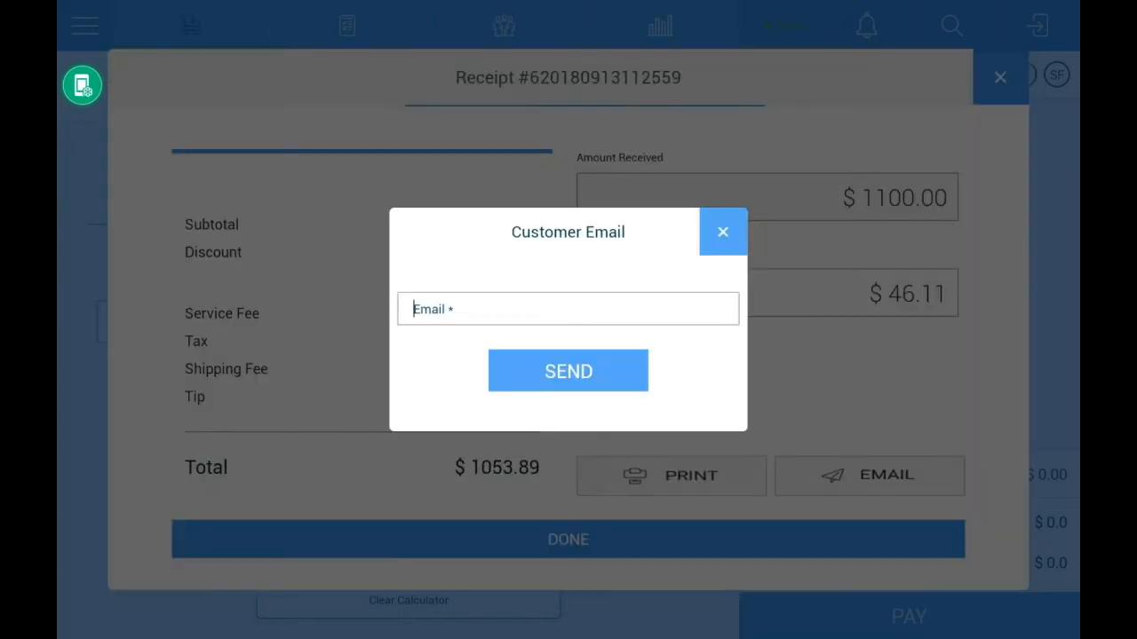
pyautogui.click(723, 231)
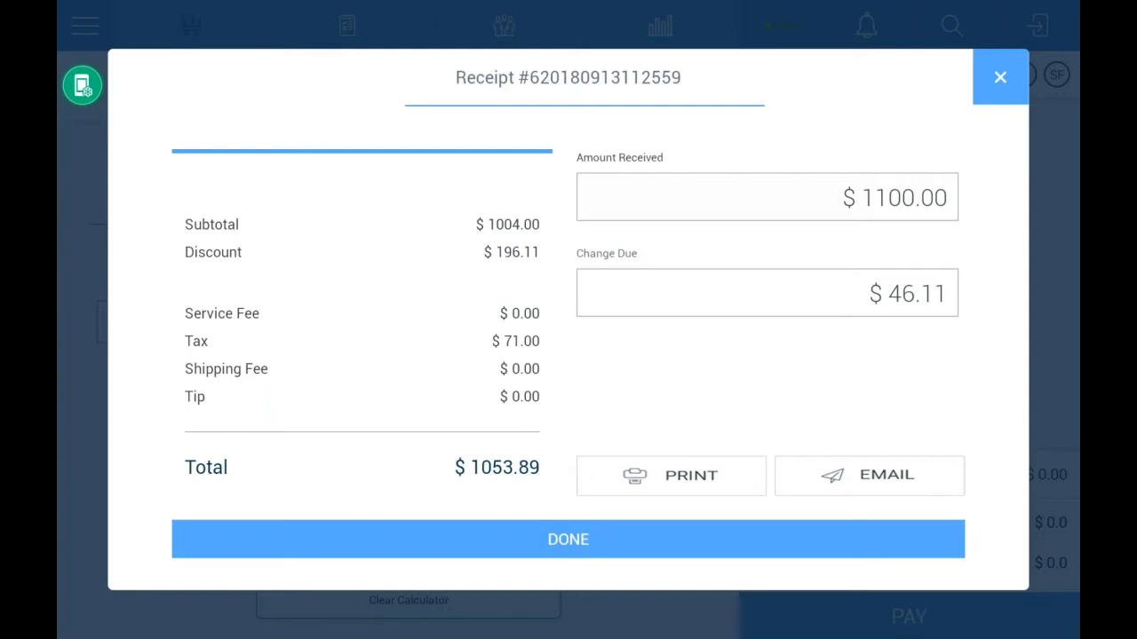
pyautogui.click(568, 540)
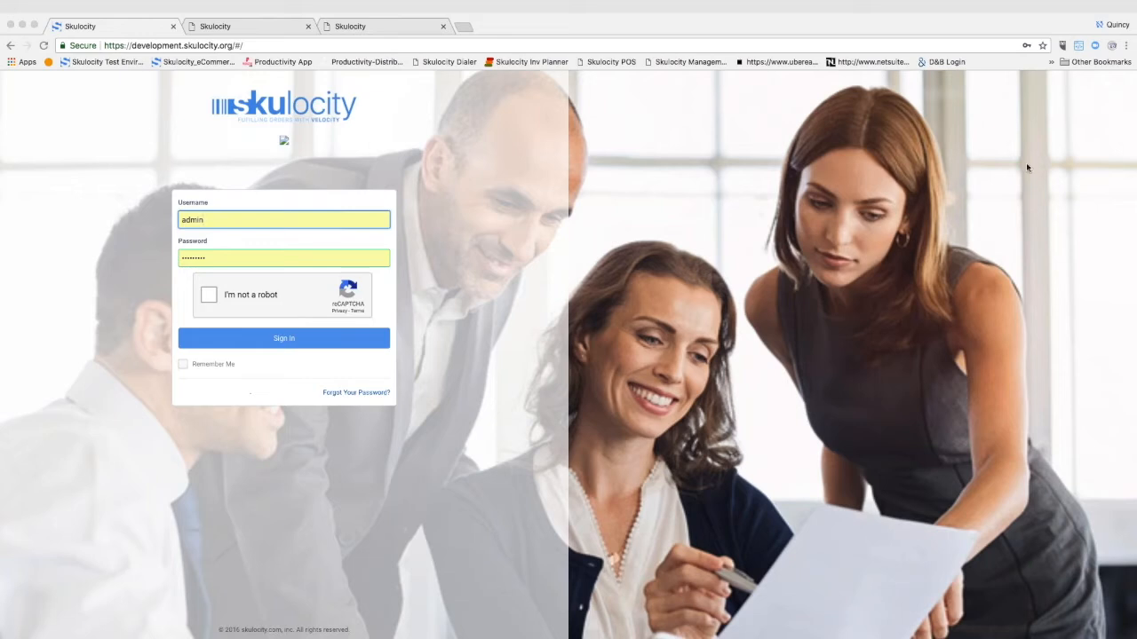
# Step: Switch to the Skulocity web app, complete the robot check, sign in with the prefilled admin credentials, and look over the dashboard
pyautogui.click(210, 296)
pyautogui.click(250, 341)
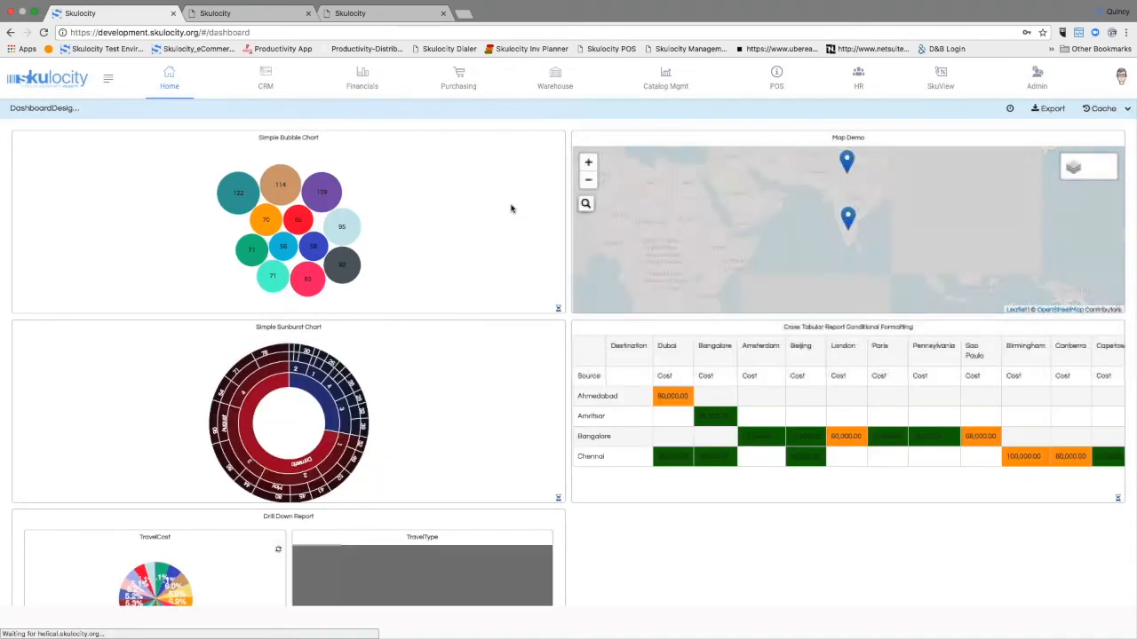
pyautogui.scroll(-2, 511, 211)
pyautogui.scroll(2, 513, 213)
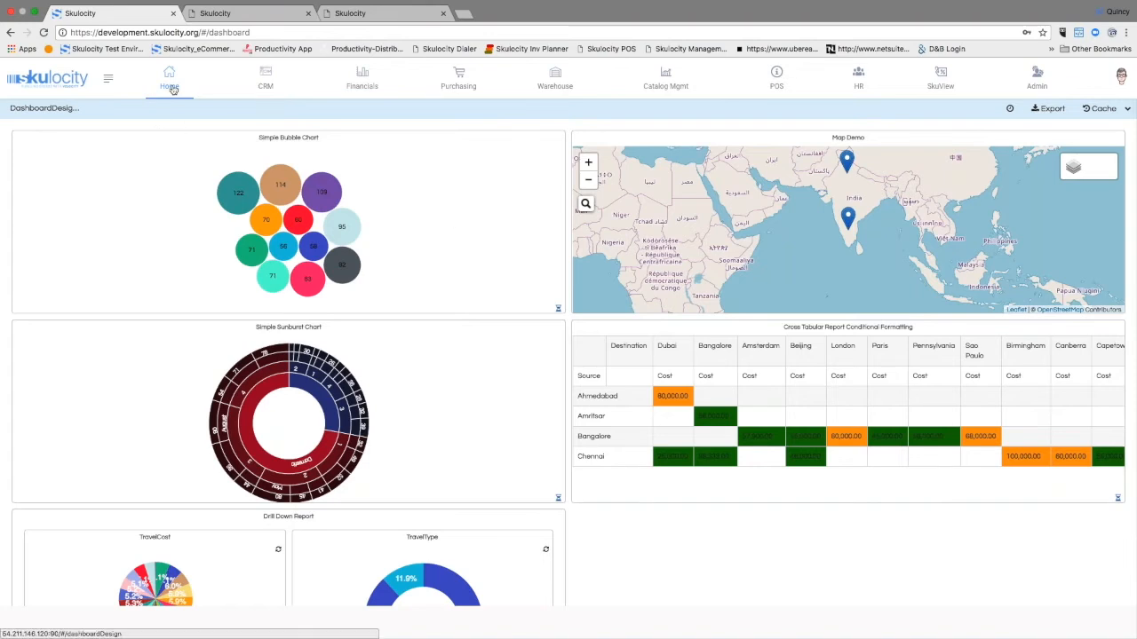
# Step: Examine the home workflow diagram through its Vendor, Customer, Banking and Company sections
pyautogui.click(173, 90)
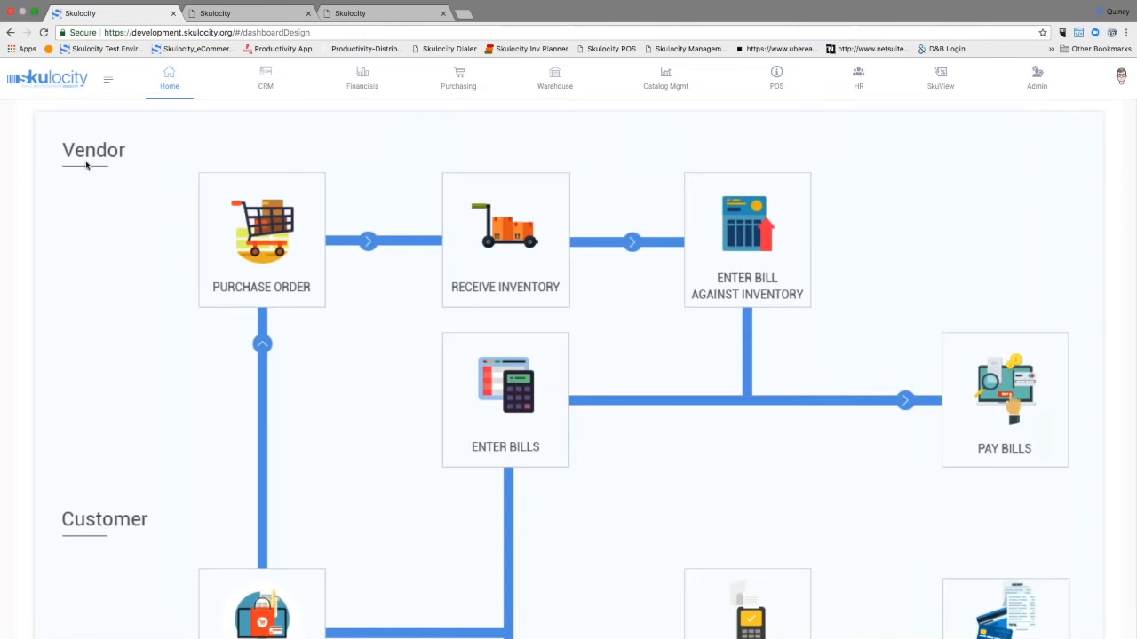
pyautogui.scroll(-2, 81, 173)
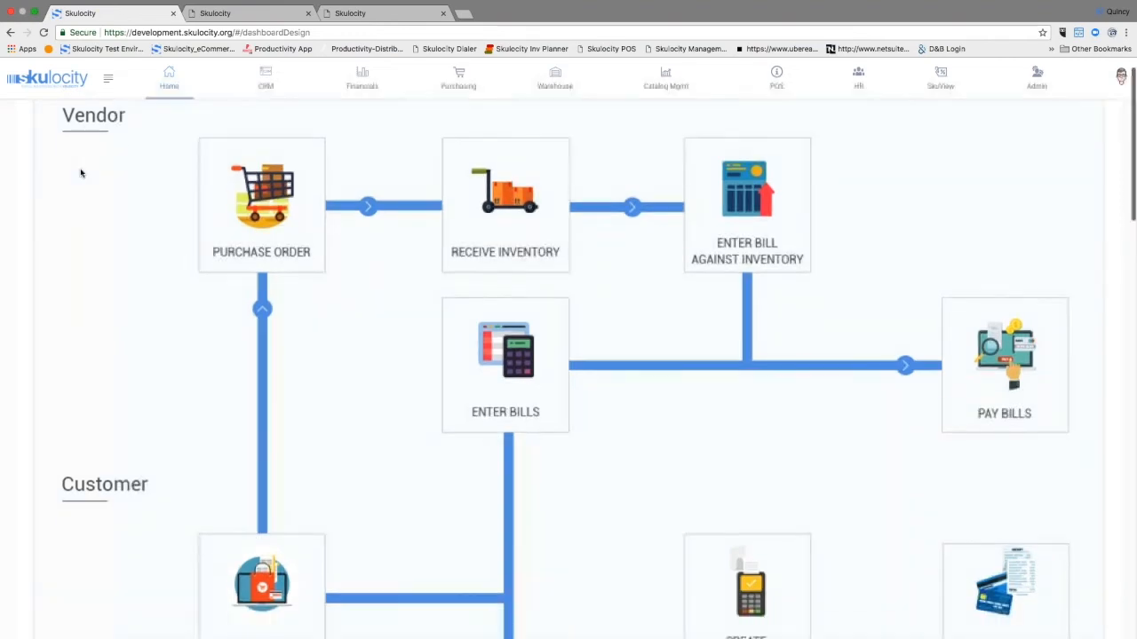
pyautogui.scroll(1, 80, 174)
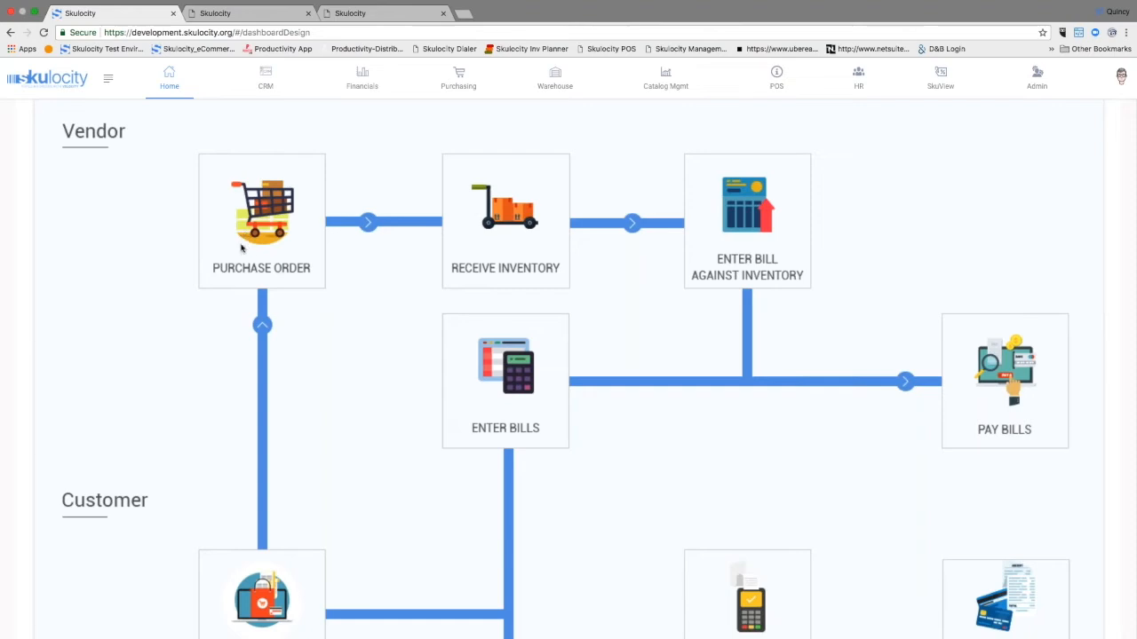
pyautogui.scroll(-1, 216, 265)
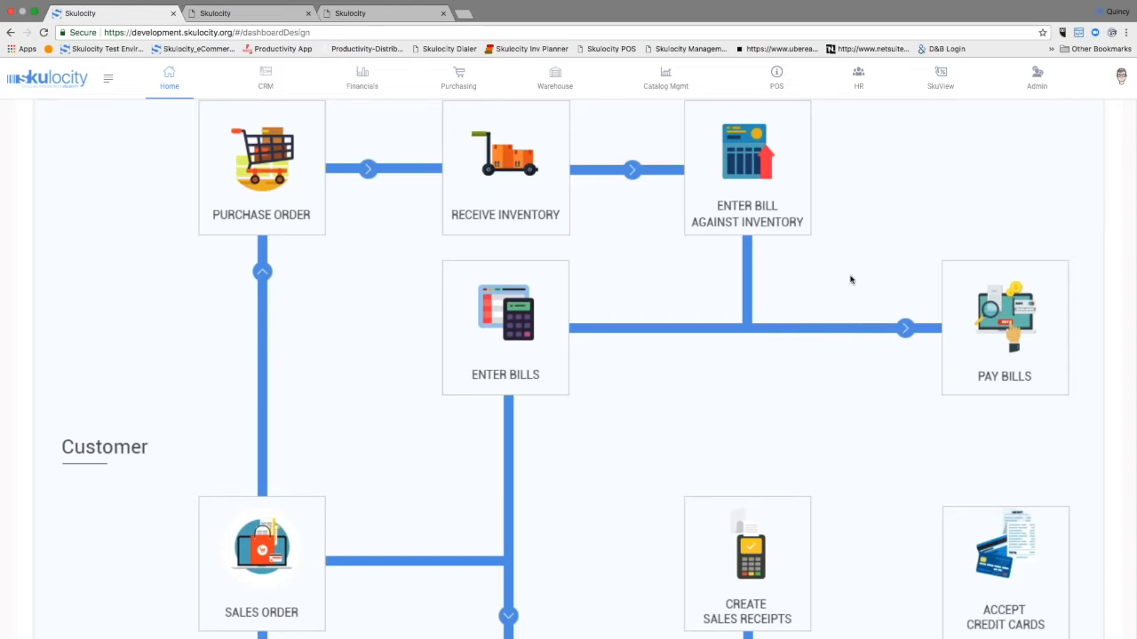
pyautogui.scroll(-2, 750, 309)
pyautogui.scroll(-3, 654, 313)
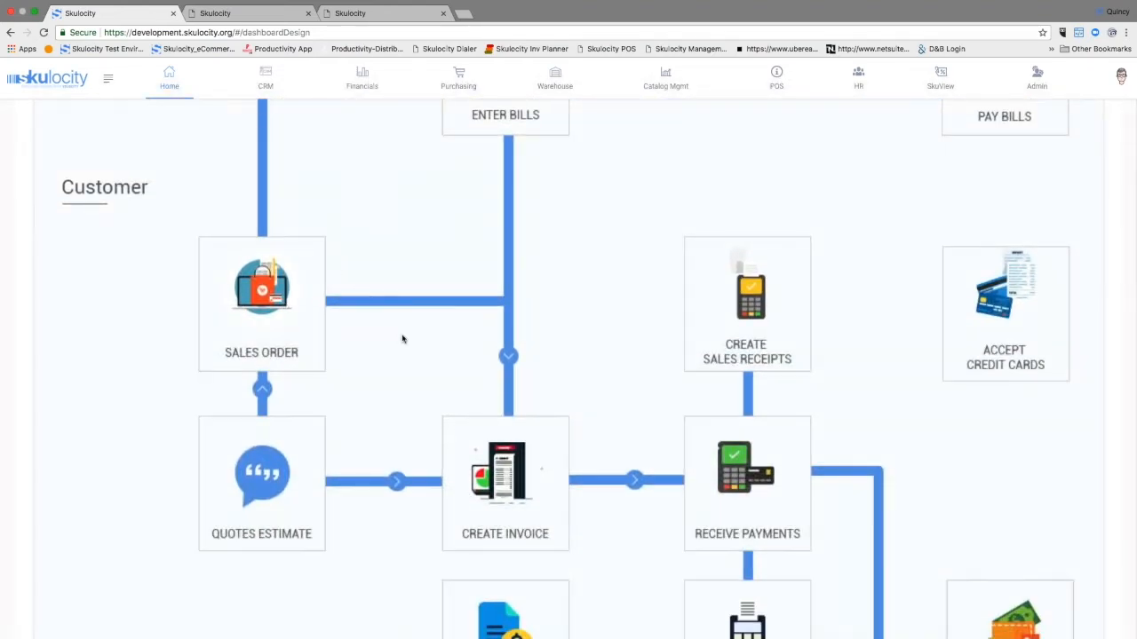
pyautogui.scroll(-9, 765, 359)
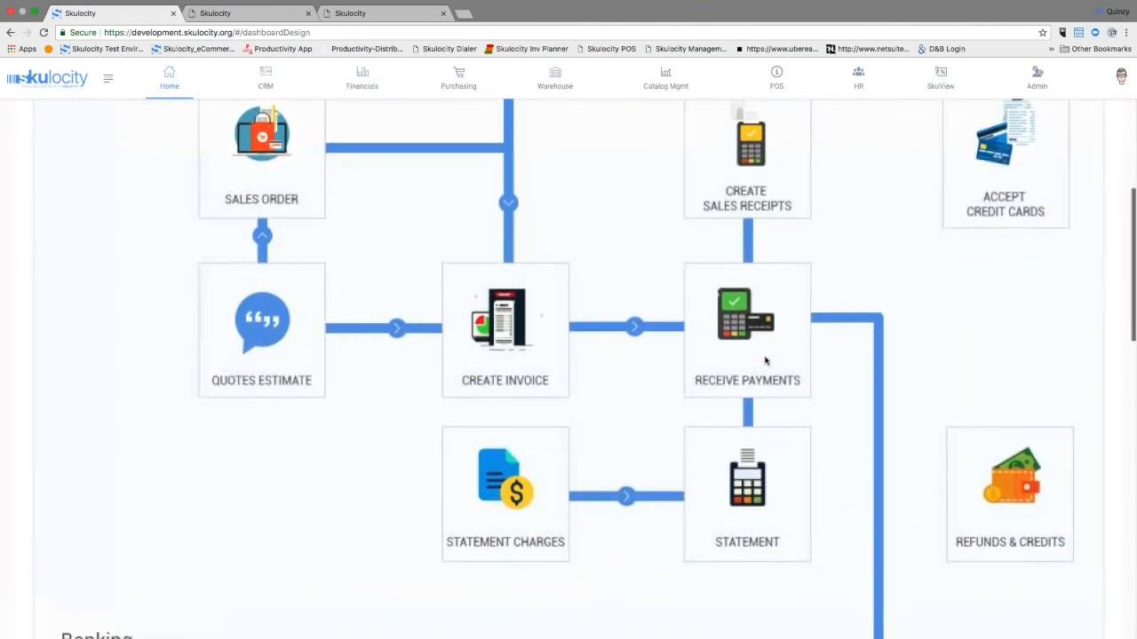
pyautogui.scroll(-4, 765, 360)
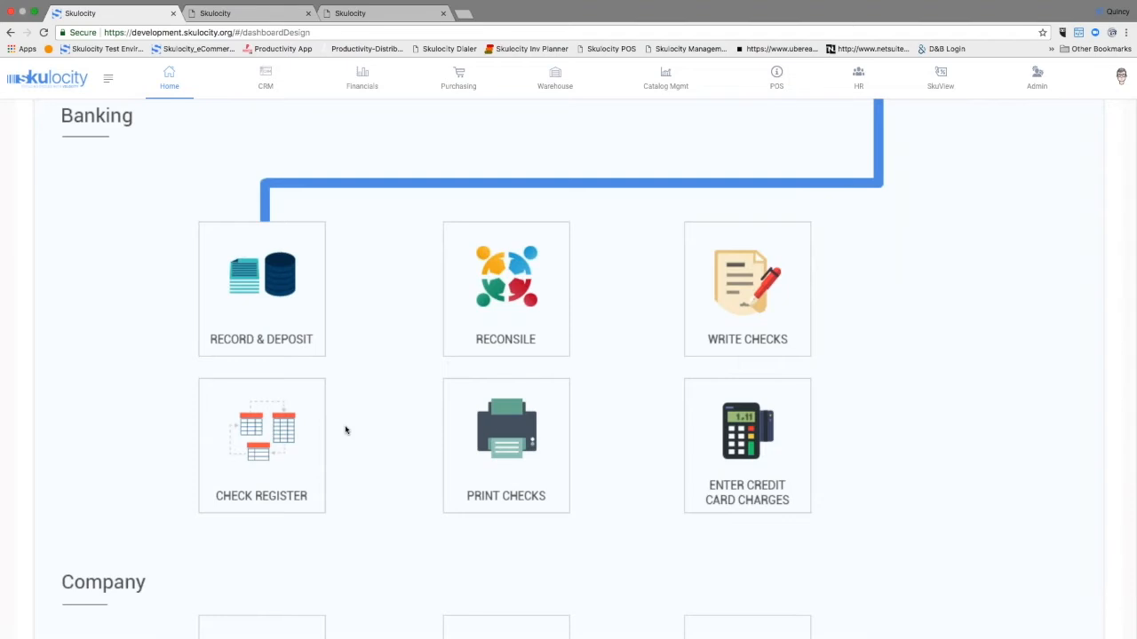
pyautogui.scroll(-2, 498, 423)
pyautogui.scroll(-5, 680, 329)
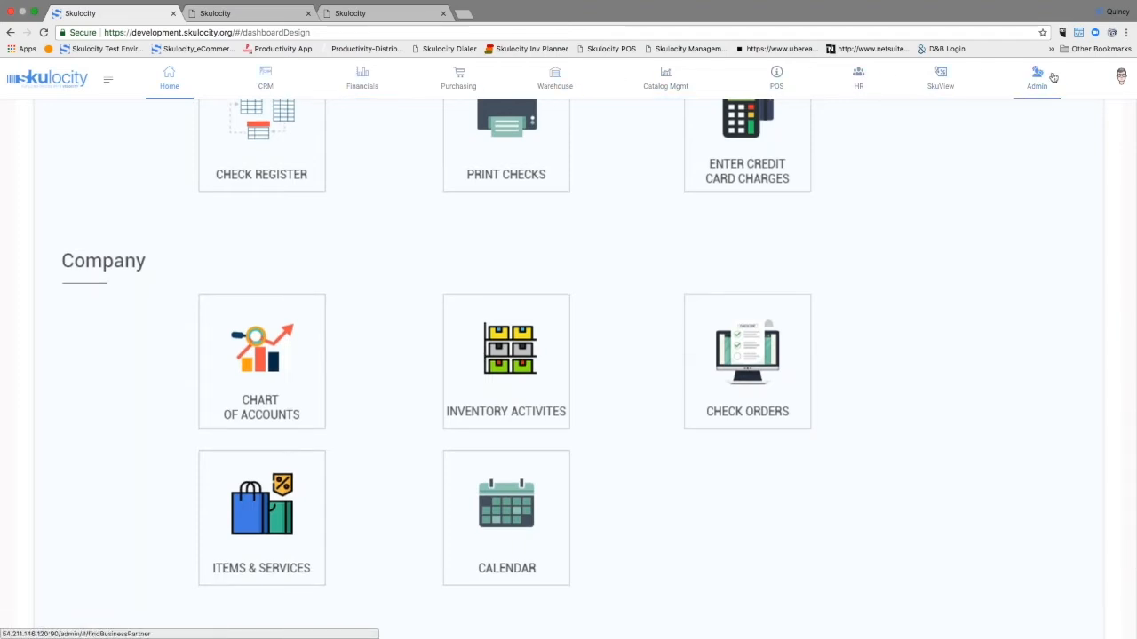
pyautogui.scroll(1, 262, 84)
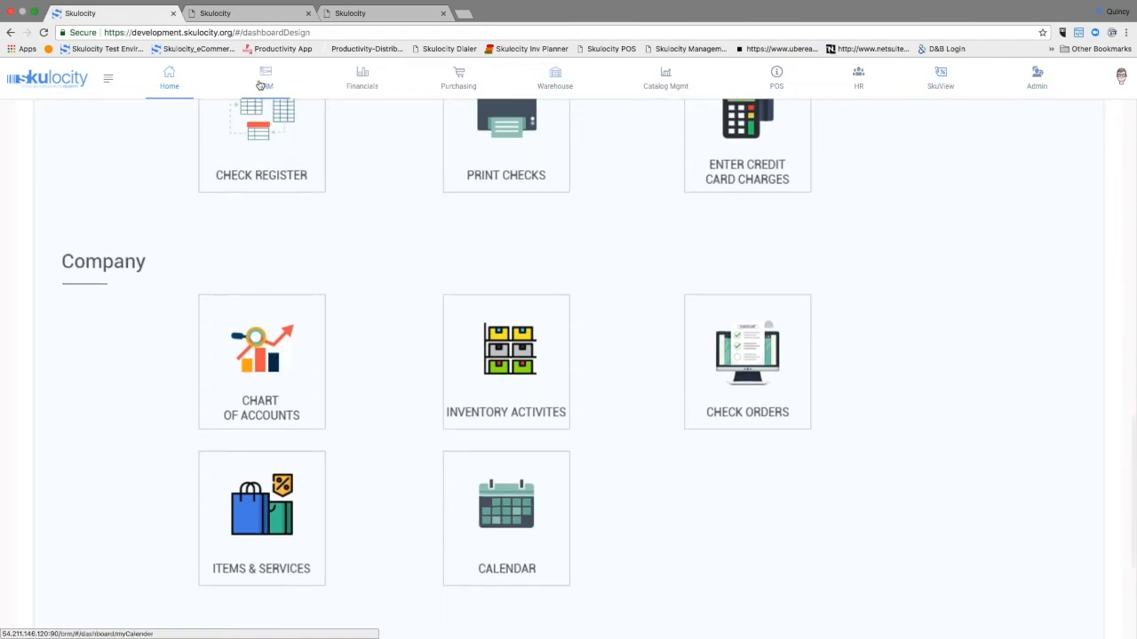
# Step: Open the CRM module, view the overdue and upcoming task alerts, and dismiss them
pyautogui.click(259, 85)
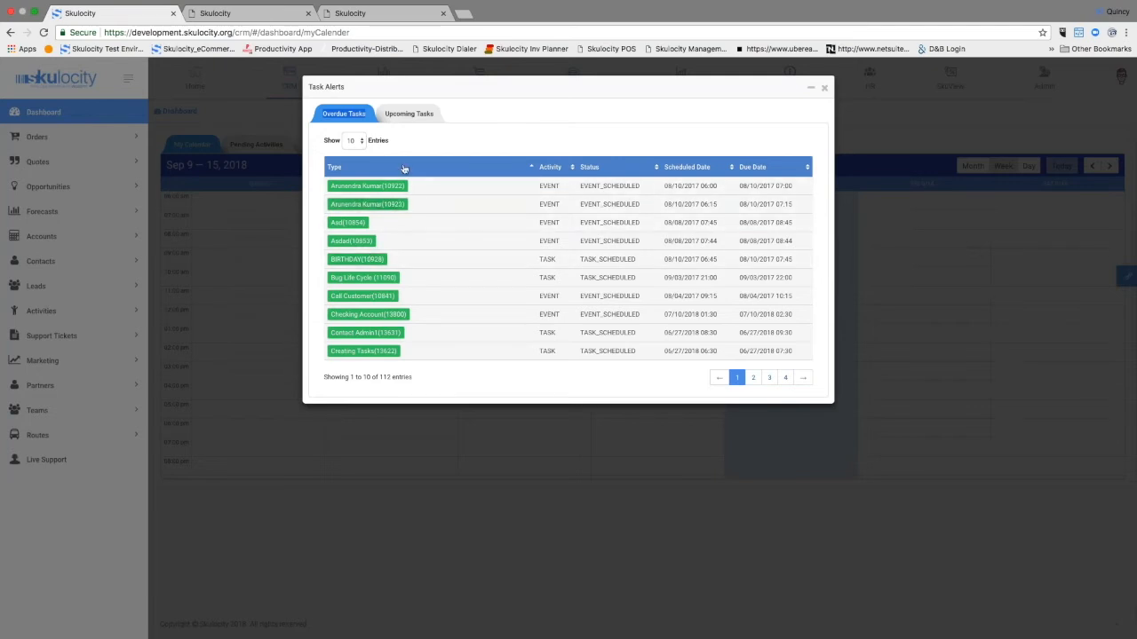
pyautogui.click(408, 115)
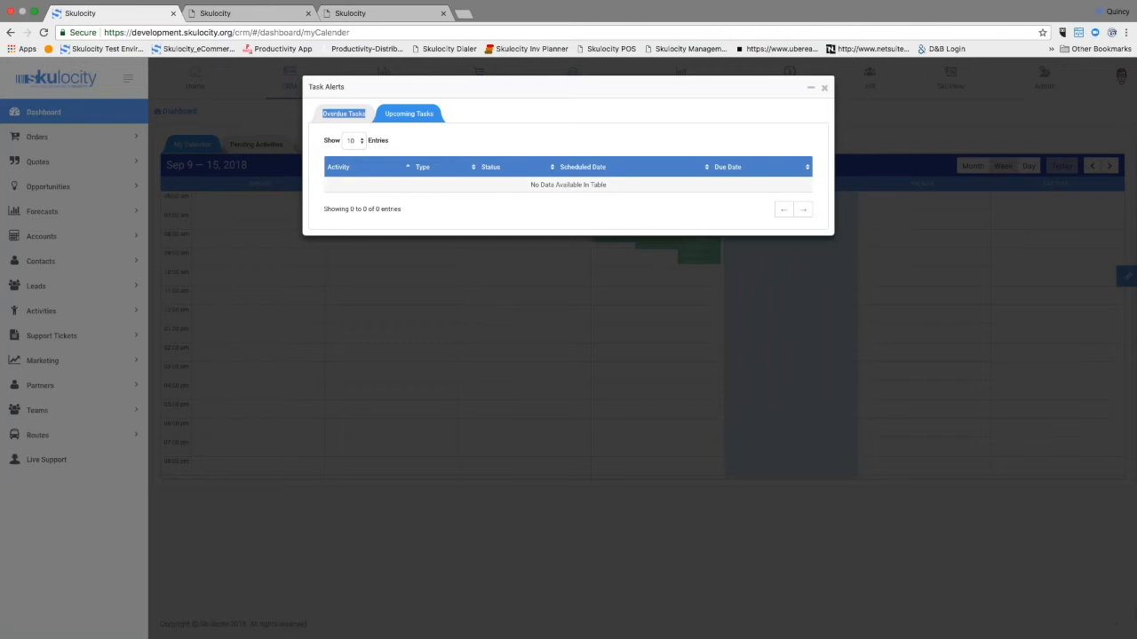
pyautogui.click(824, 87)
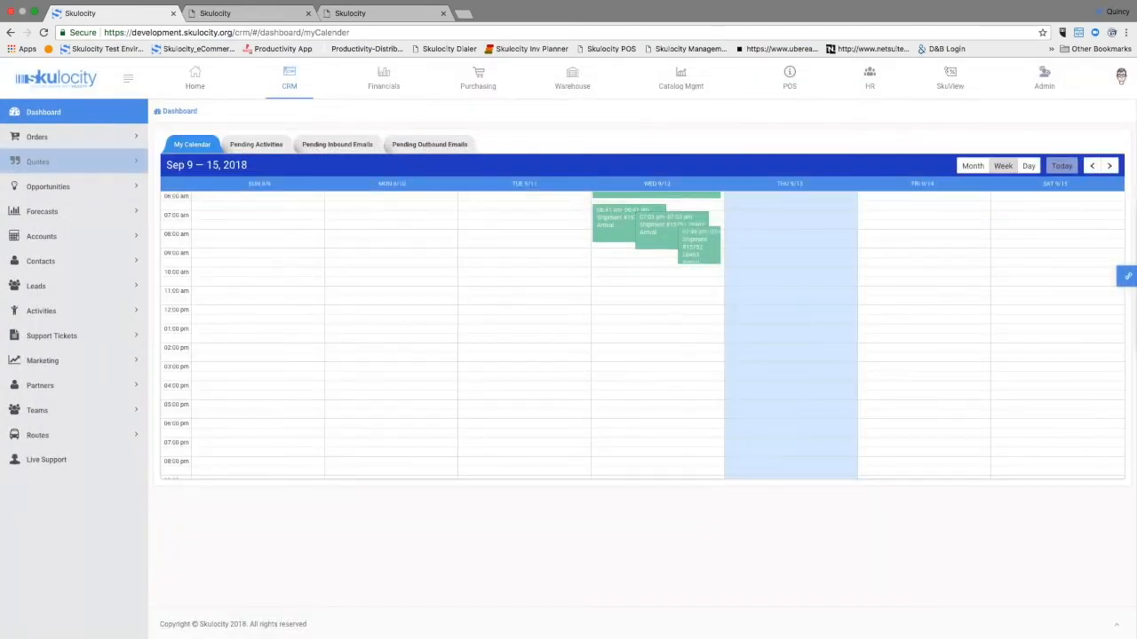
# Step: Look through the CRM order options, the weekly calendar's earlier hours and the pending inbound emails
pyautogui.click(47, 138)
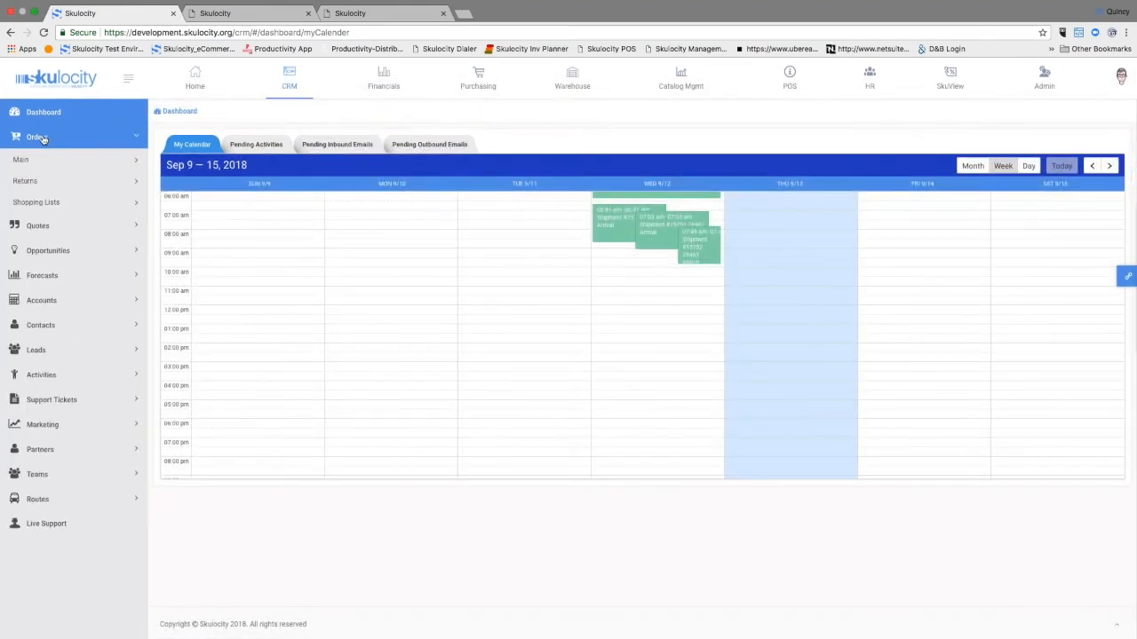
pyautogui.click(42, 138)
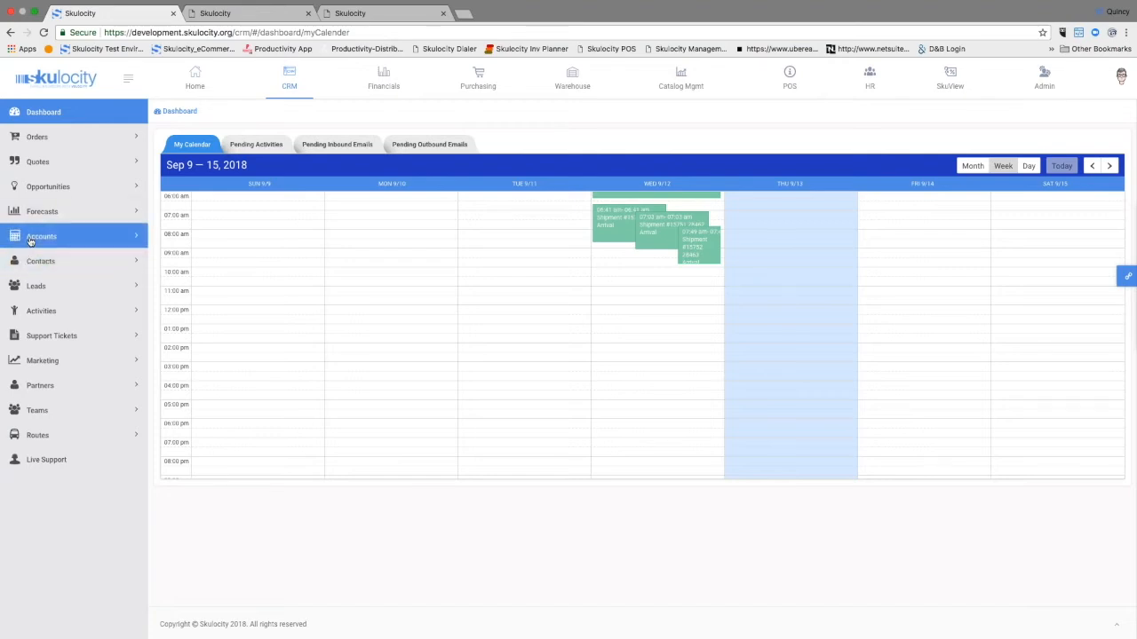
pyautogui.scroll(1, 412, 256)
pyautogui.scroll(2, 413, 255)
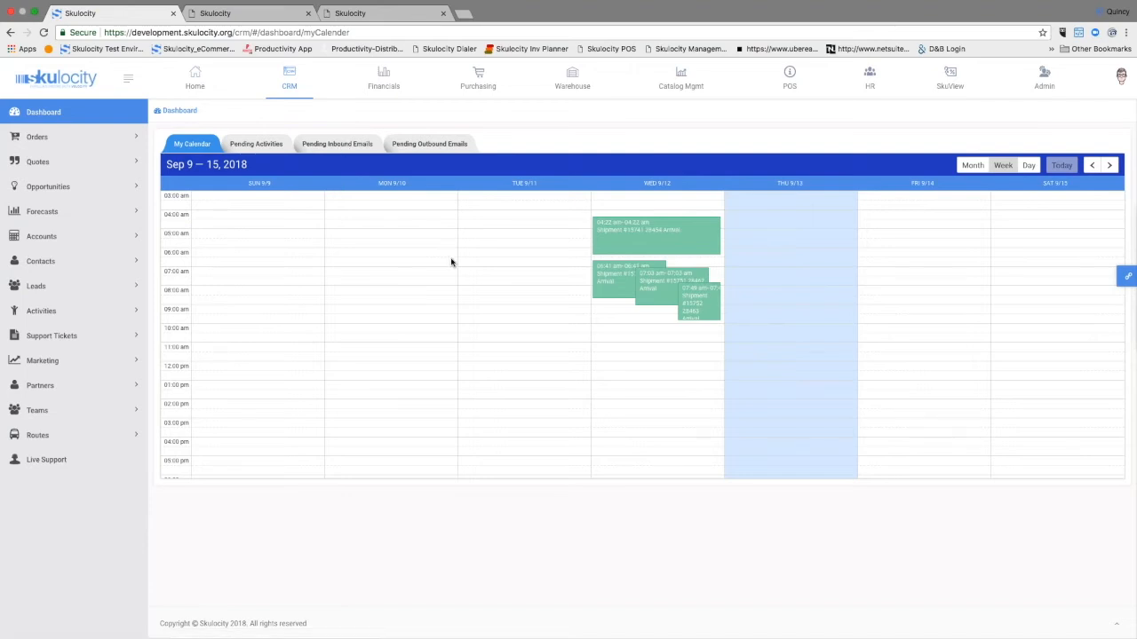
pyautogui.click(333, 146)
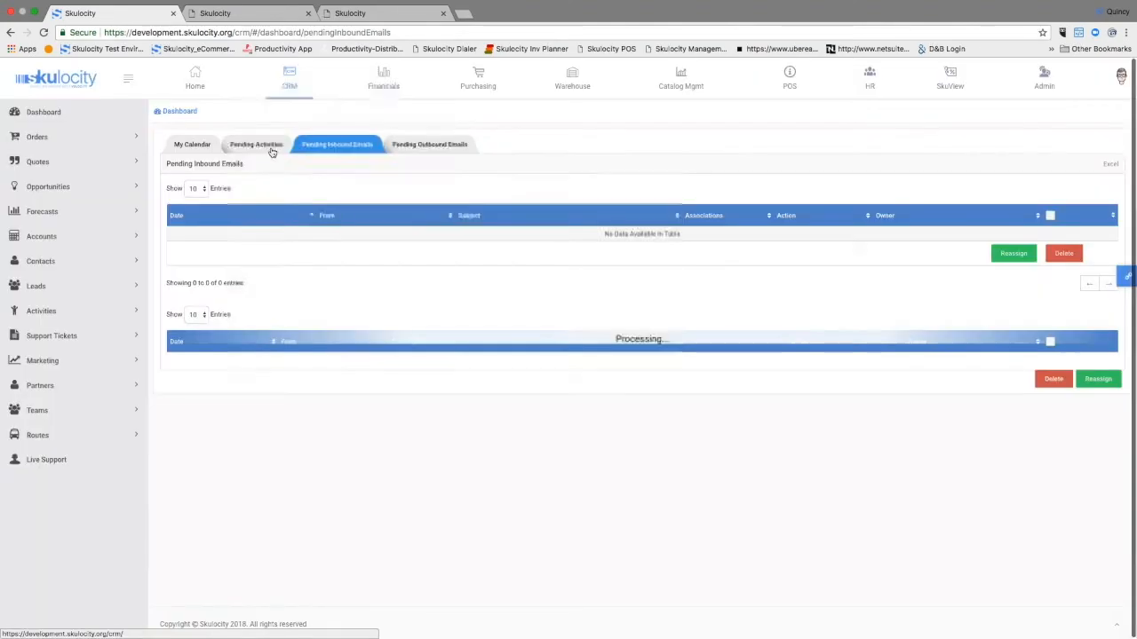
# Step: Open the Financials module for the Skulocity Demo Company organization
pyautogui.click(383, 82)
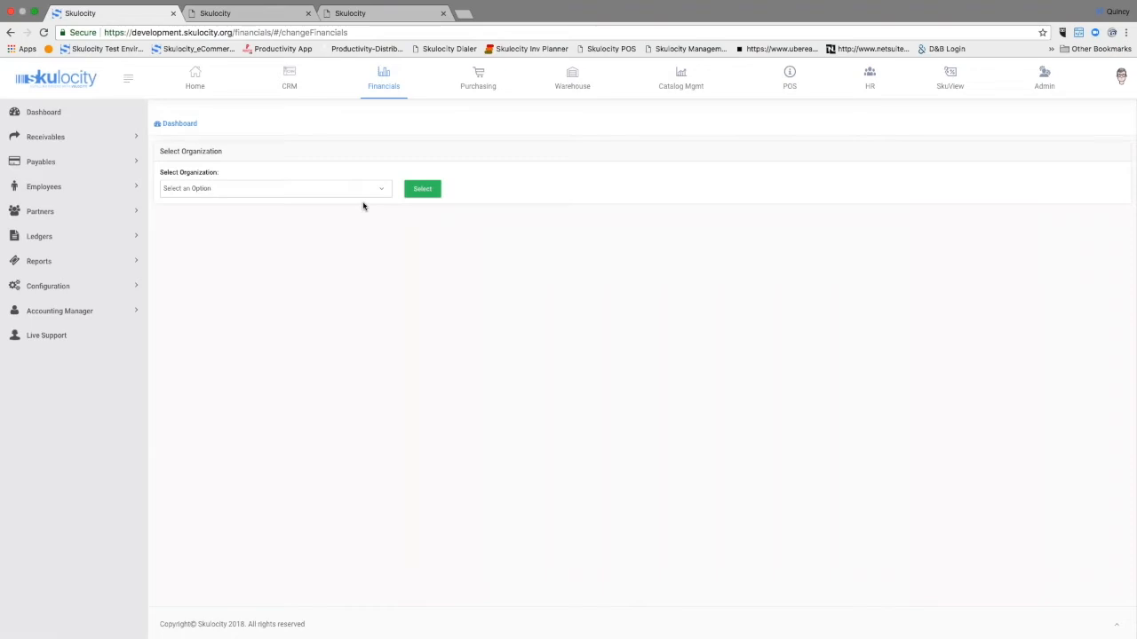
pyautogui.click(359, 190)
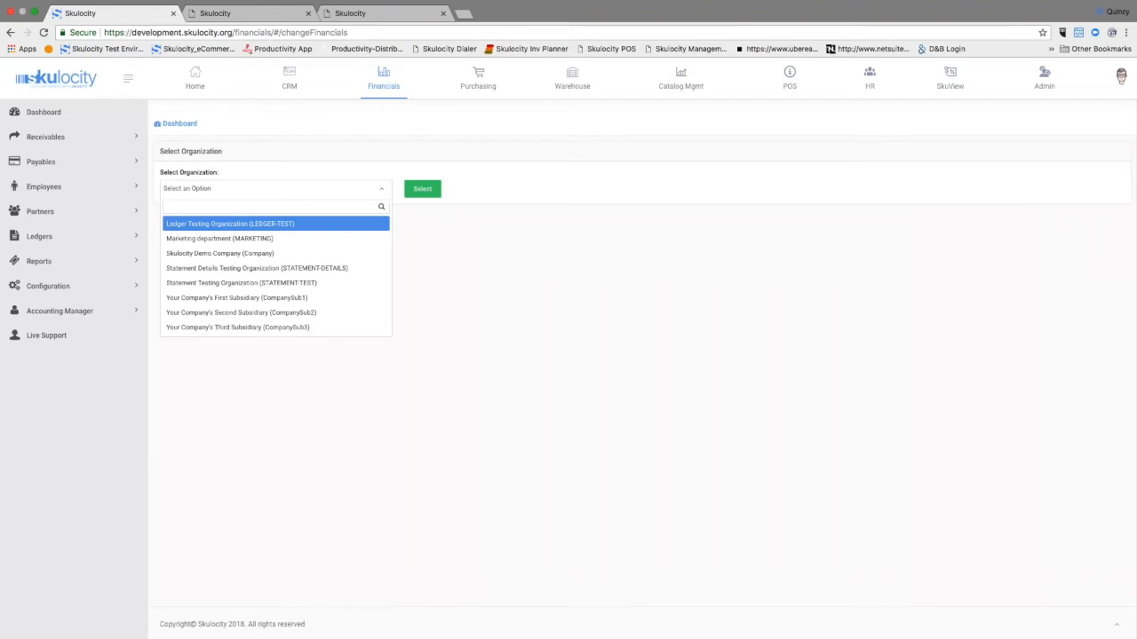
pyautogui.click(259, 253)
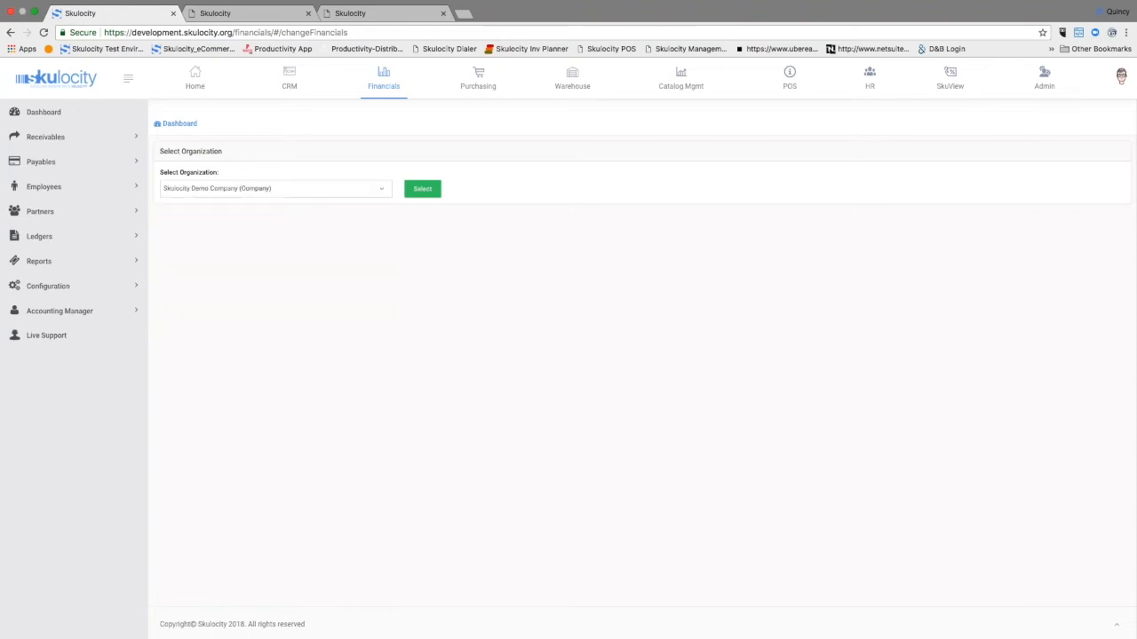
pyautogui.click(422, 188)
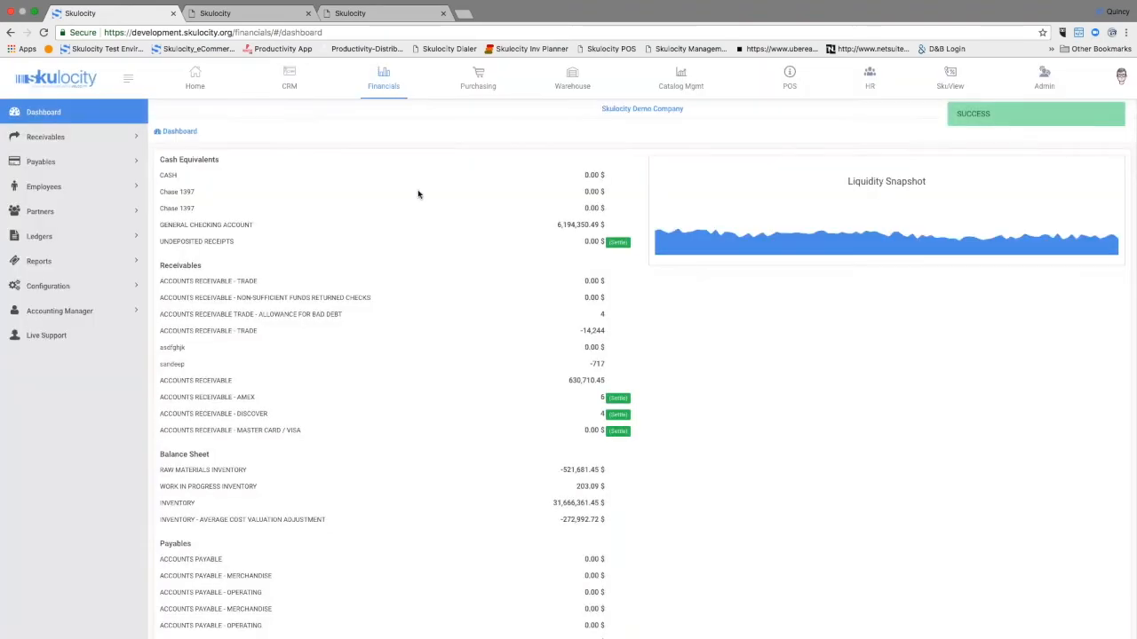
# Step: Look over the Financials dashboard's account balances and the options under Receivables and Ledgers
pyautogui.scroll(-3, 408, 219)
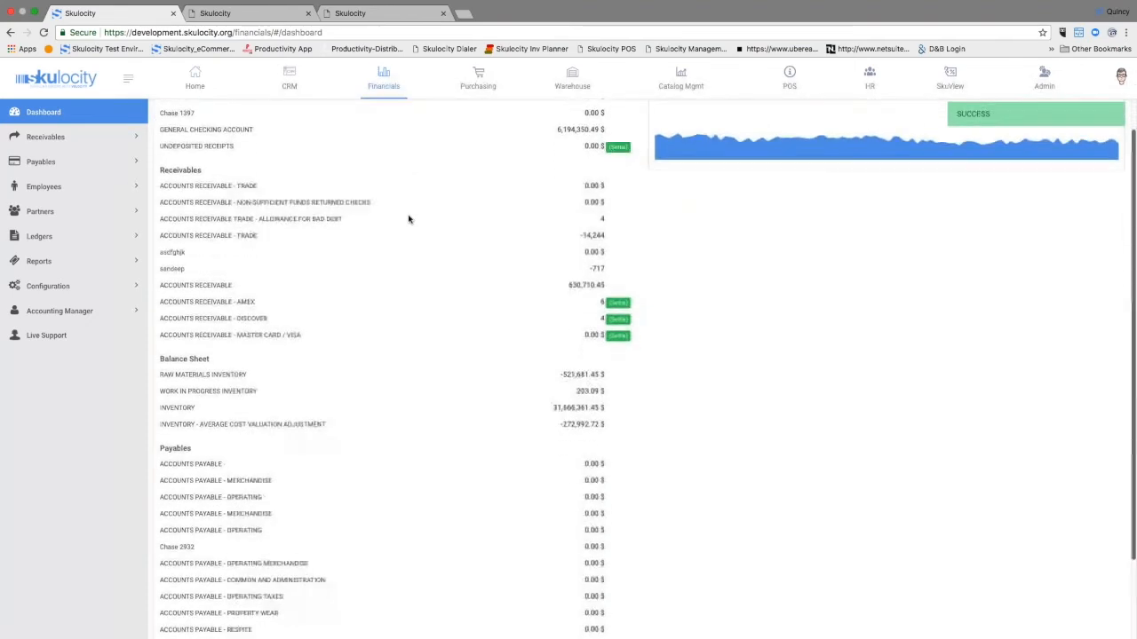
pyautogui.scroll(3, 408, 219)
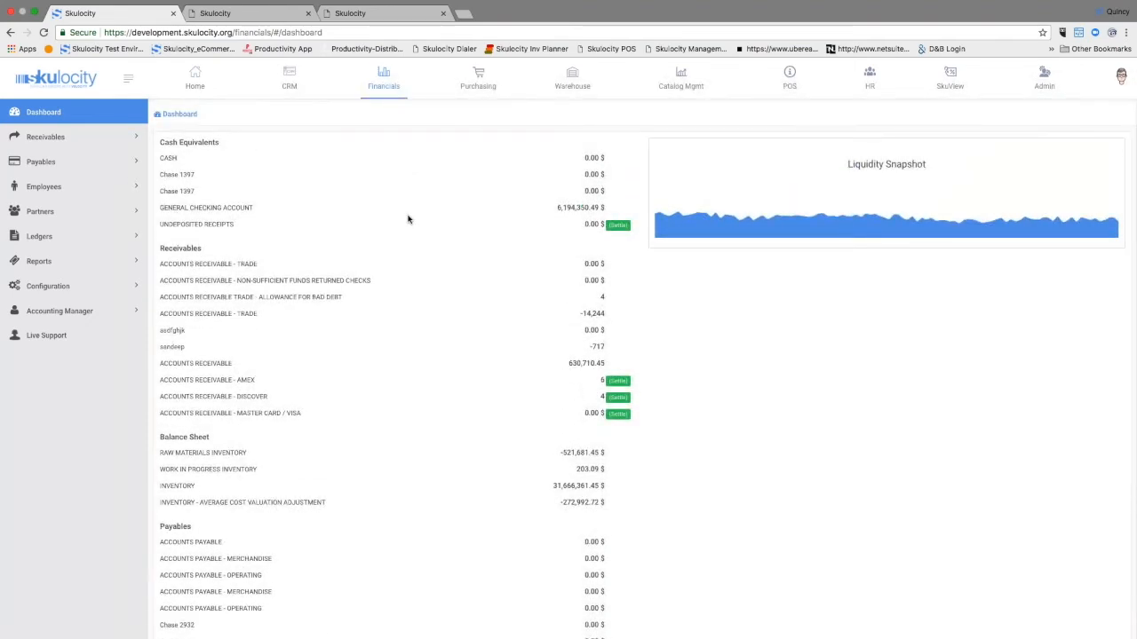
pyautogui.scroll(-3, 399, 237)
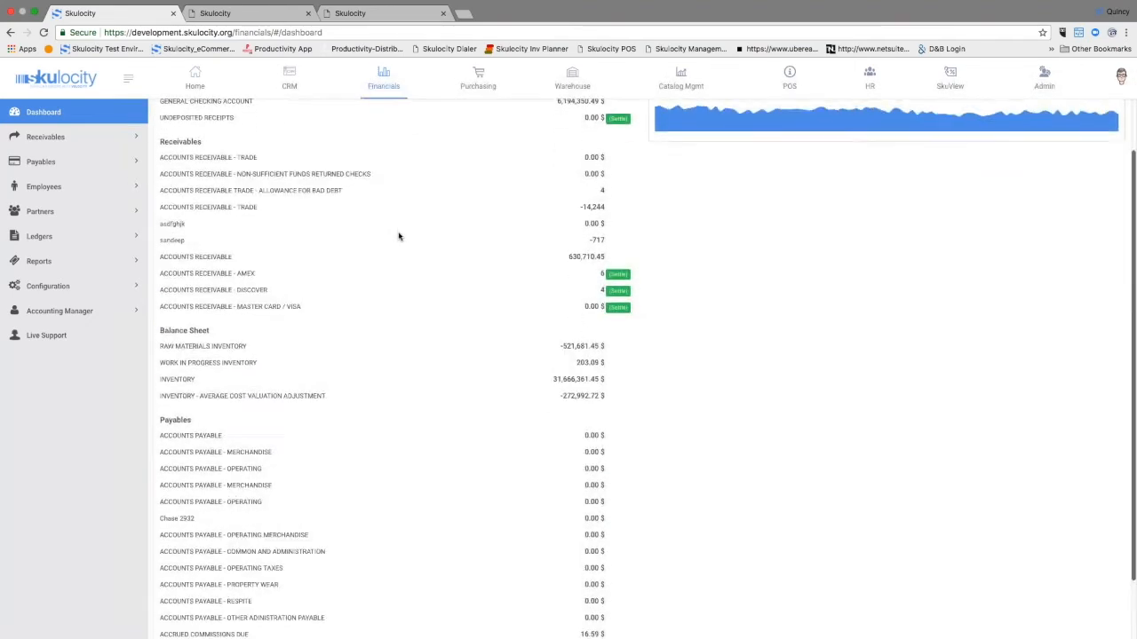
pyautogui.scroll(3, 399, 236)
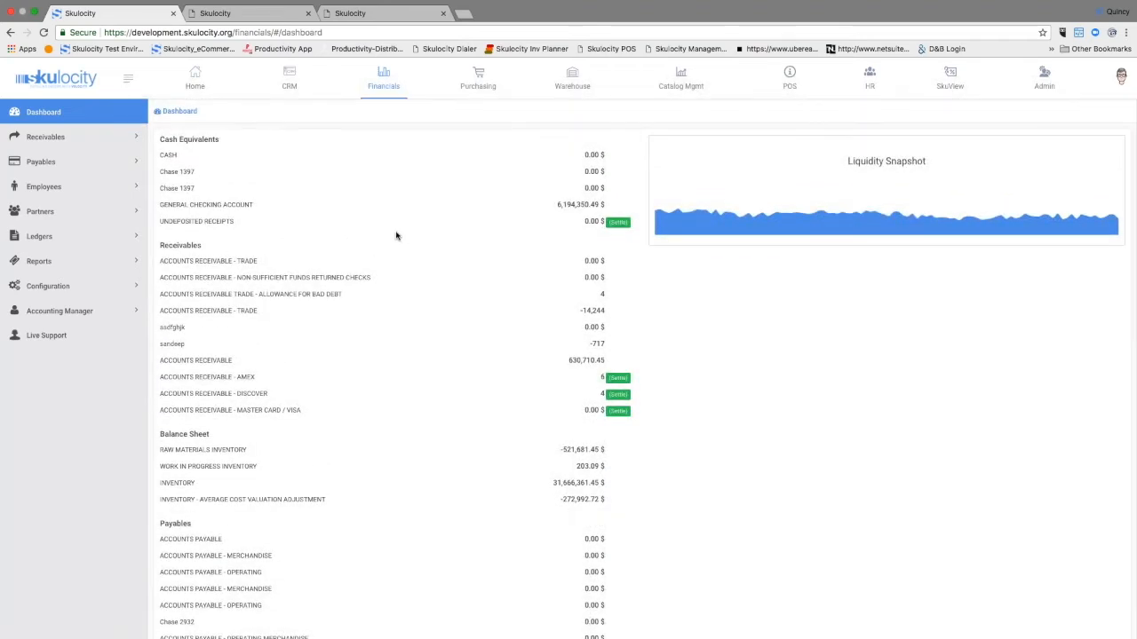
pyautogui.click(82, 140)
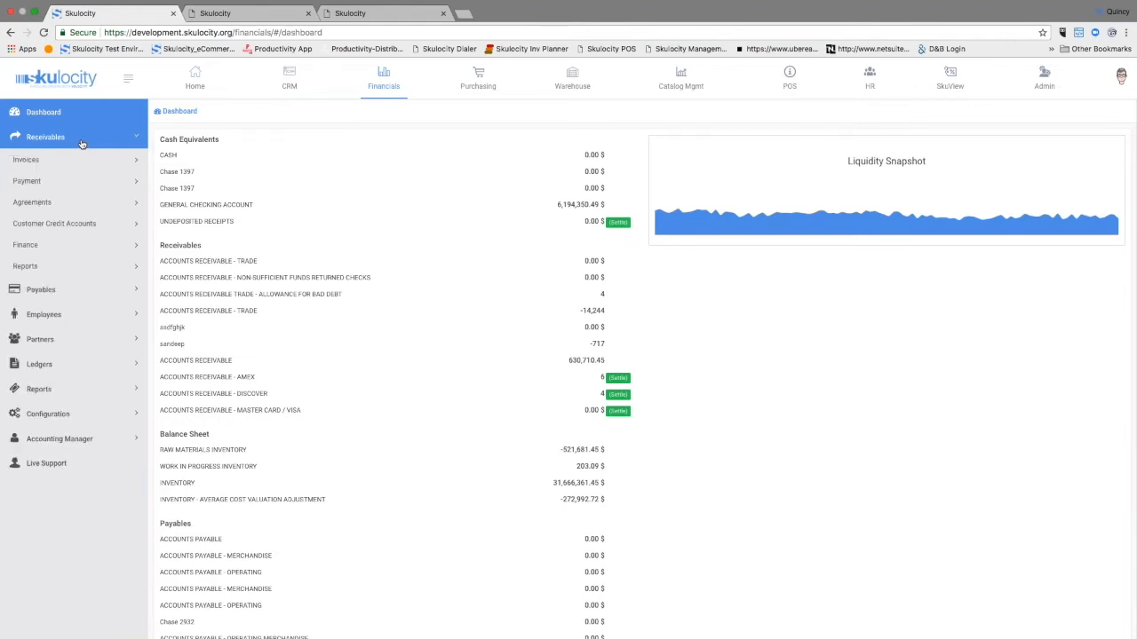
pyautogui.click(81, 142)
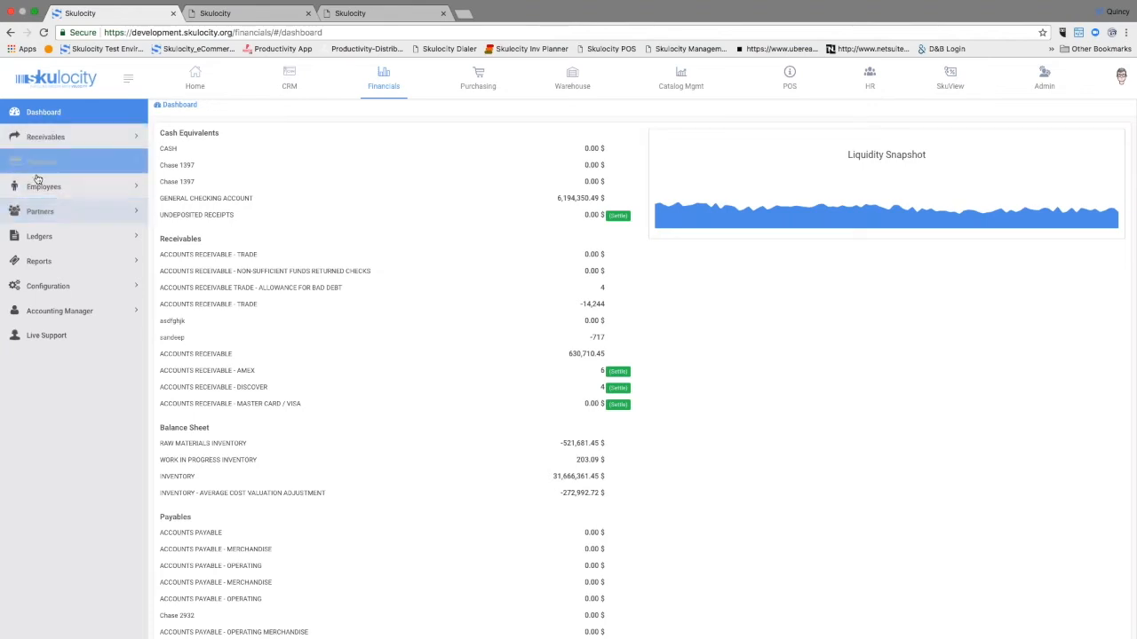
pyautogui.click(40, 236)
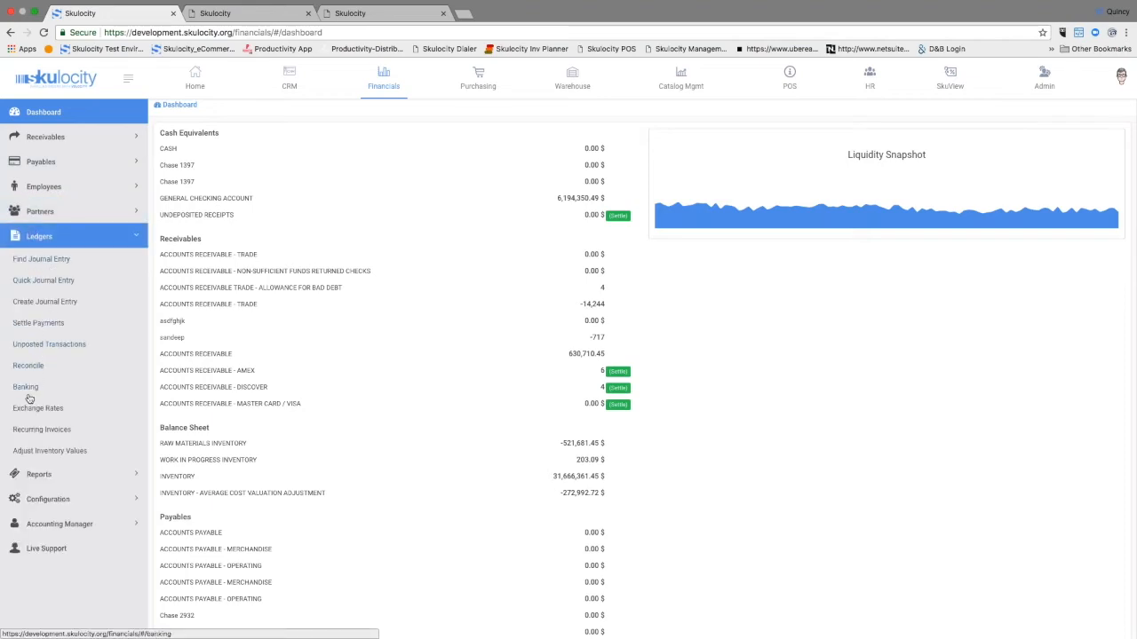
pyautogui.click(48, 244)
# Step: Look through the Financials report lists, the Tax Summary and the Configuration reports
pyautogui.click(49, 265)
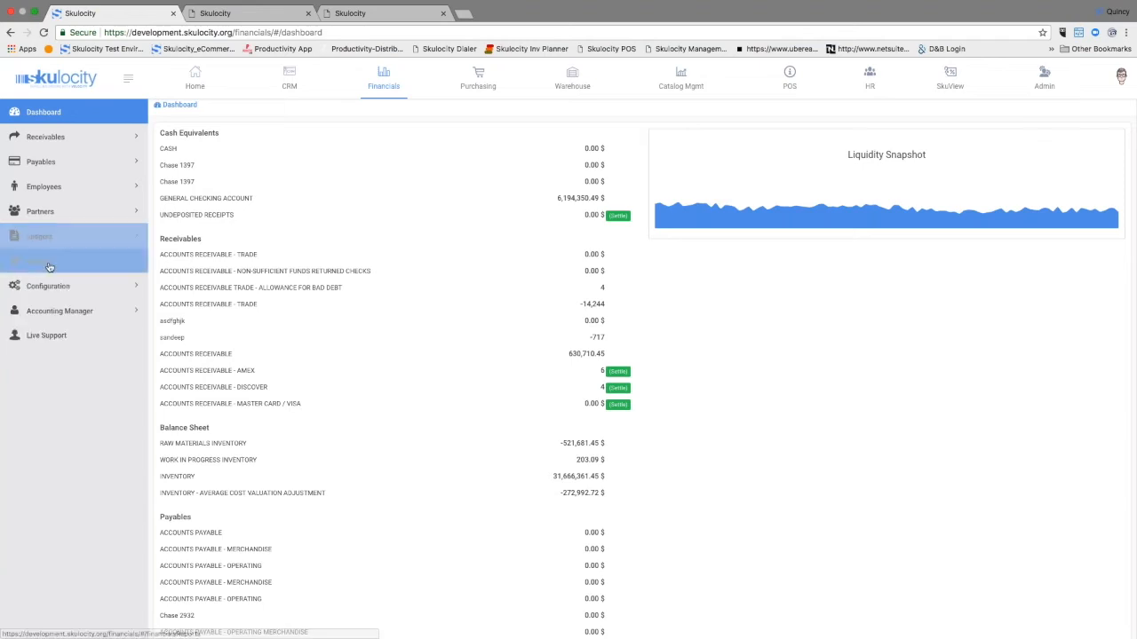
pyautogui.click(29, 305)
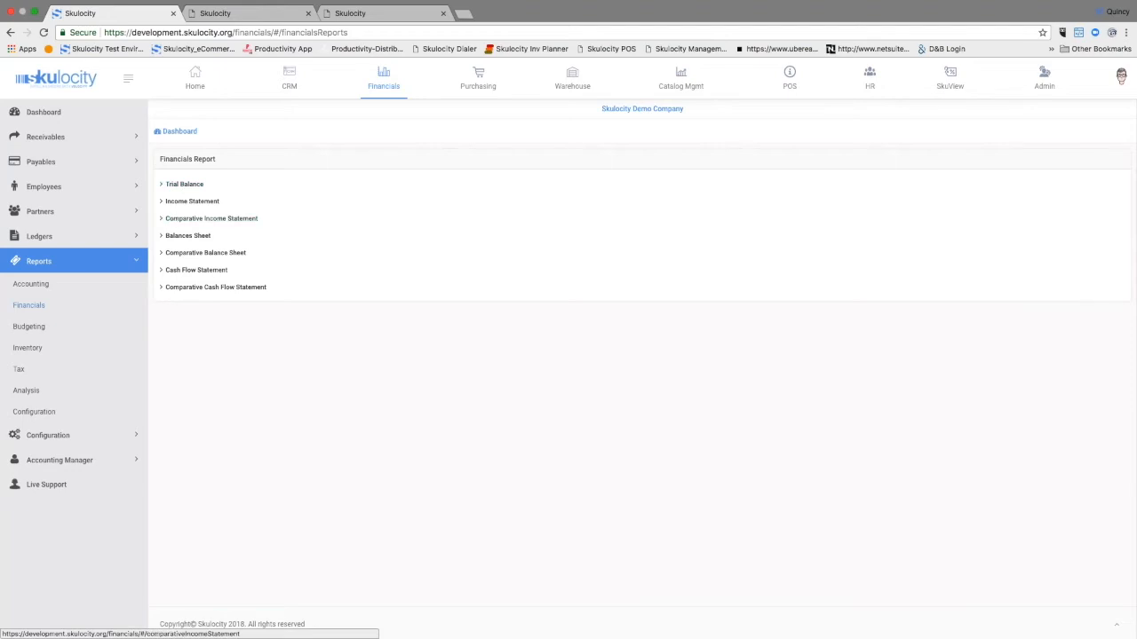
pyautogui.click(74, 268)
pyautogui.click(71, 270)
pyautogui.click(20, 370)
pyautogui.click(189, 184)
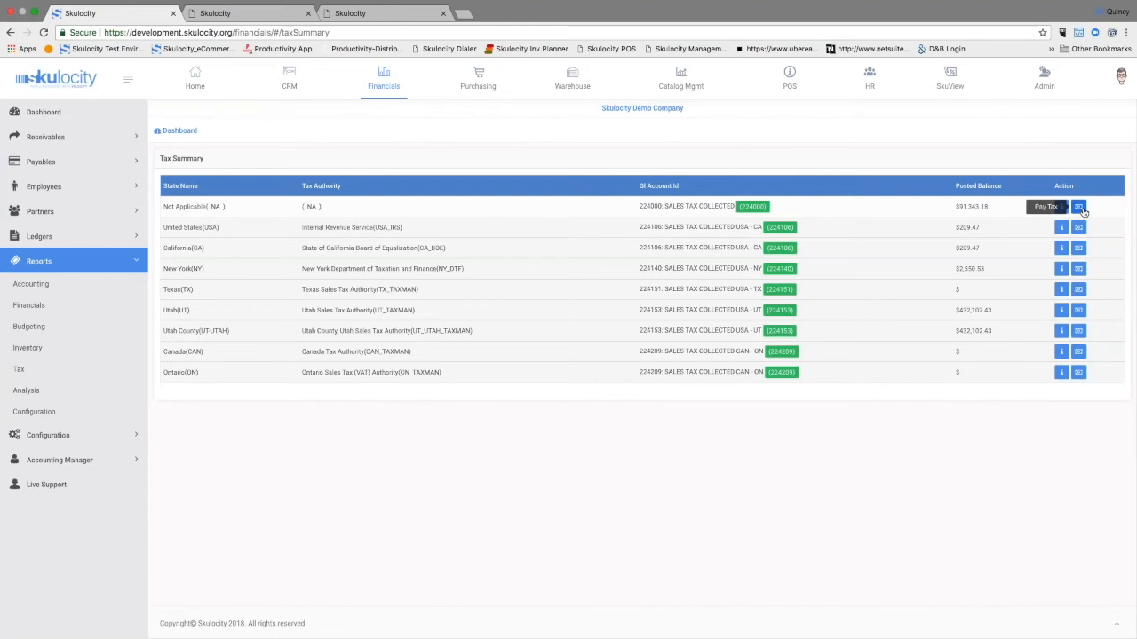
pyautogui.click(76, 413)
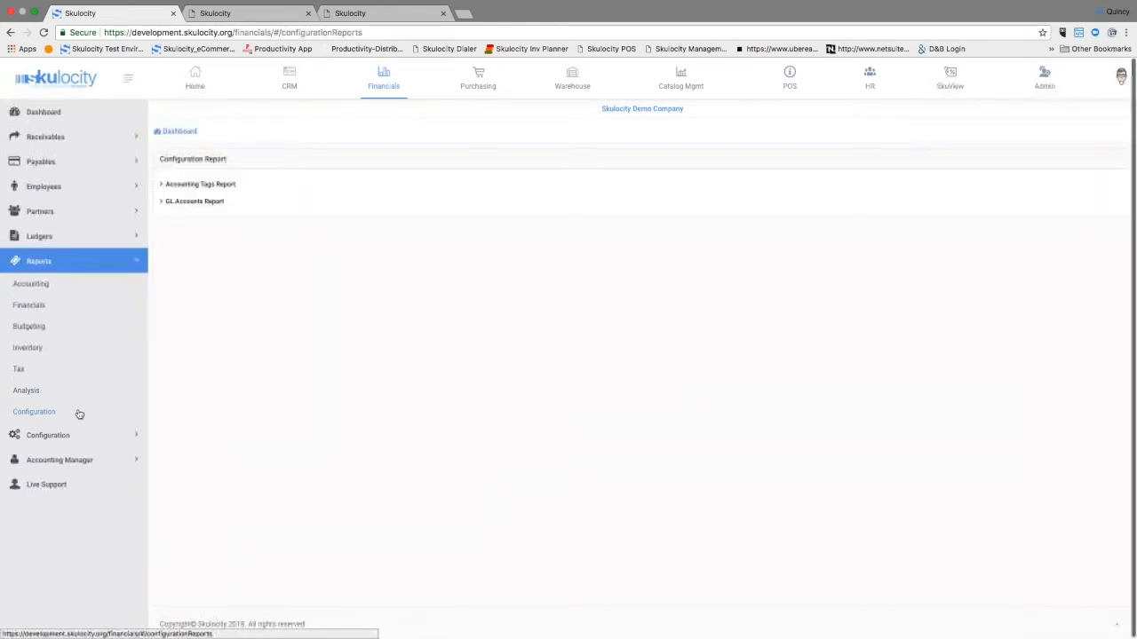
# Step: View the Chart of Accounts with Liabilities, Accounts Payable and Customer Credits expanded
pyautogui.click(71, 436)
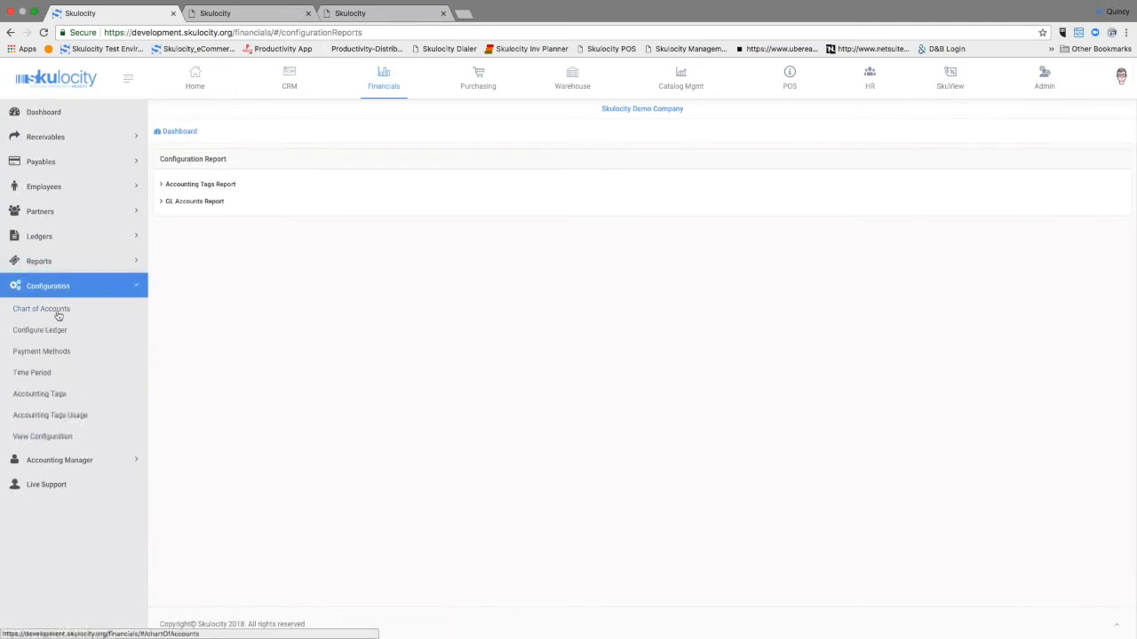
pyautogui.click(58, 310)
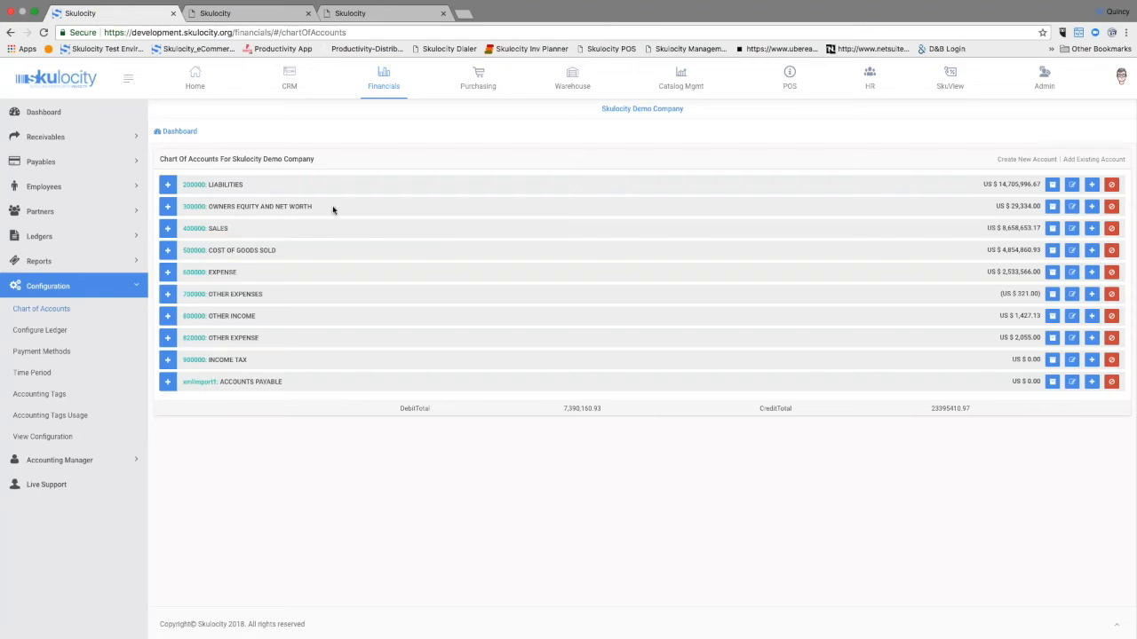
pyautogui.click(167, 183)
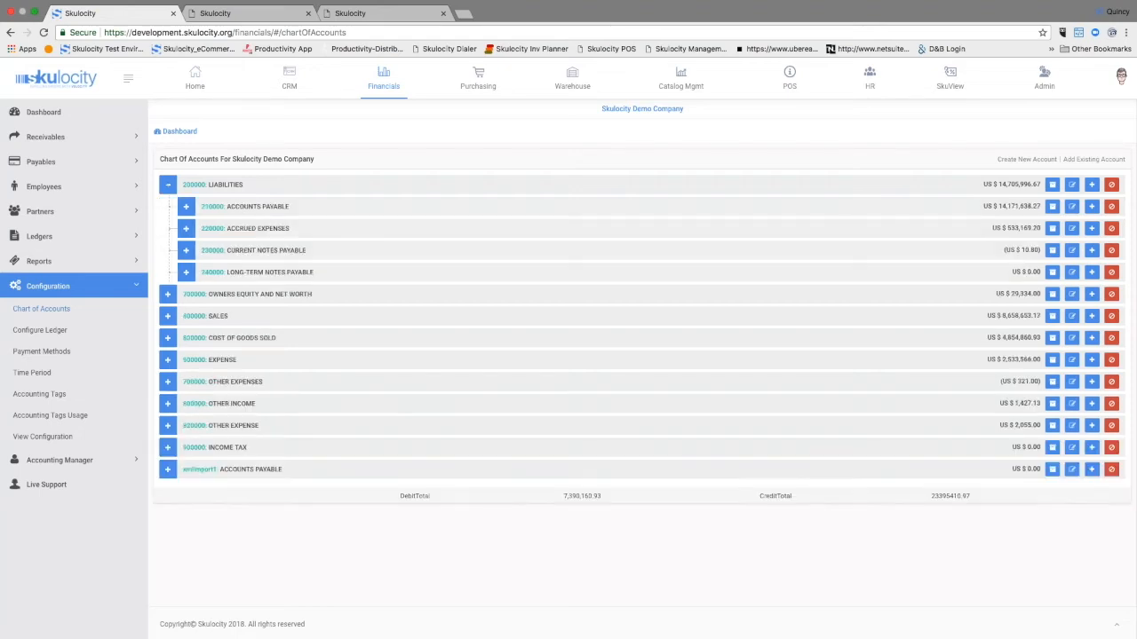
pyautogui.click(186, 206)
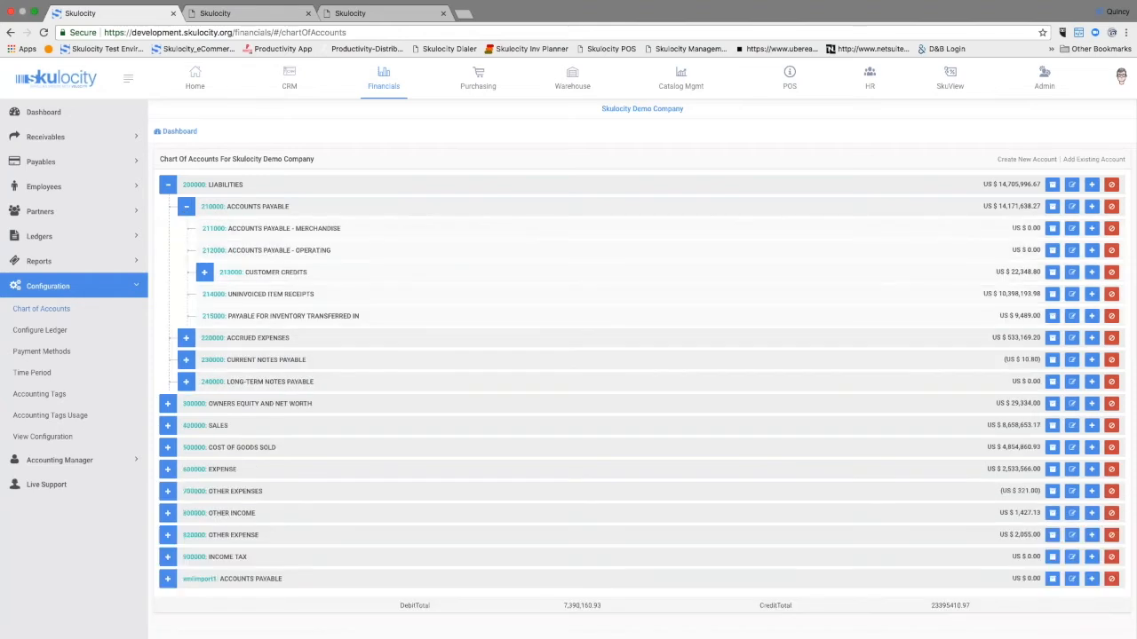
pyautogui.click(204, 272)
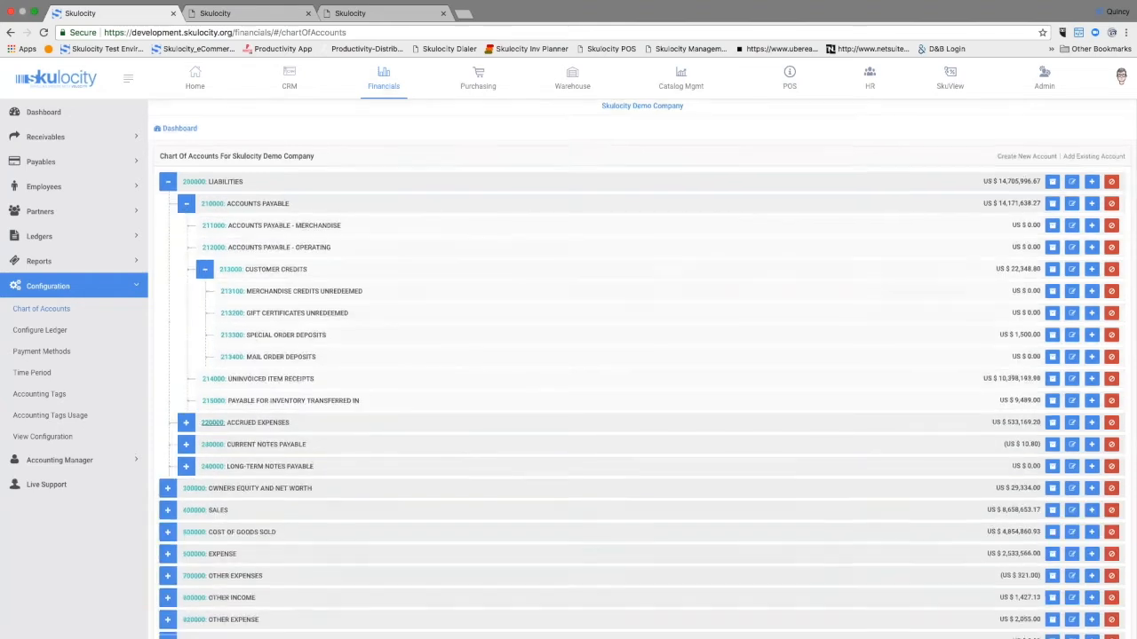
pyautogui.scroll(-3, 459, 466)
pyautogui.scroll(3, 840, 304)
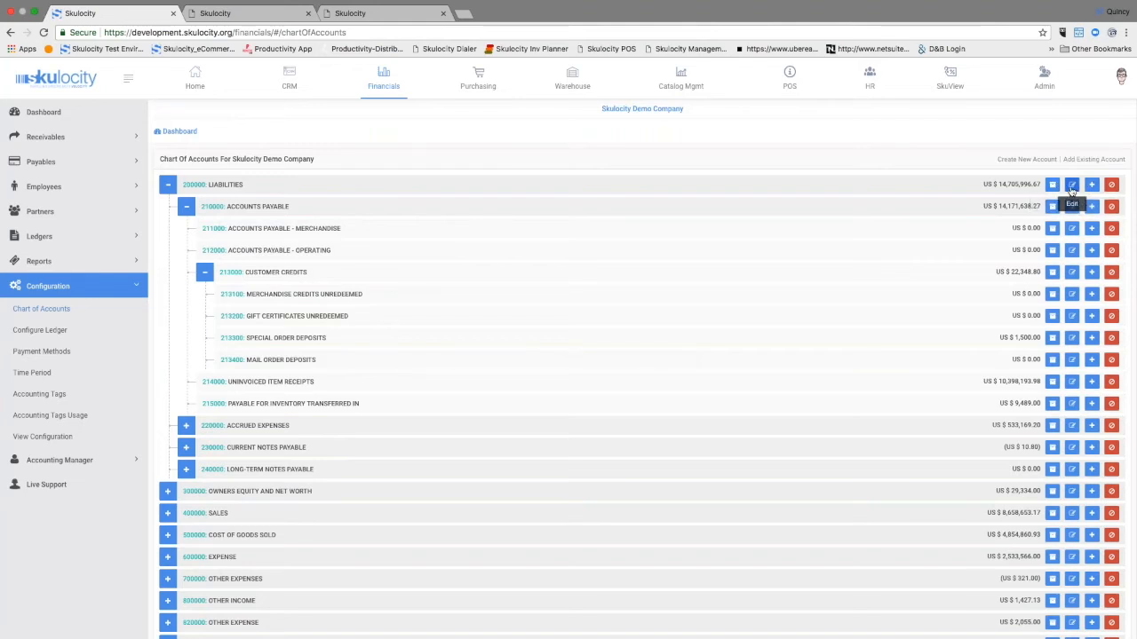
# Step: Open the Advanced Planner in the Purchasing module and view its Forecast Report and Forecast Editor
pyautogui.click(481, 87)
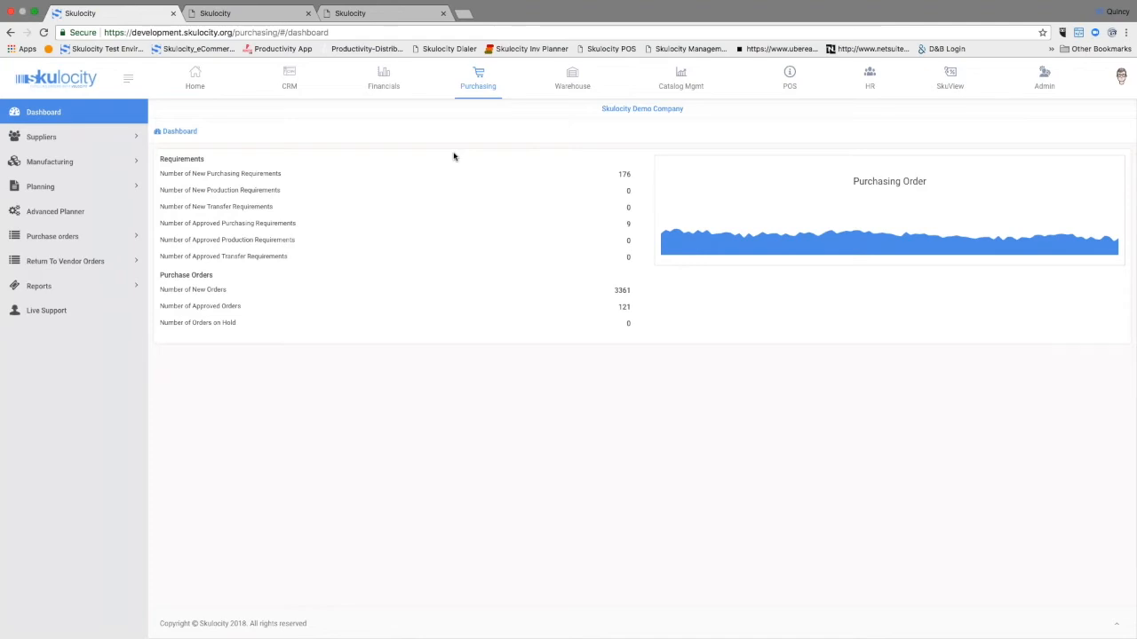
pyautogui.click(92, 217)
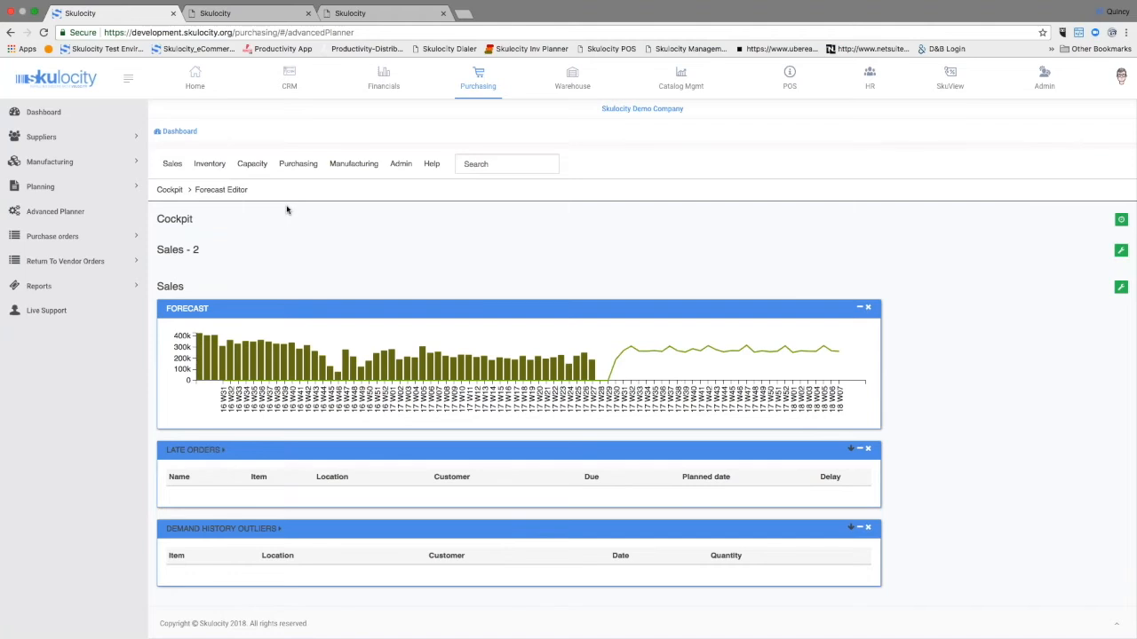
pyautogui.click(174, 167)
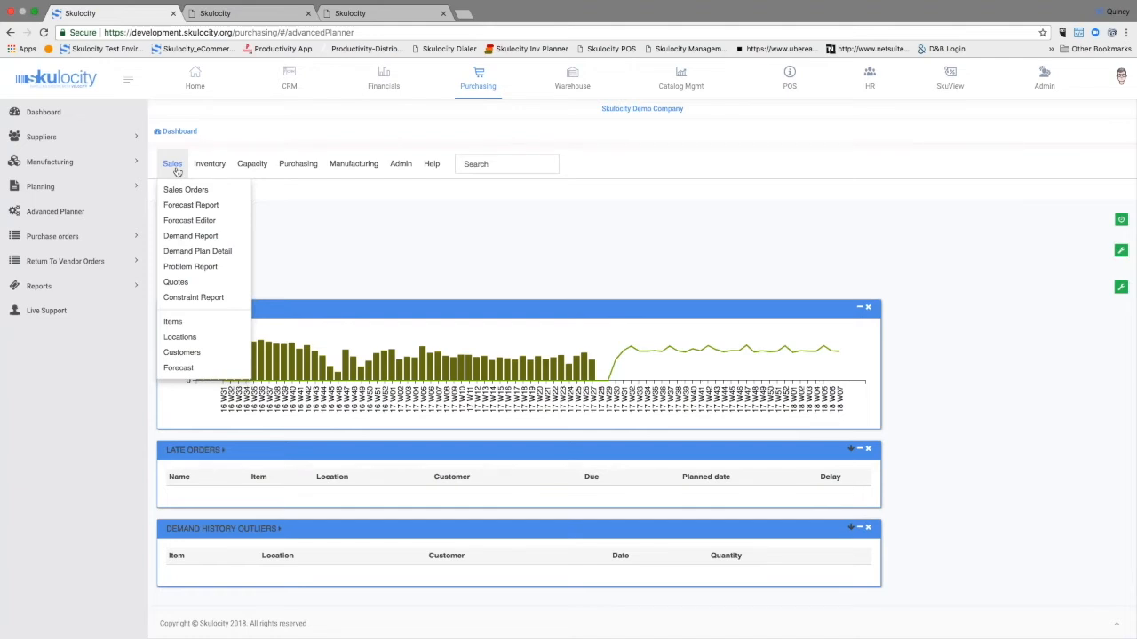
pyautogui.click(200, 206)
pyautogui.click(174, 167)
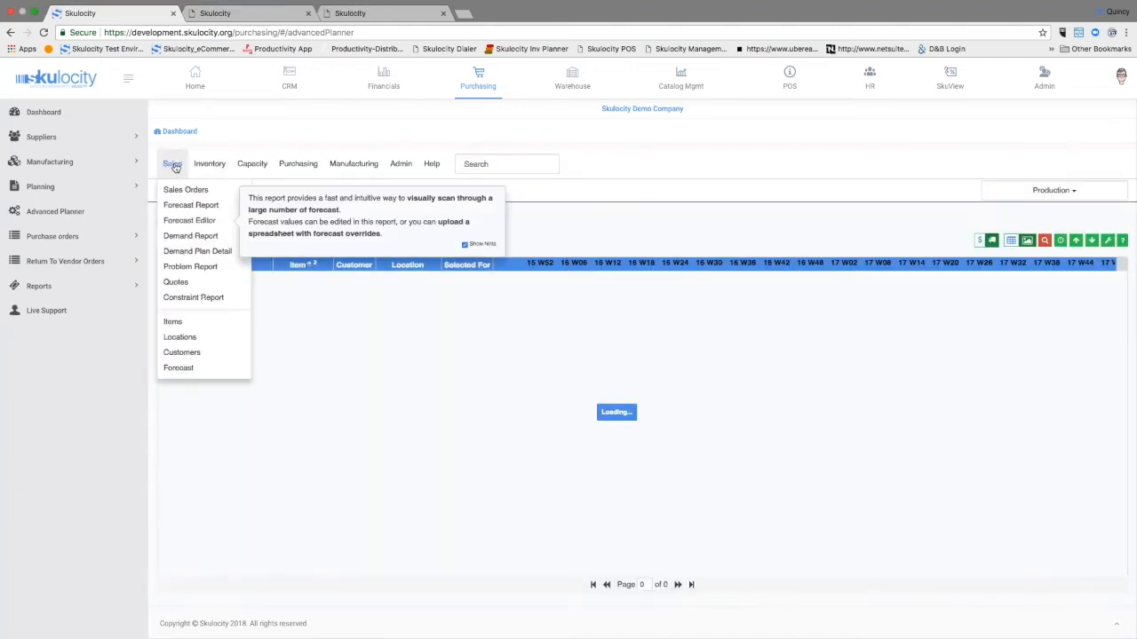
pyautogui.click(189, 220)
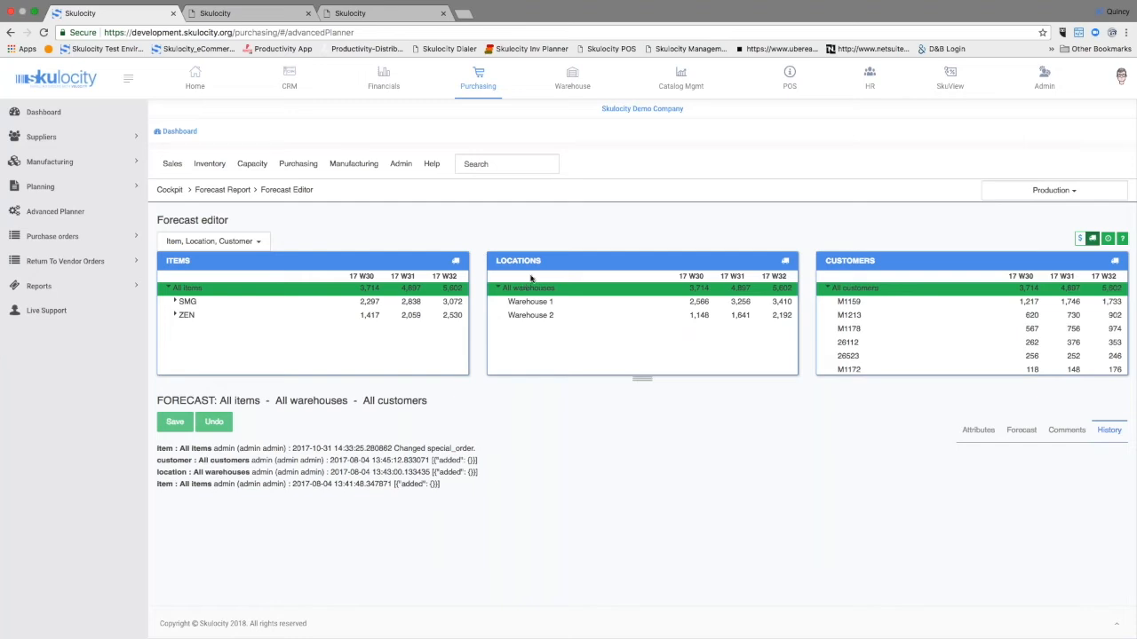
# Step: Open the Warehouse module for the Bloomington warehouse
pyautogui.click(572, 82)
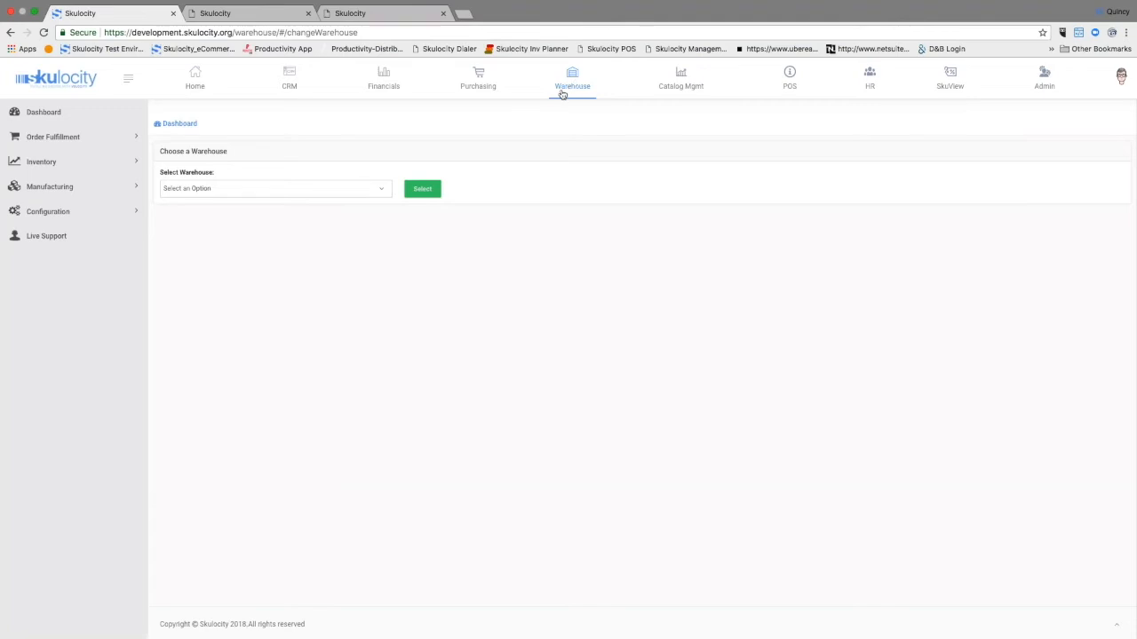
pyautogui.click(321, 192)
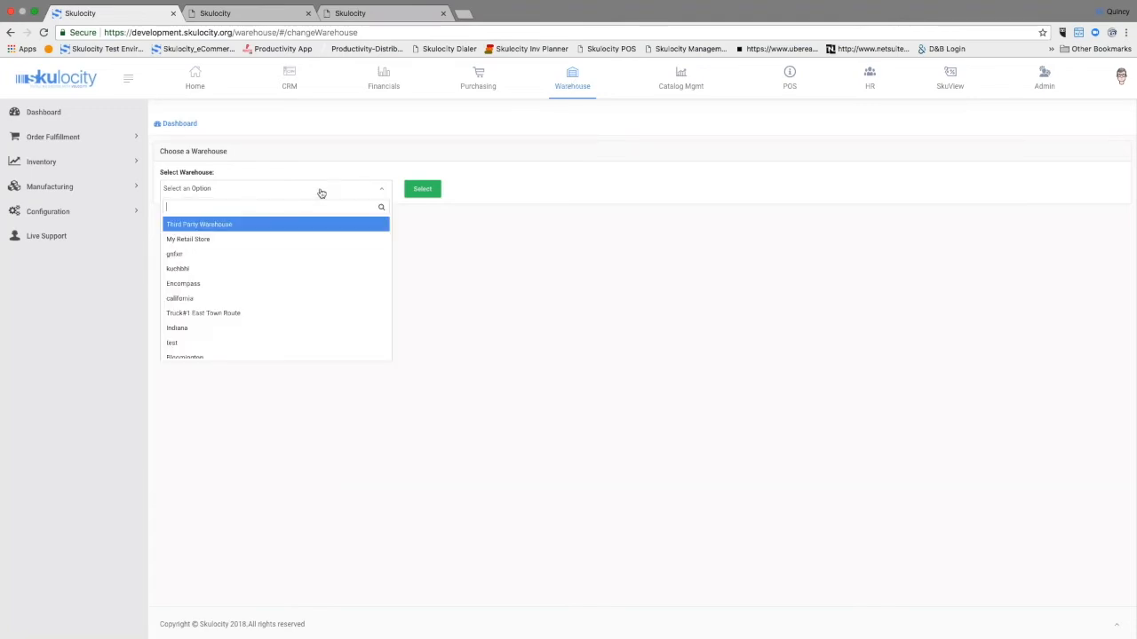
pyautogui.scroll(-1, 266, 301)
pyautogui.click(249, 352)
pyautogui.click(422, 189)
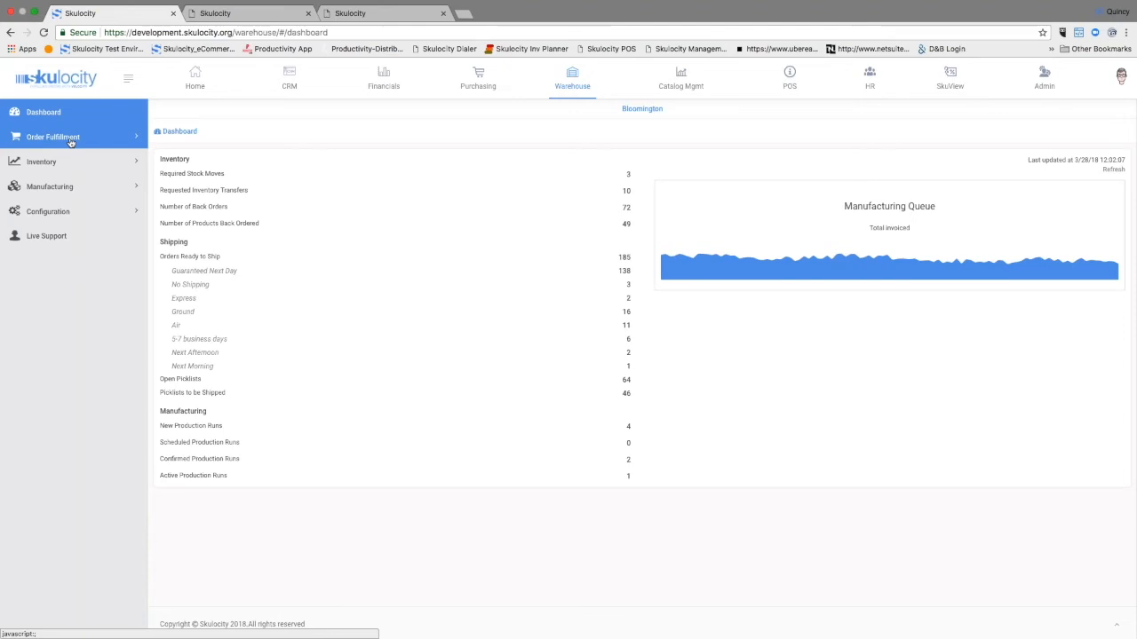
# Step: Open the product store list in Catalog Mgmt and view the OFBiz Physical Retail Store settings
pyautogui.click(674, 84)
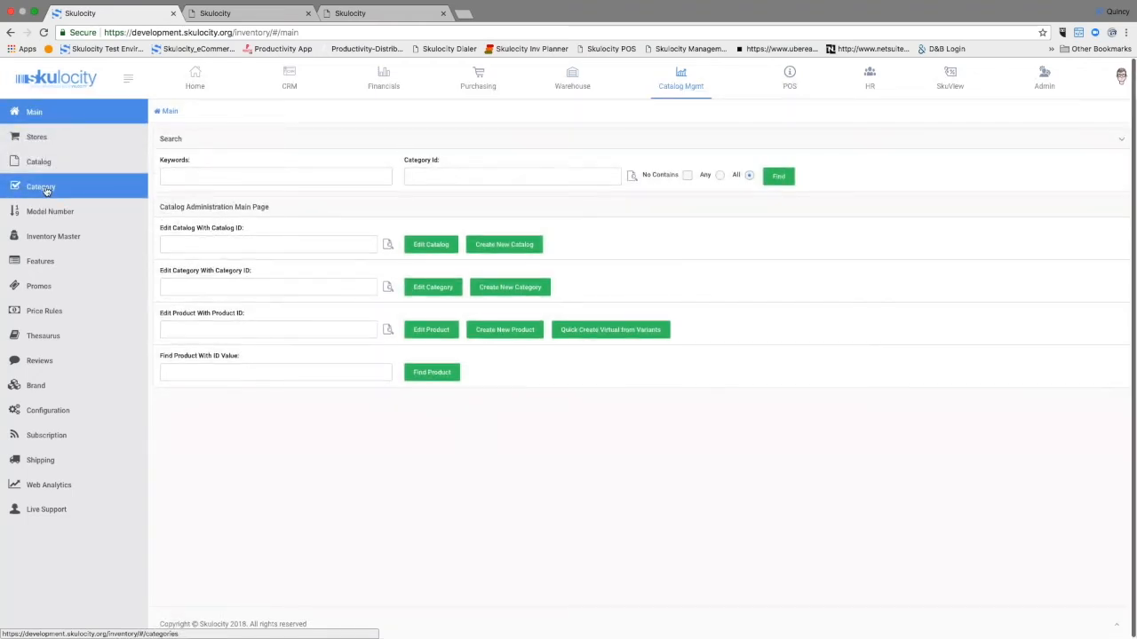
pyautogui.click(37, 138)
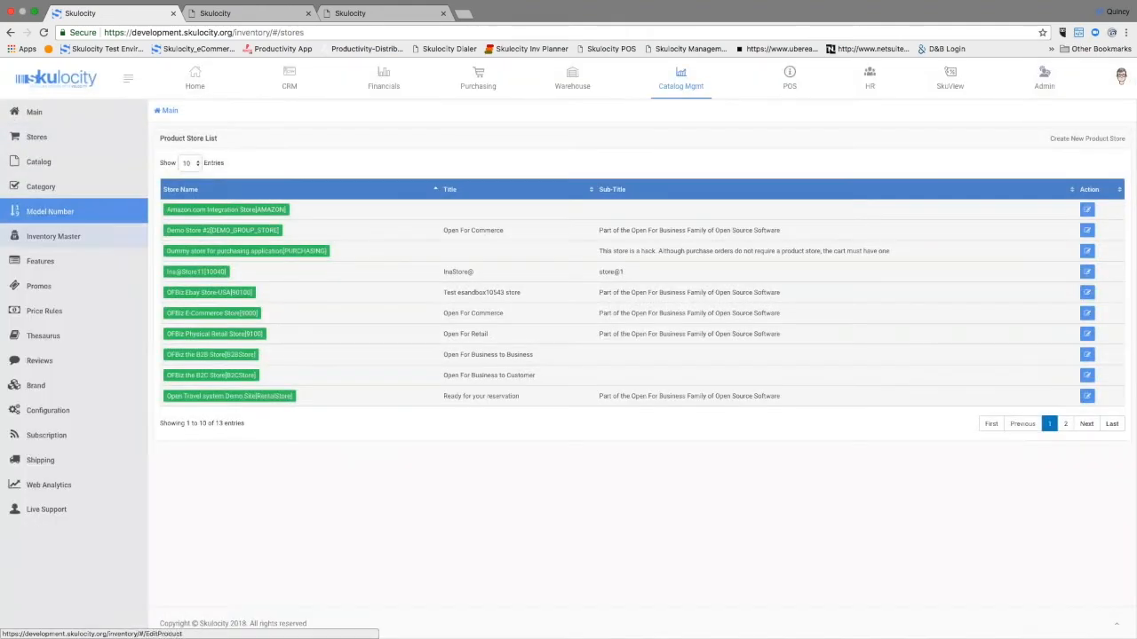
pyautogui.click(184, 333)
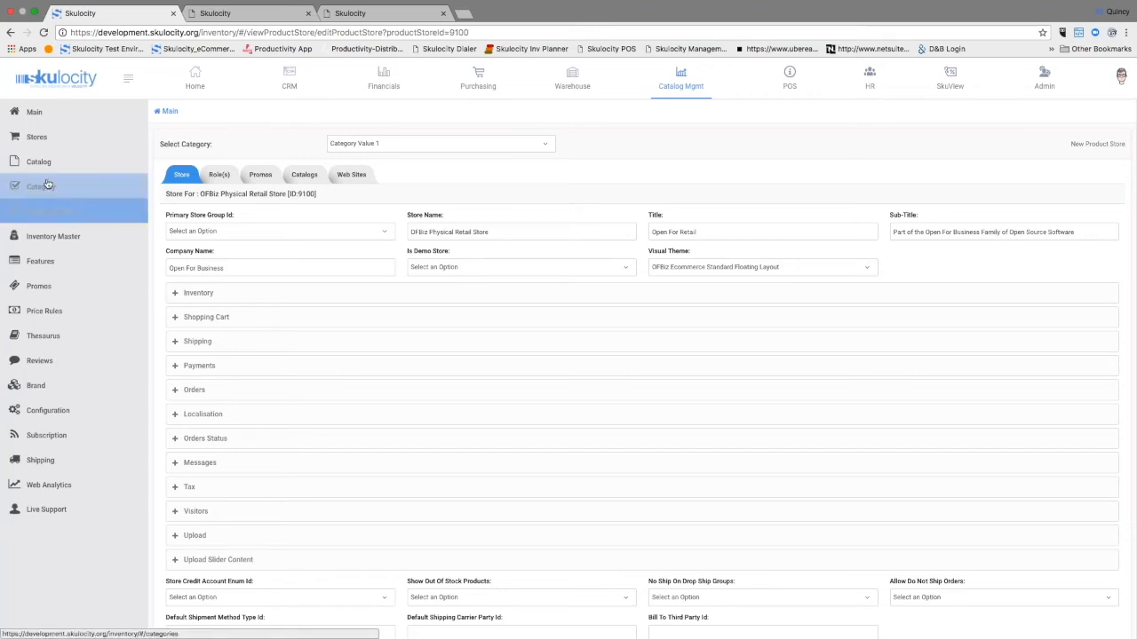
# Step: Find product GZ-1000 Tiny Gizmo from the catalog administration main page and open it for editing
pyautogui.click(34, 112)
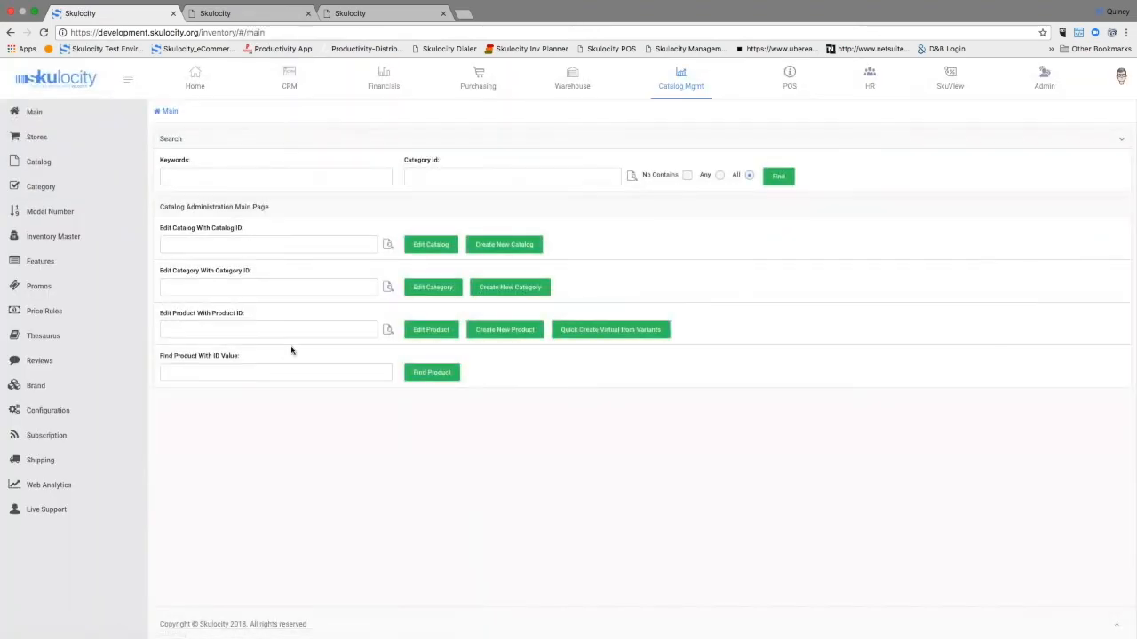
pyautogui.click(273, 330)
pyautogui.write('GZ-1000')
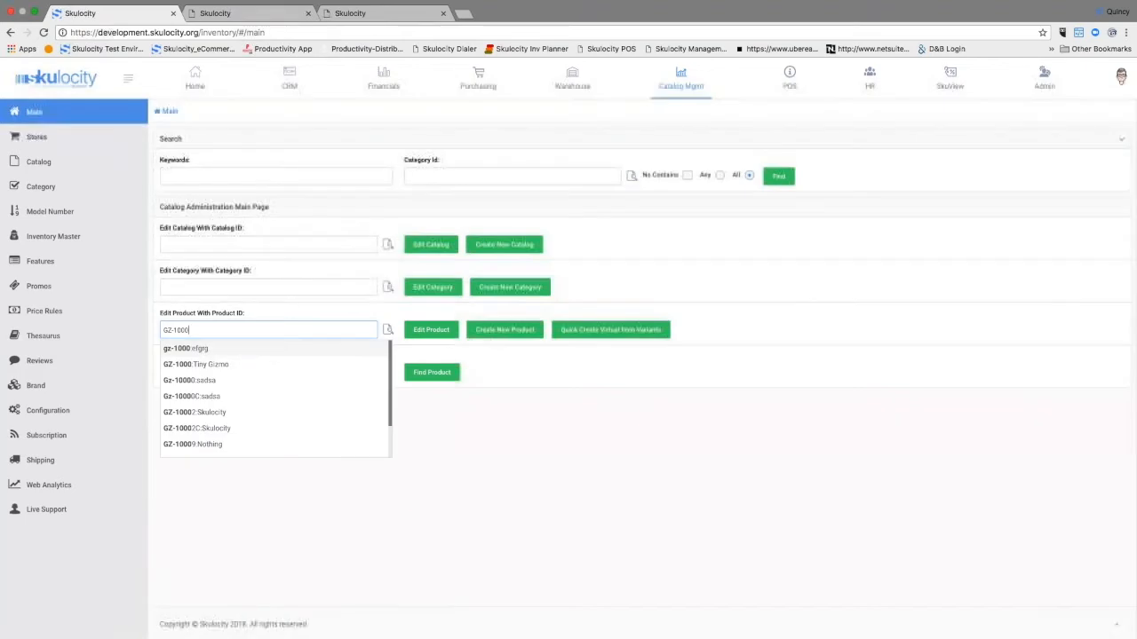
pyautogui.click(189, 366)
pyautogui.click(432, 330)
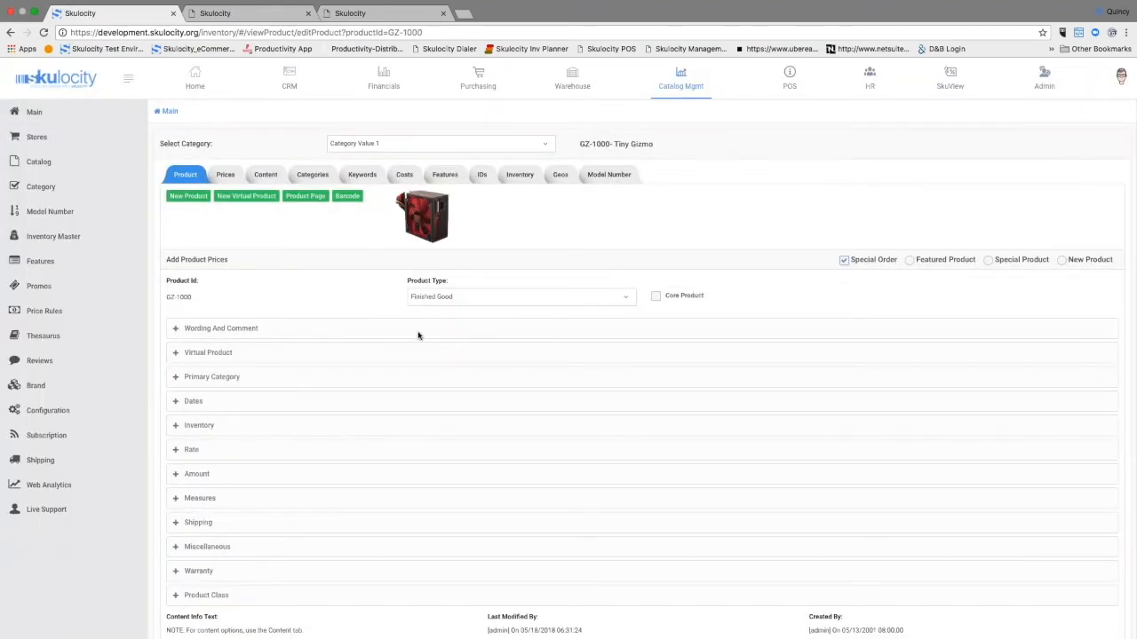
# Step: Review the Tiny Gizmo product settings, then view its prices and the available price types
pyautogui.scroll(-1, 418, 335)
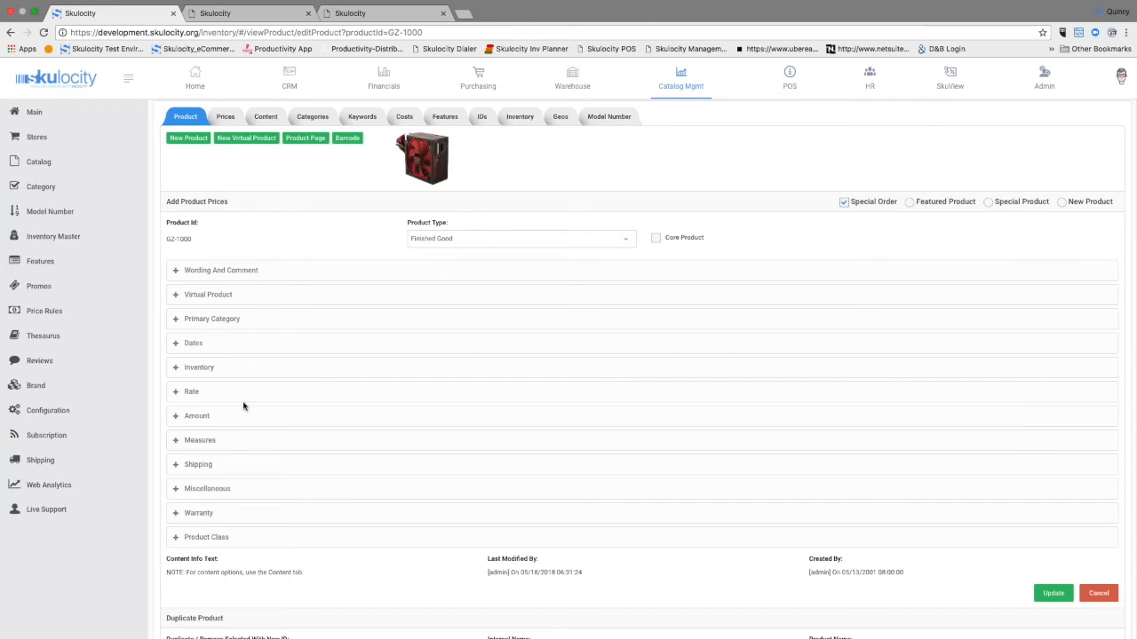
pyautogui.scroll(2, 253, 402)
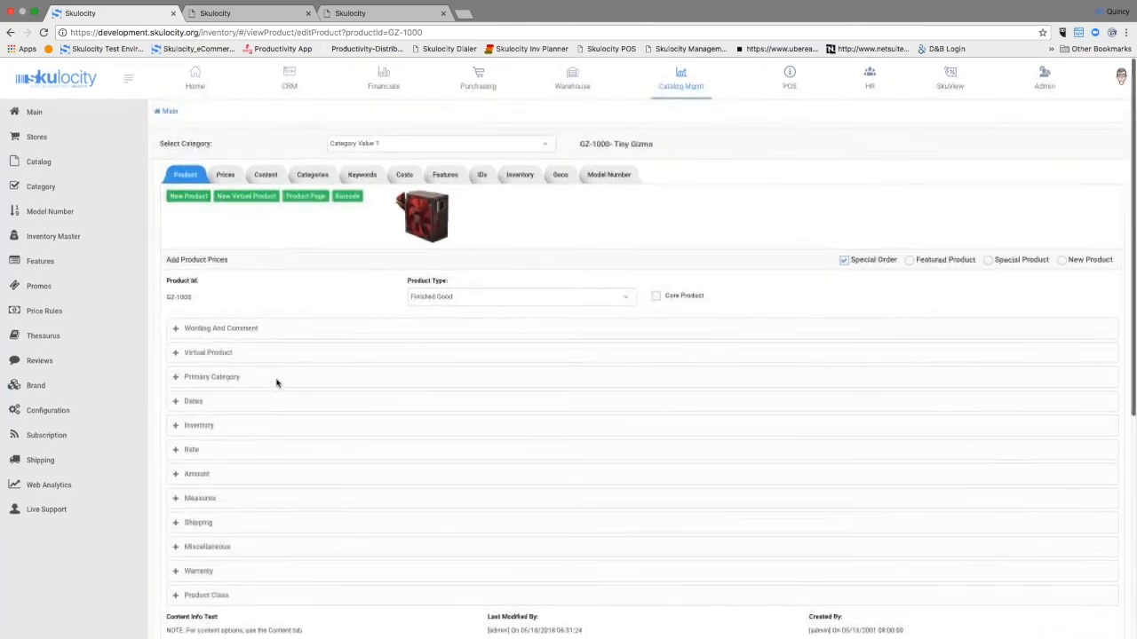
pyautogui.click(226, 174)
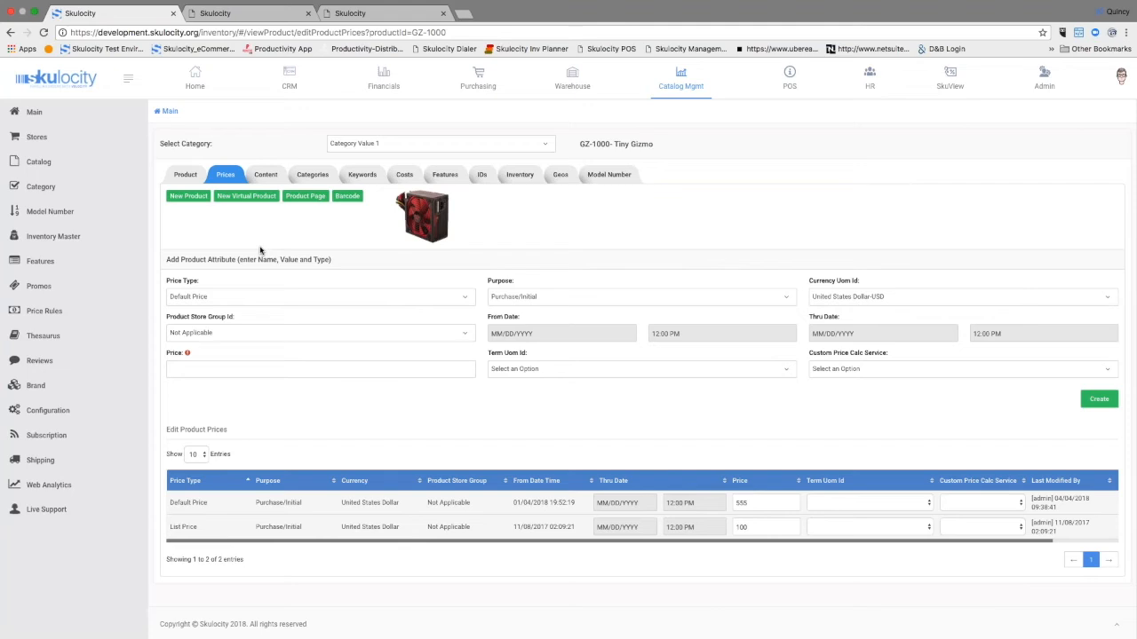
pyautogui.click(465, 296)
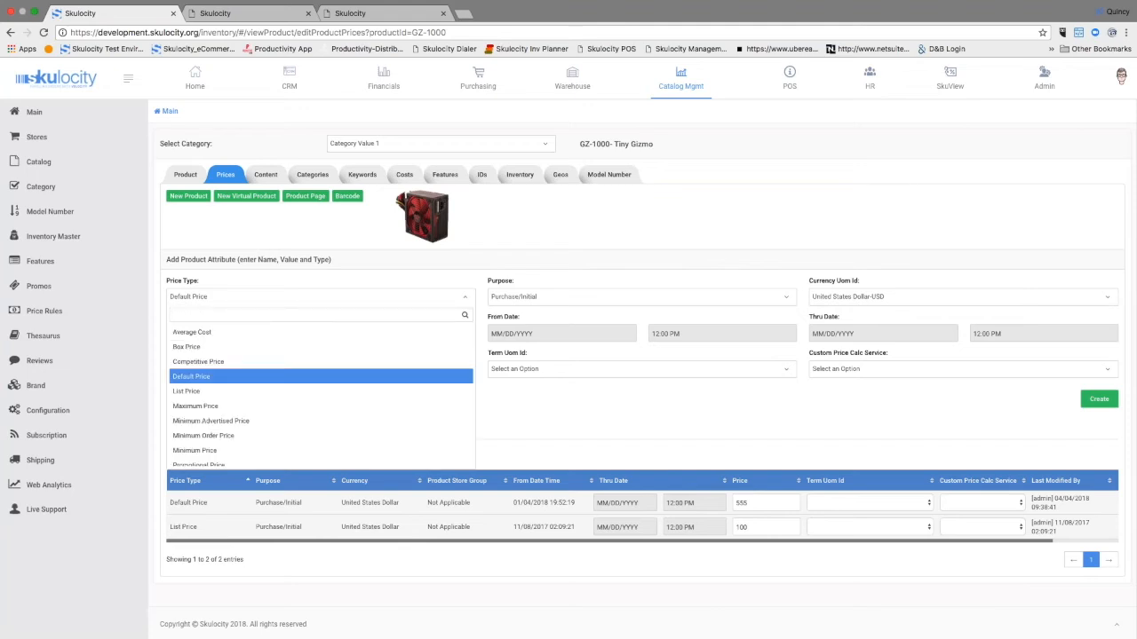
pyautogui.click(464, 297)
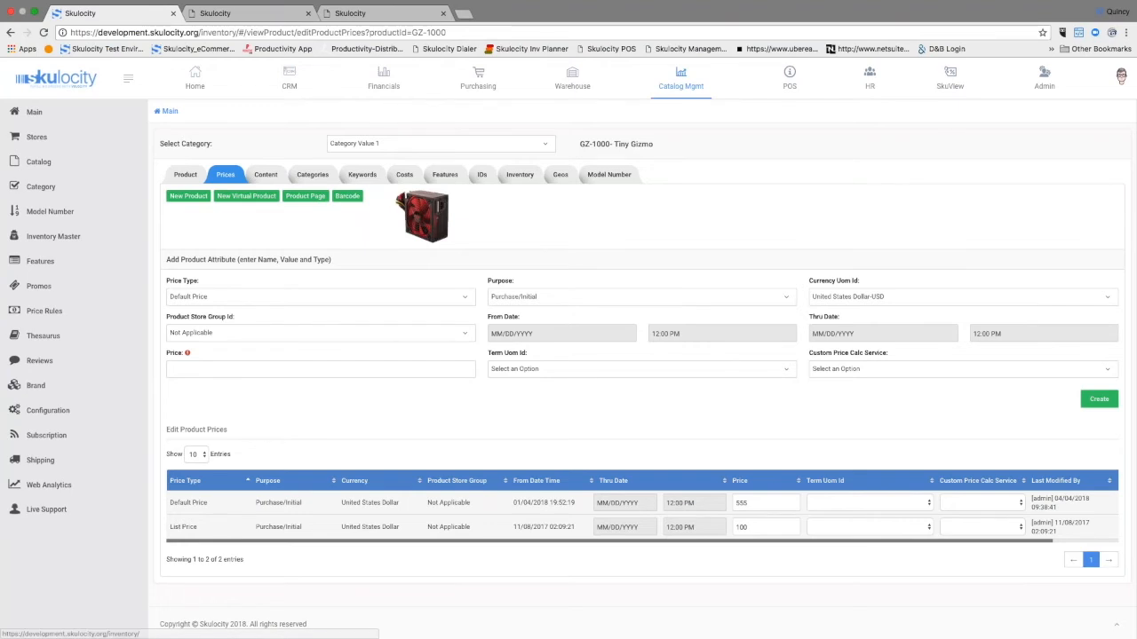
# Step: View the Tiny Gizmo inventory summary and examine its stock and incoming shipments per facility
pyautogui.click(517, 175)
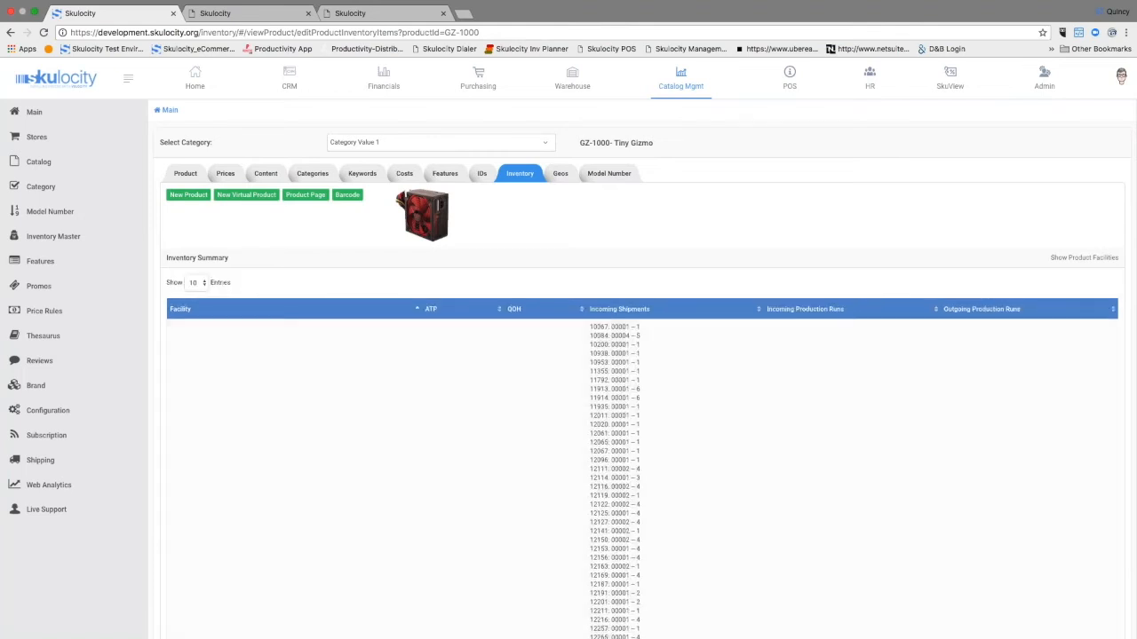
pyautogui.scroll(-5, 619, 357)
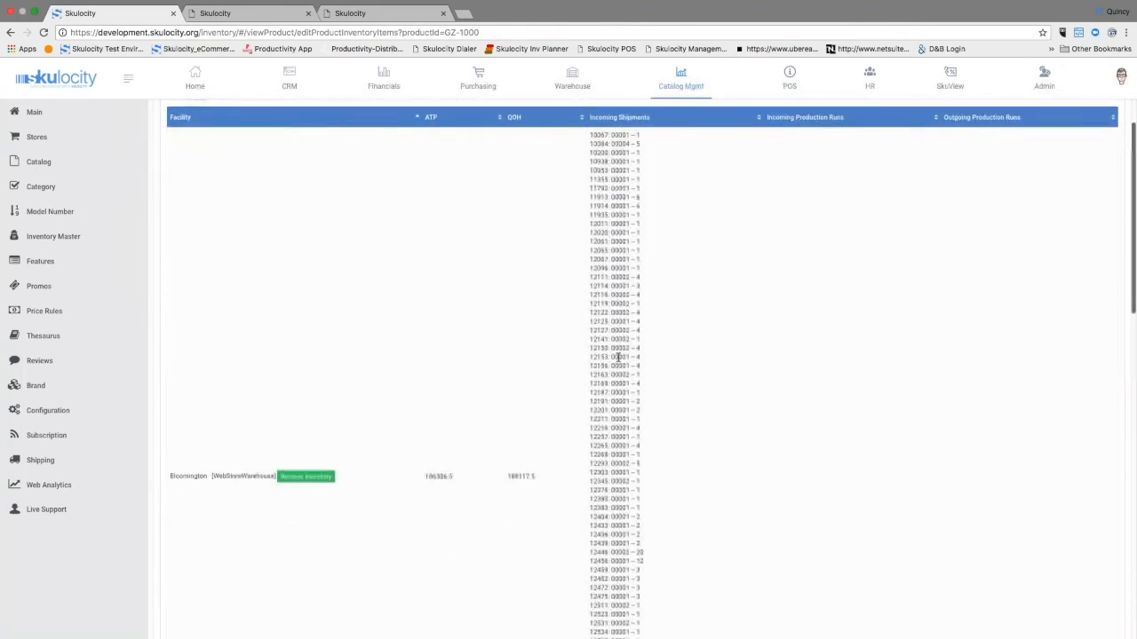
pyautogui.scroll(-3, 619, 357)
pyautogui.scroll(4, 619, 357)
pyautogui.scroll(-1, 618, 357)
pyautogui.scroll(-3, 619, 357)
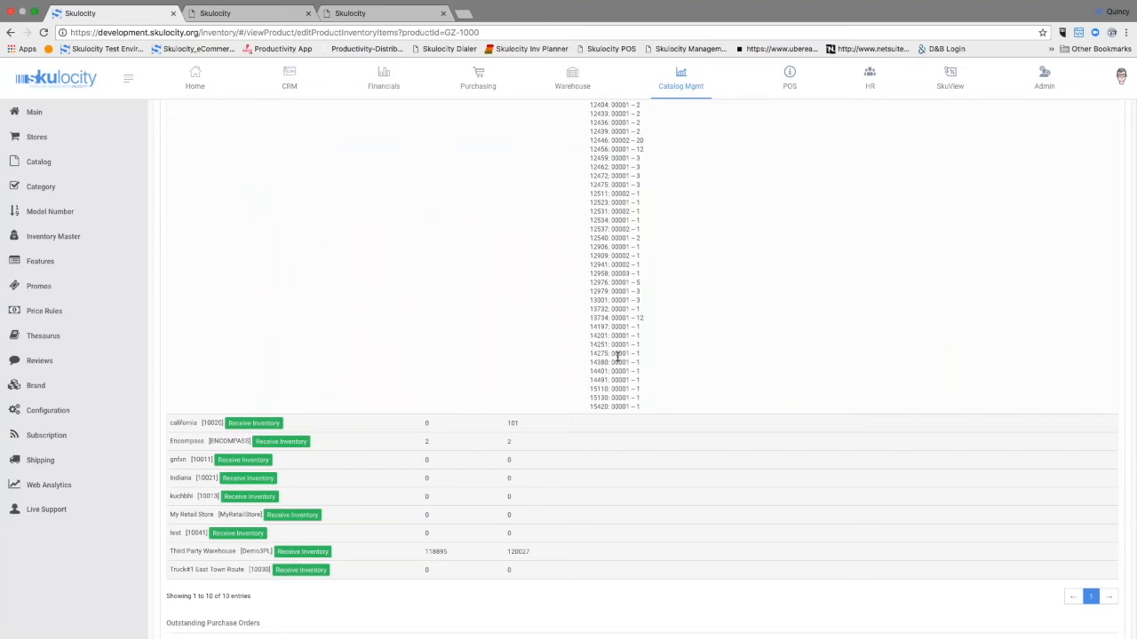
# Step: View the promotion codes of the "Test buy X get Y free" promotion and open the global price rules list
pyautogui.click(35, 291)
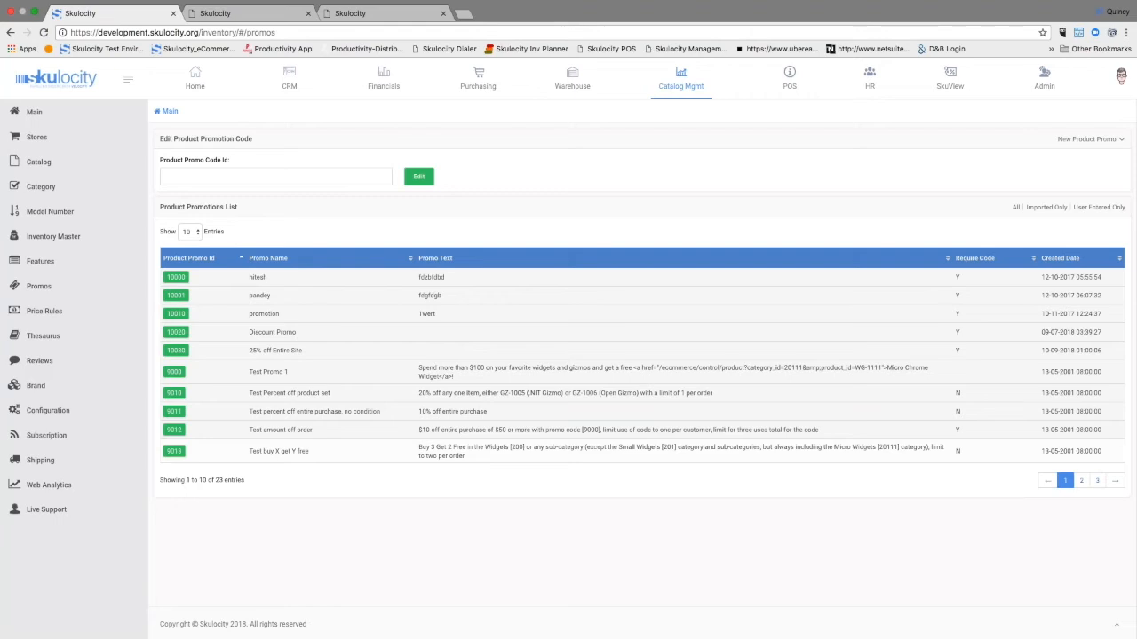
pyautogui.click(174, 451)
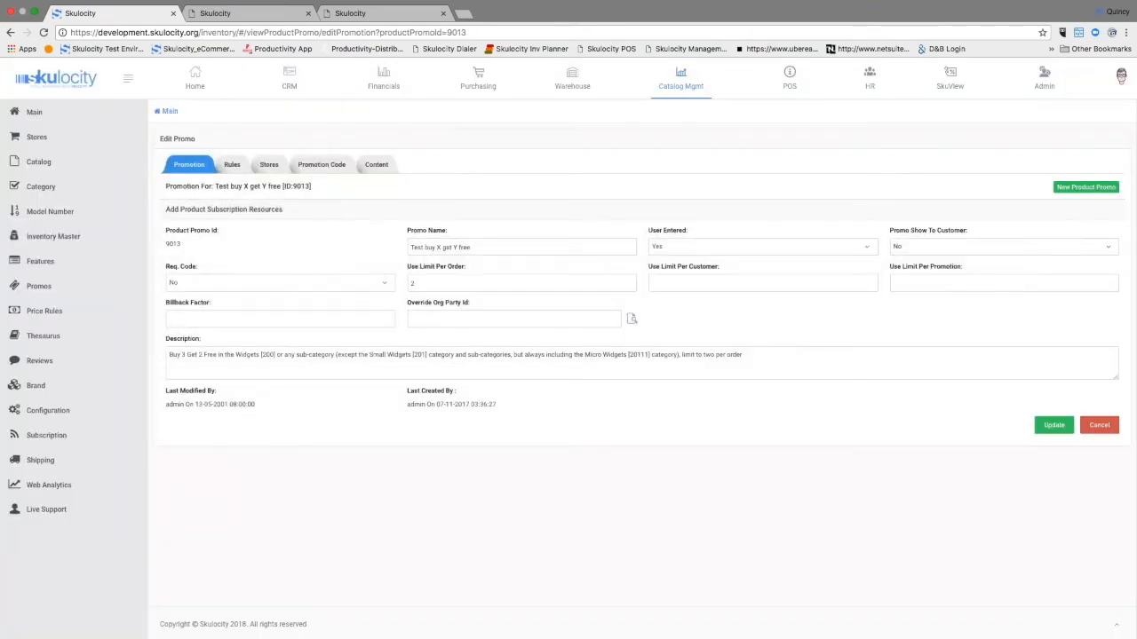
pyautogui.click(320, 165)
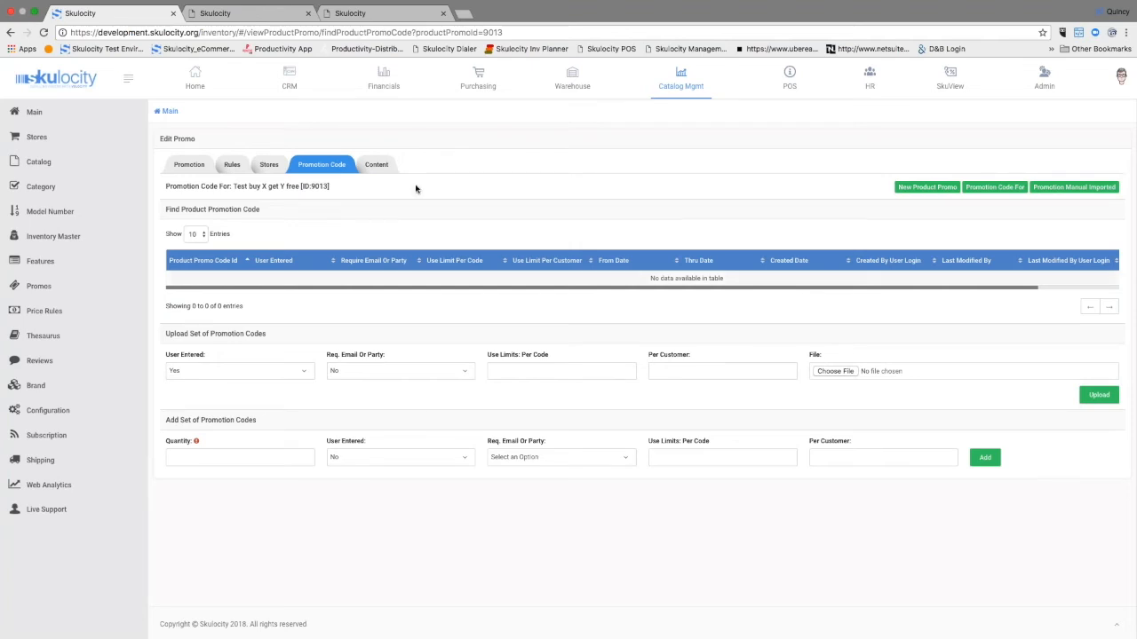
pyautogui.click(44, 311)
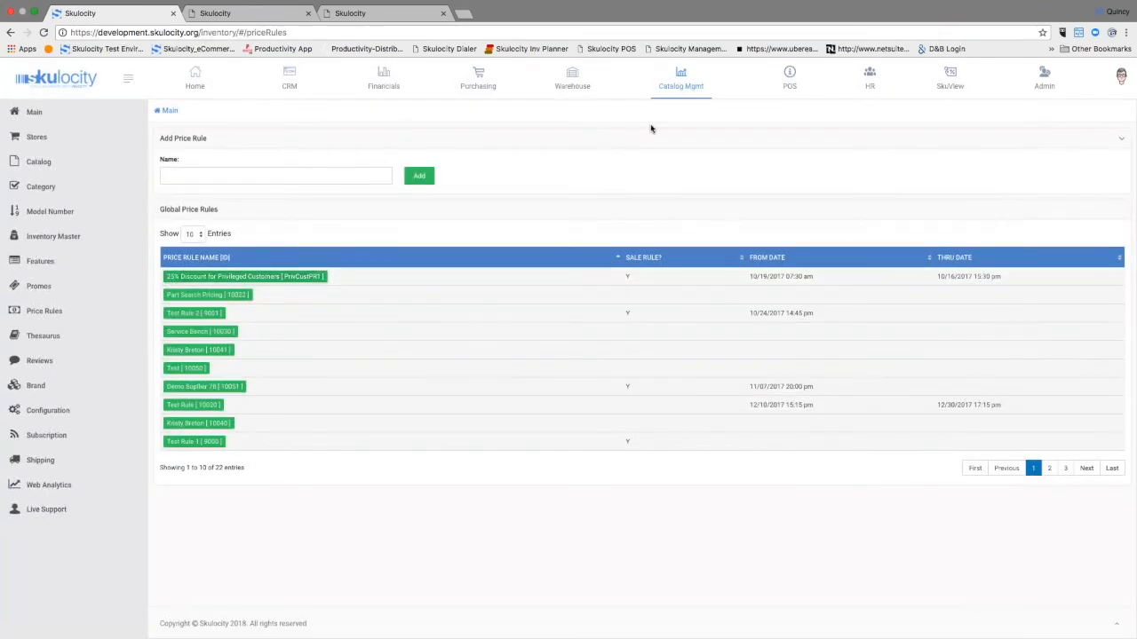
# Step: Open the POS module and look through the dashboard's revenue graph, sales figures and overall summary
pyautogui.click(790, 86)
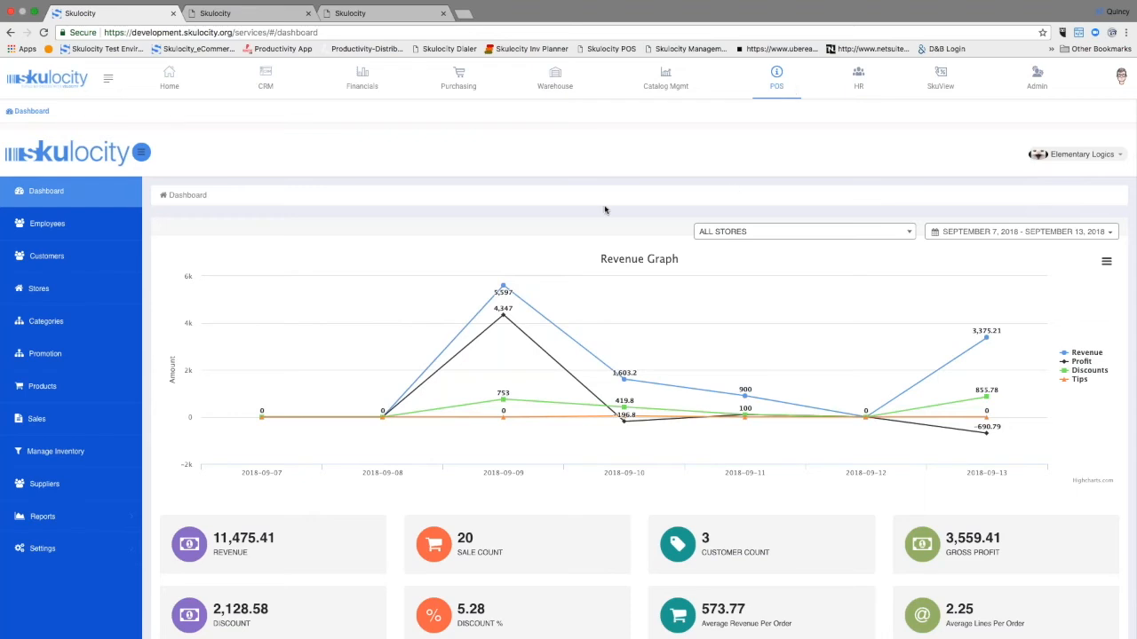
pyautogui.scroll(-2, 651, 232)
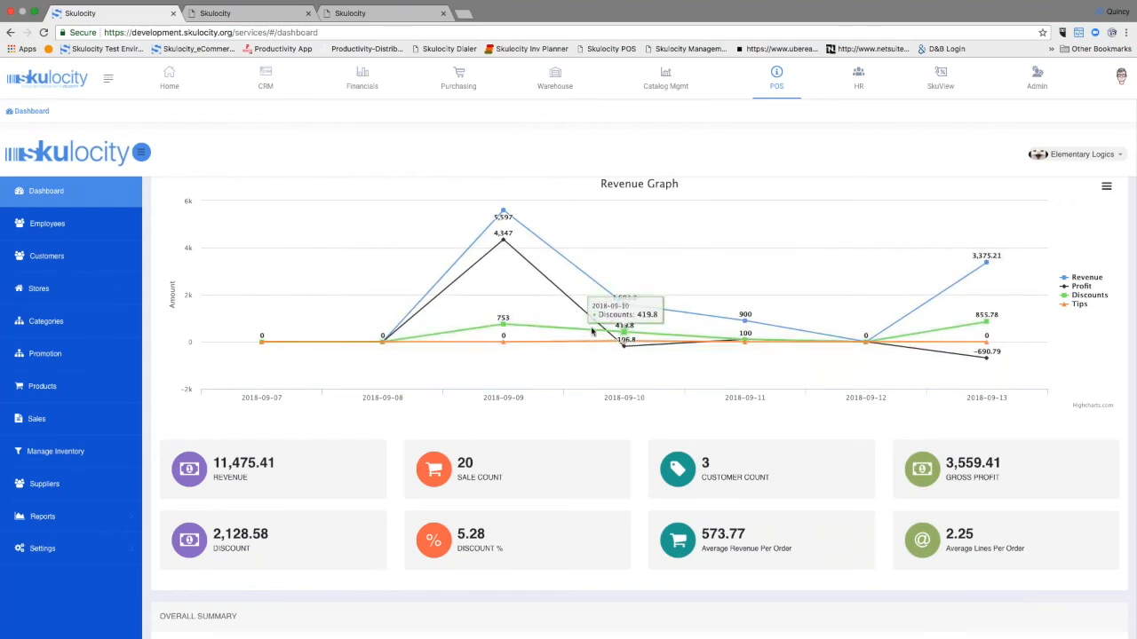
pyautogui.scroll(-1, 588, 323)
pyautogui.scroll(-4, 587, 323)
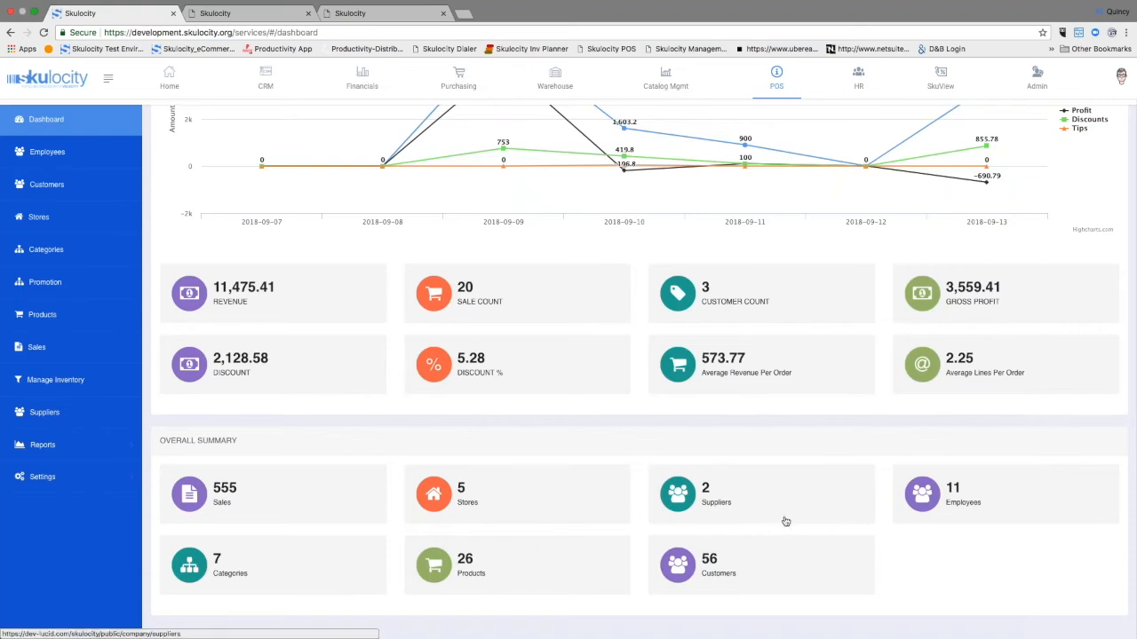
pyautogui.scroll(4, 785, 513)
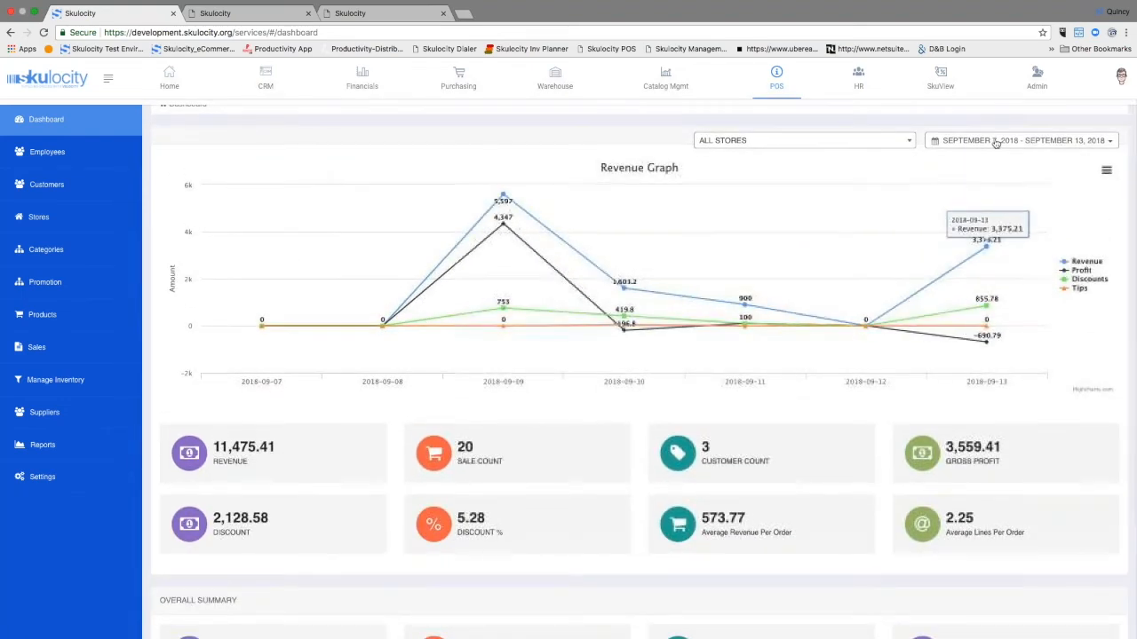
# Step: Check the dashboard's date range options and filter the revenue graph by Store 1, Store 2 and finally Default Store
pyautogui.click(996, 142)
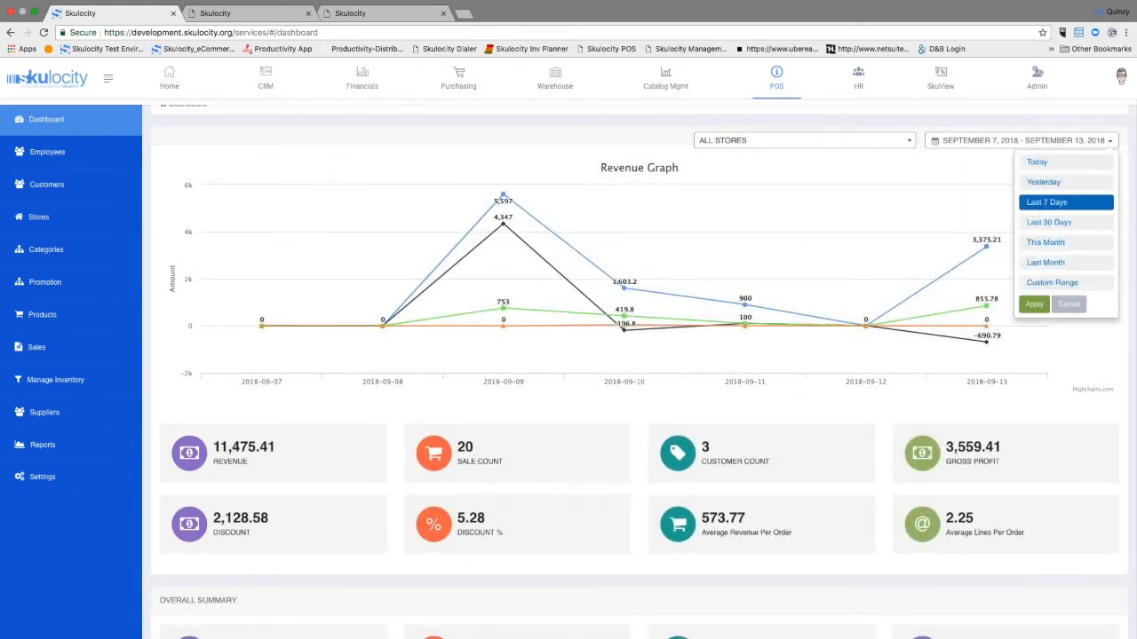
pyautogui.click(826, 140)
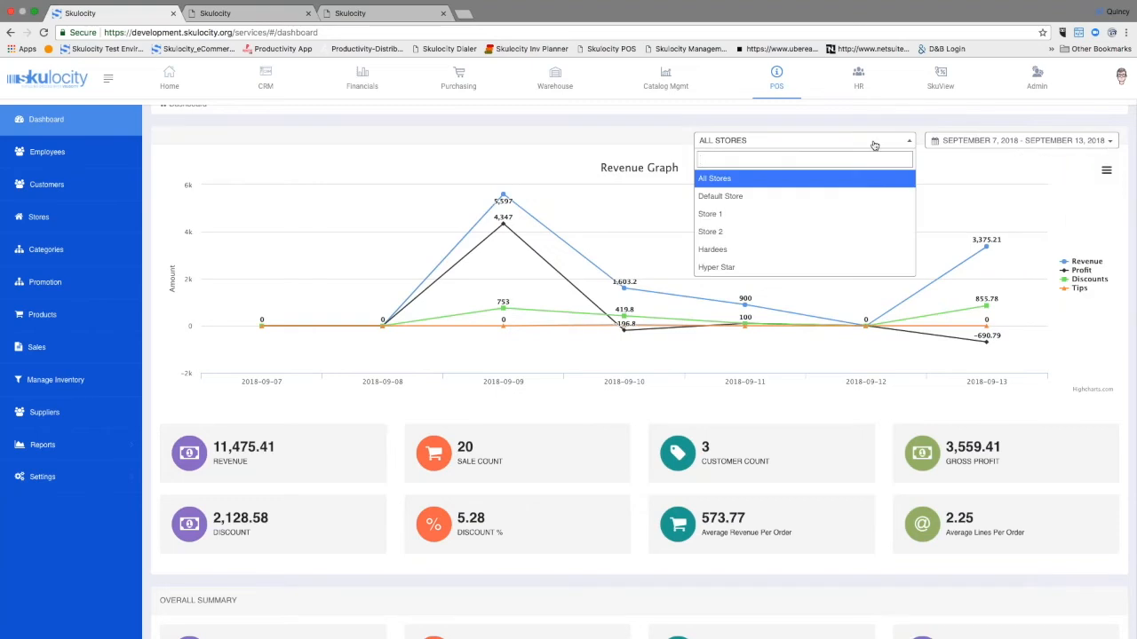
pyautogui.click(792, 213)
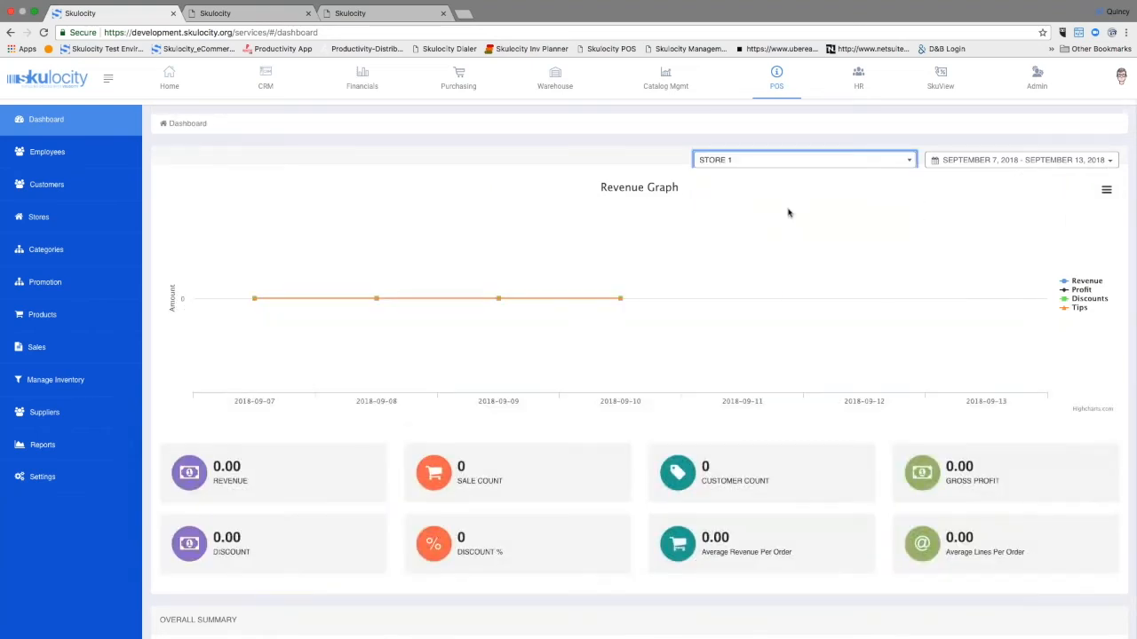
pyautogui.click(826, 163)
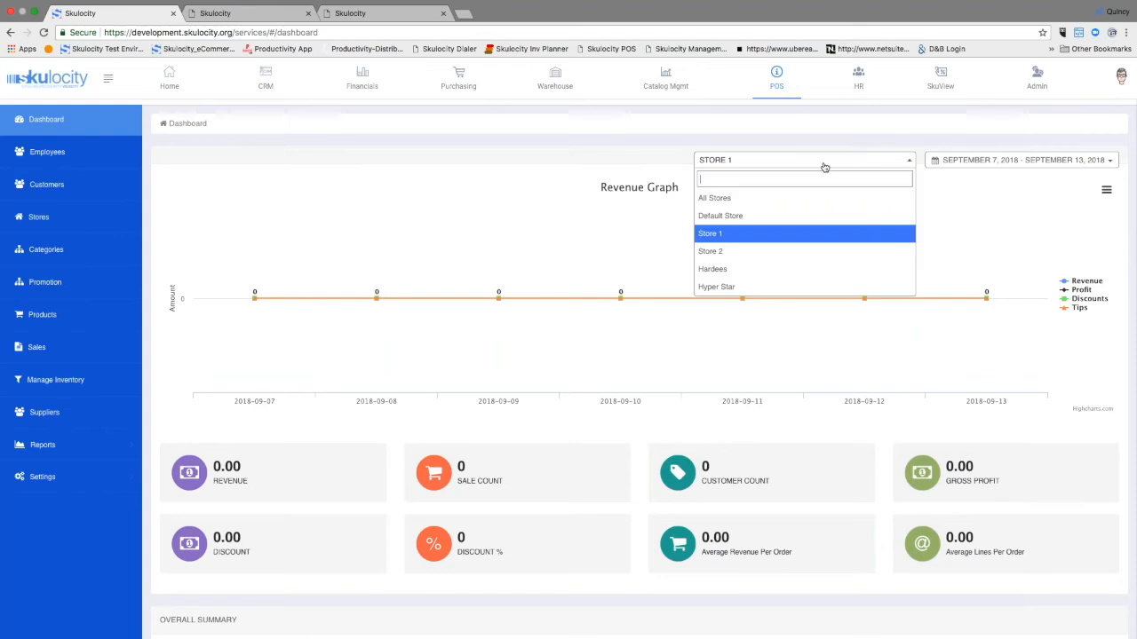
pyautogui.click(766, 248)
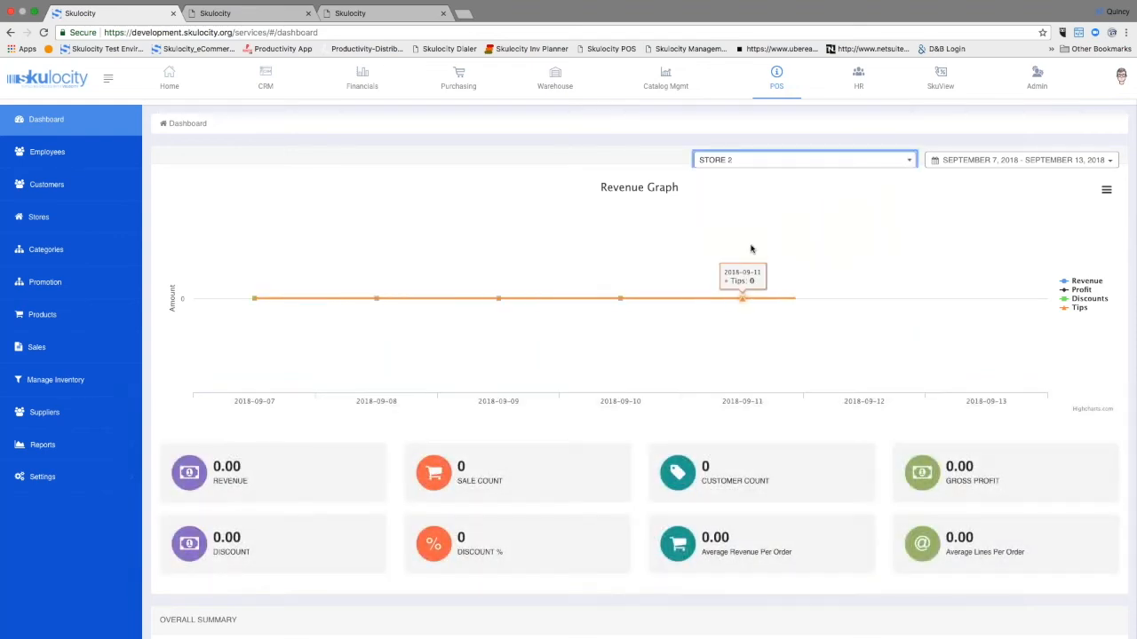
pyautogui.click(782, 164)
pyautogui.click(781, 216)
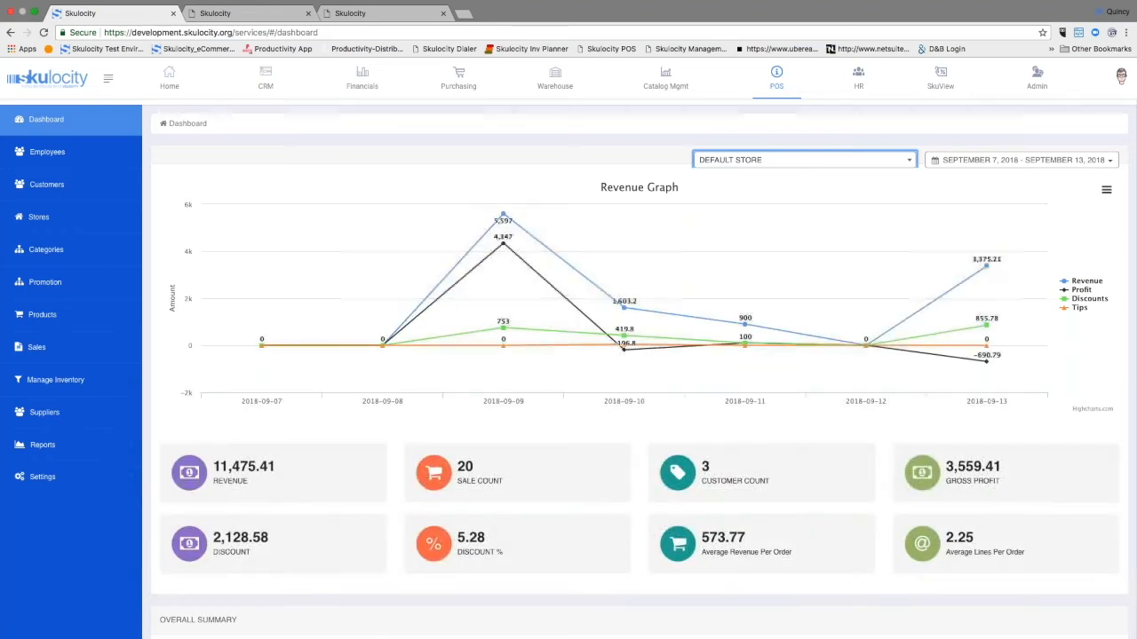
# Step: View the POS store list and the stock adjustments in inventory management
pyautogui.click(34, 218)
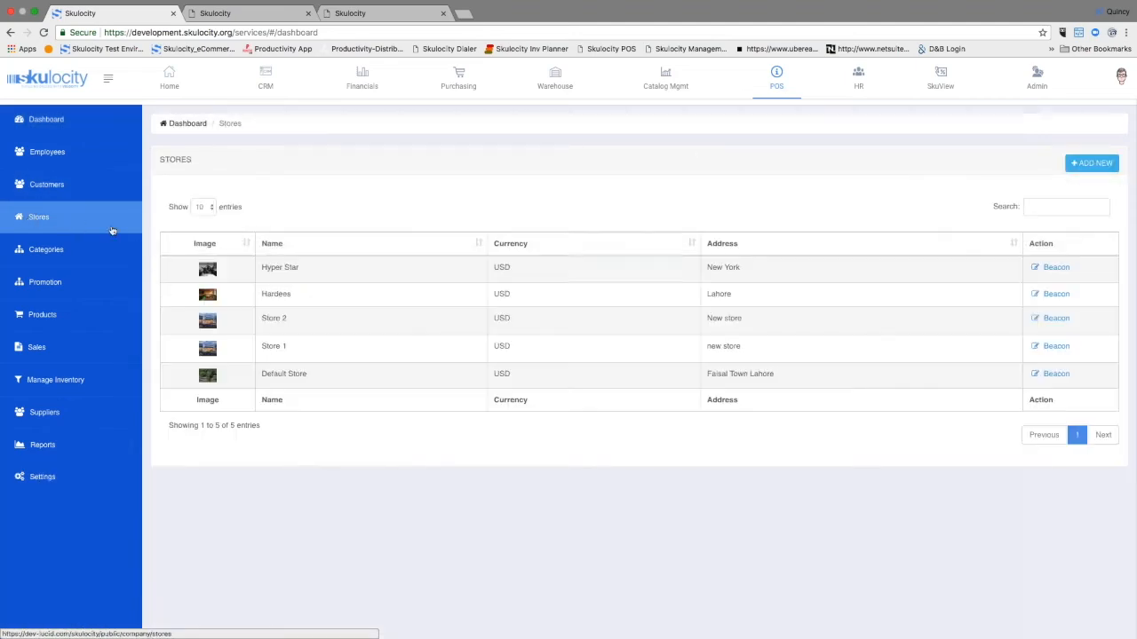
pyautogui.click(55, 379)
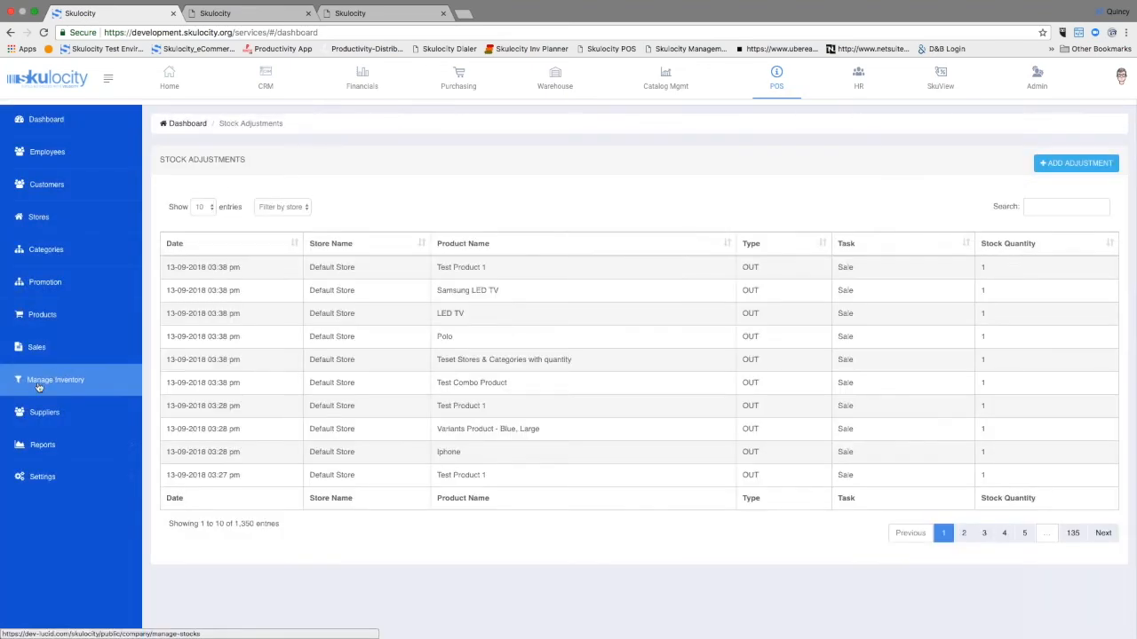
# Step: Open the POS sales list and view the invoice of the most recent sale
pyautogui.click(40, 351)
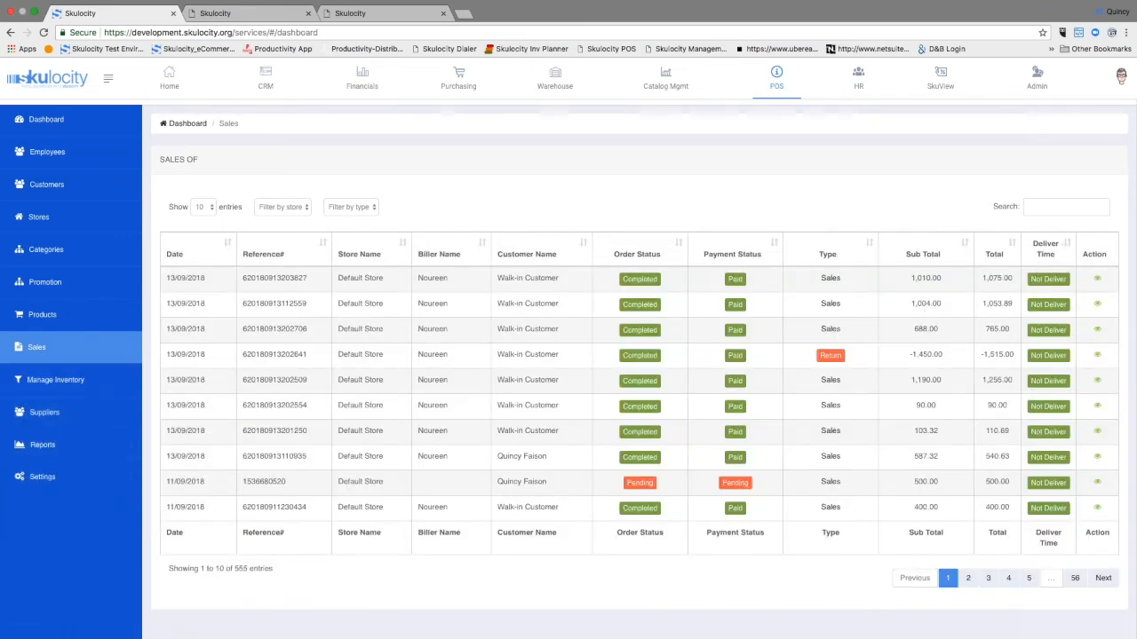
pyautogui.click(1098, 280)
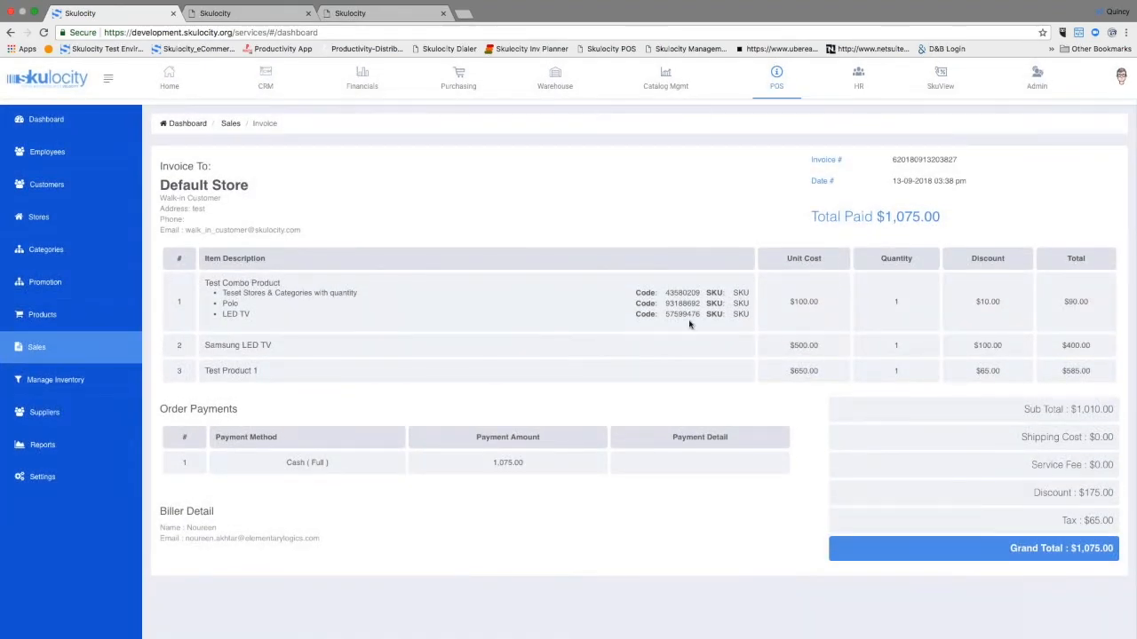
# Step: View the POS stocks, products, customers and staff reports
pyautogui.click(43, 447)
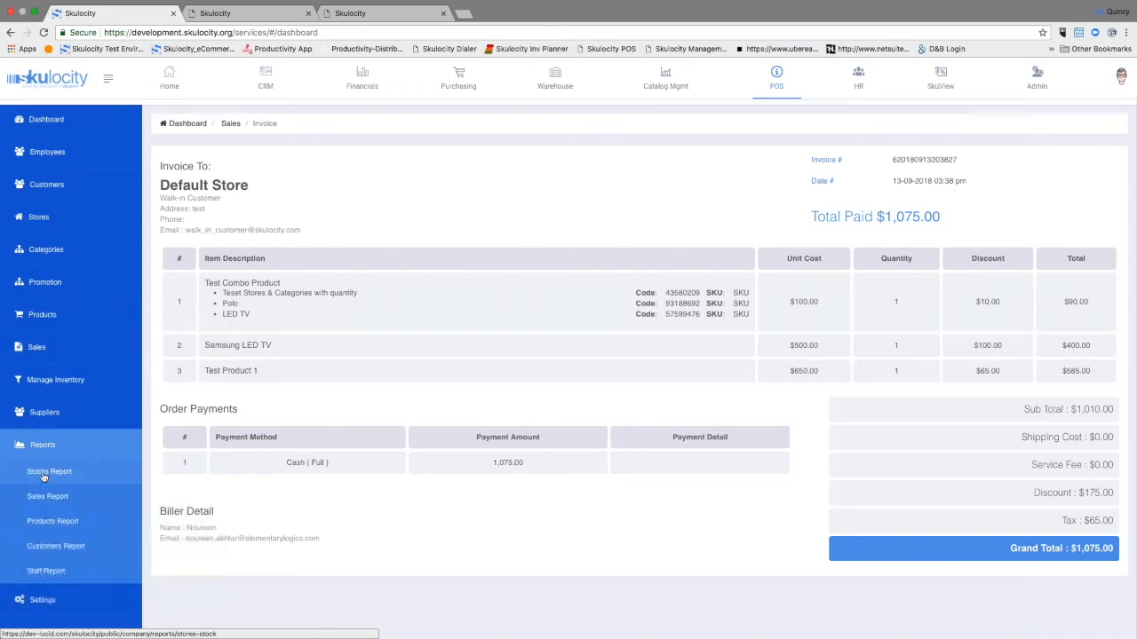
pyautogui.click(42, 473)
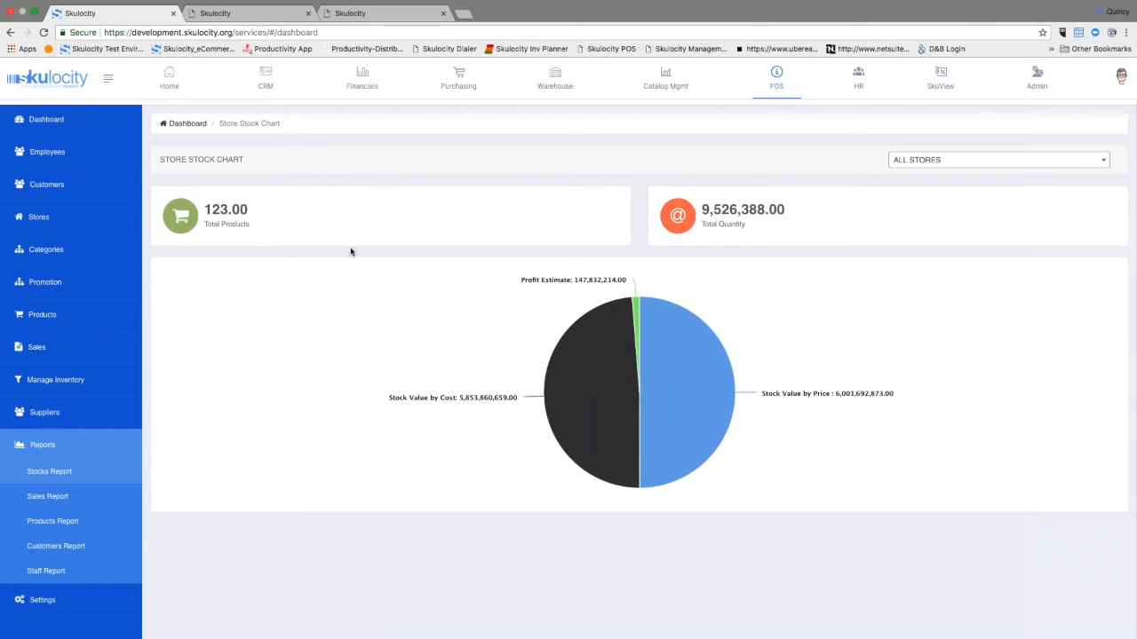
pyautogui.click(45, 499)
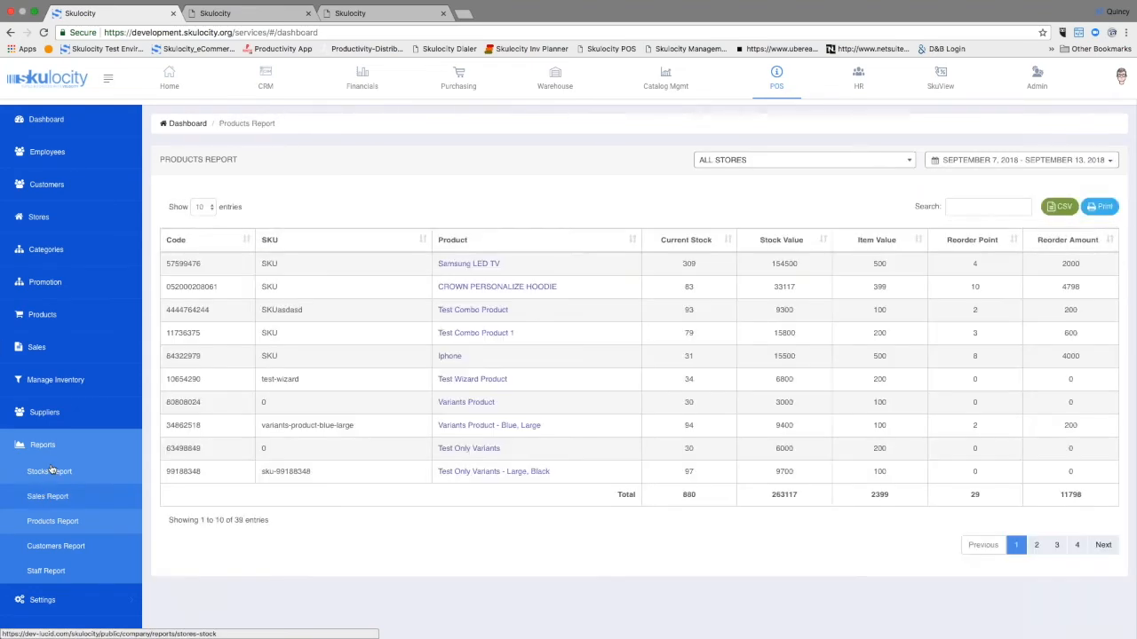
pyautogui.scroll(1, 53, 522)
pyautogui.scroll(-1, 52, 524)
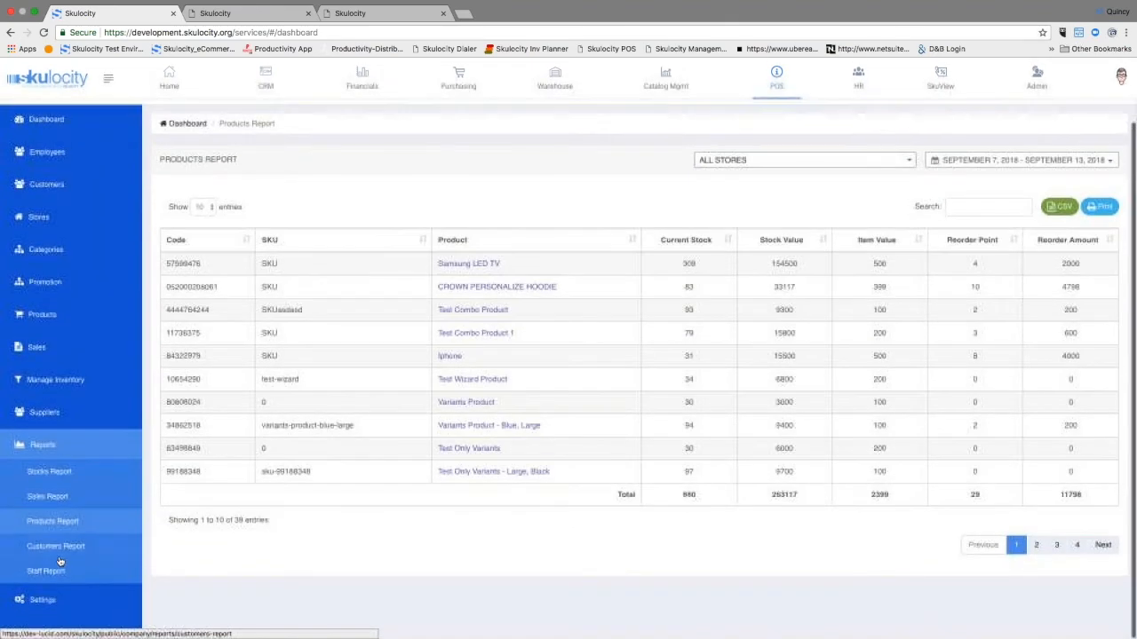
pyautogui.click(62, 548)
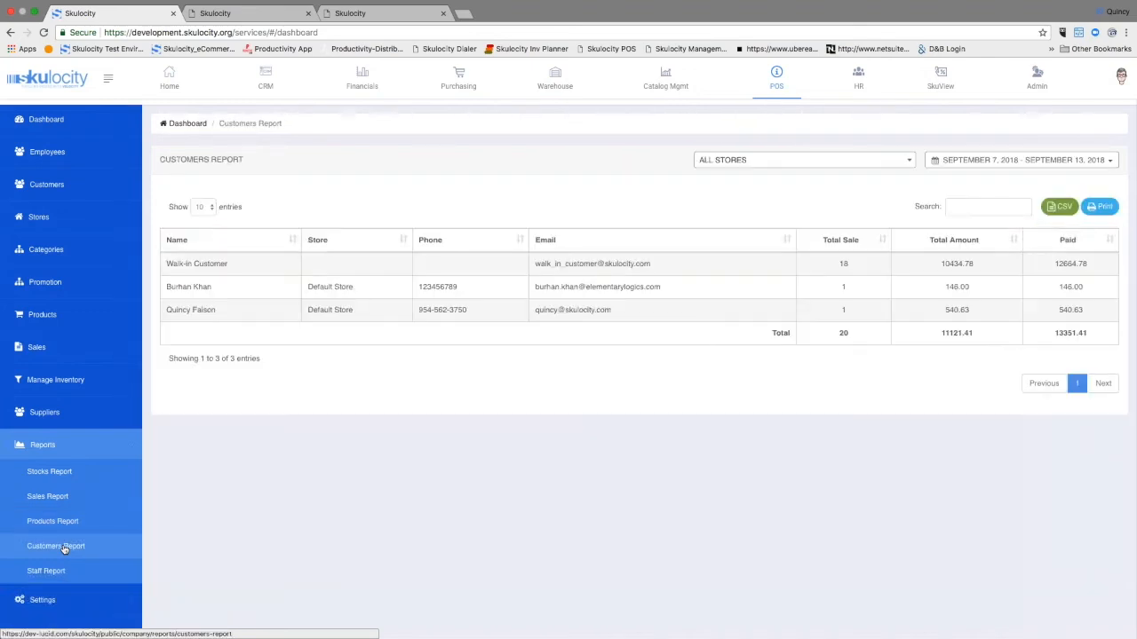
pyautogui.click(50, 571)
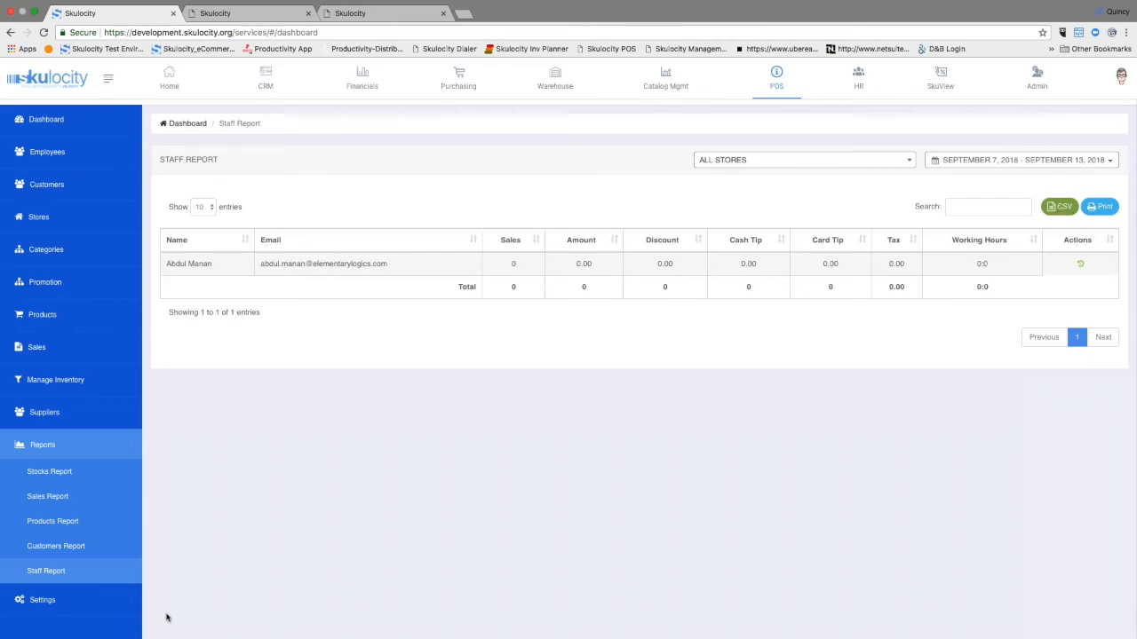
# Step: Expand the POS settings and view the list of user roles
pyautogui.click(44, 600)
pyautogui.scroll(-3, 53, 497)
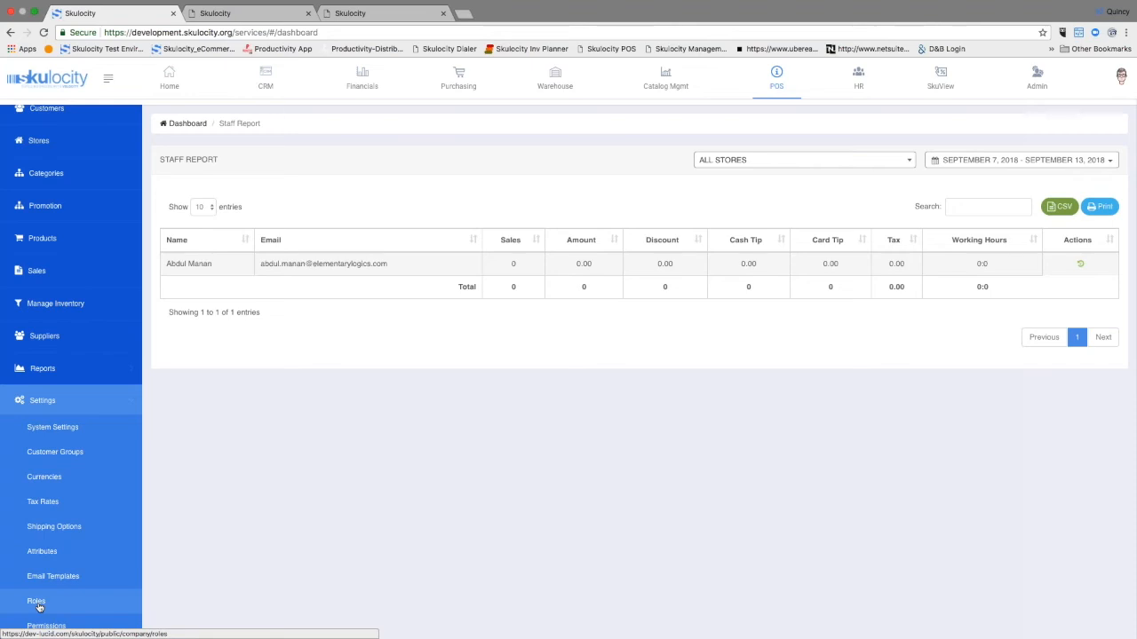
pyautogui.click(36, 603)
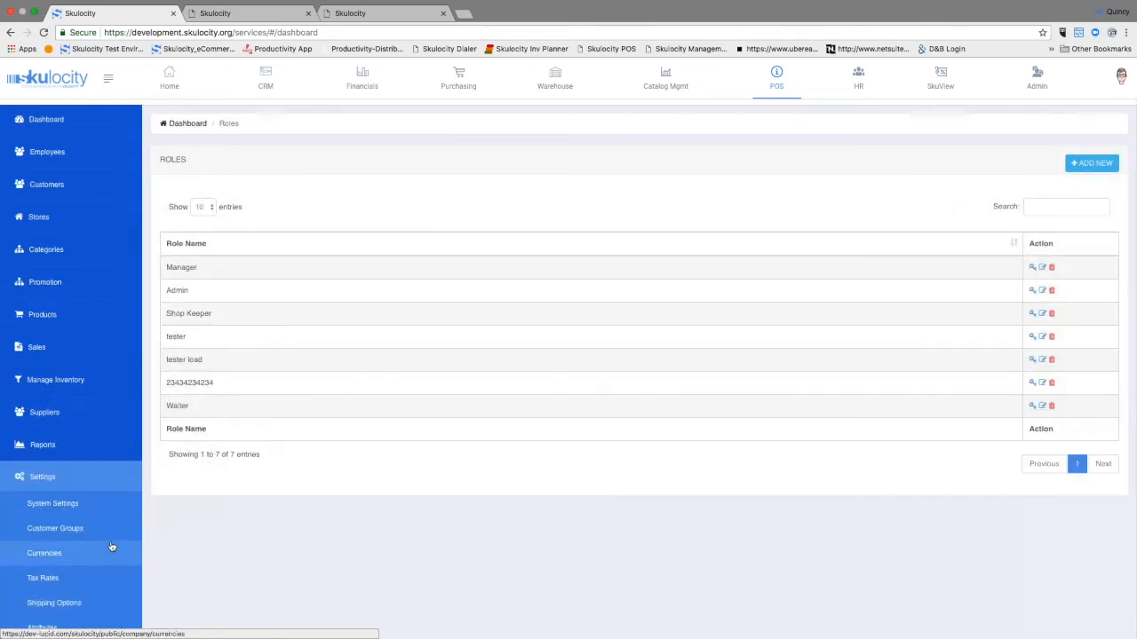
pyautogui.scroll(-1, 124, 535)
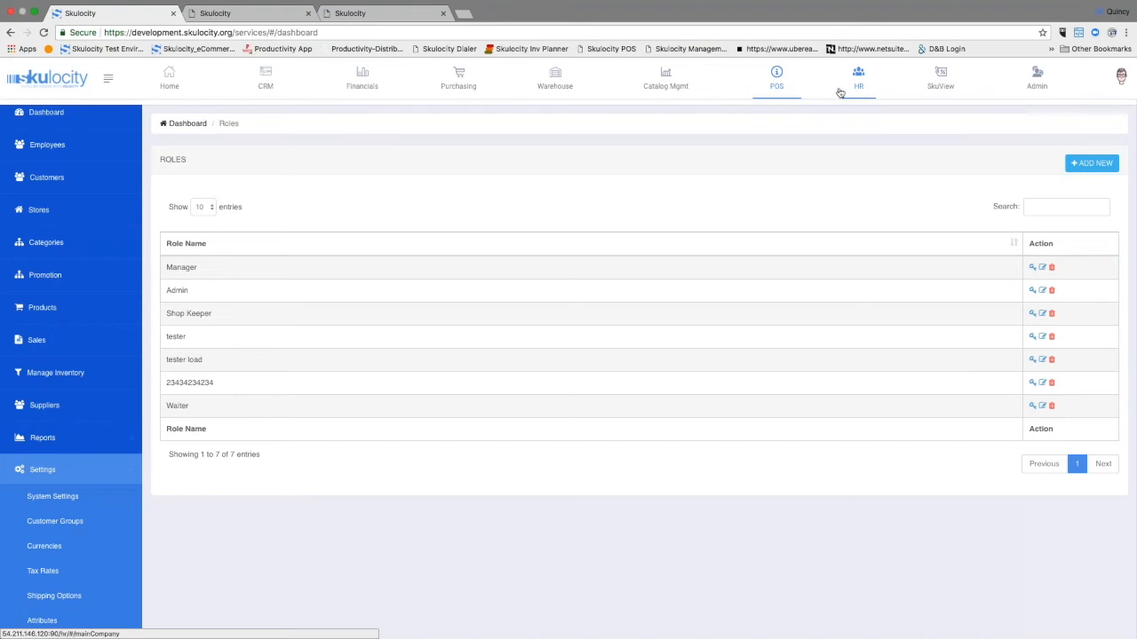
# Step: Open the SkuView module and view the charts in the Sample Designer Report
pyautogui.click(943, 87)
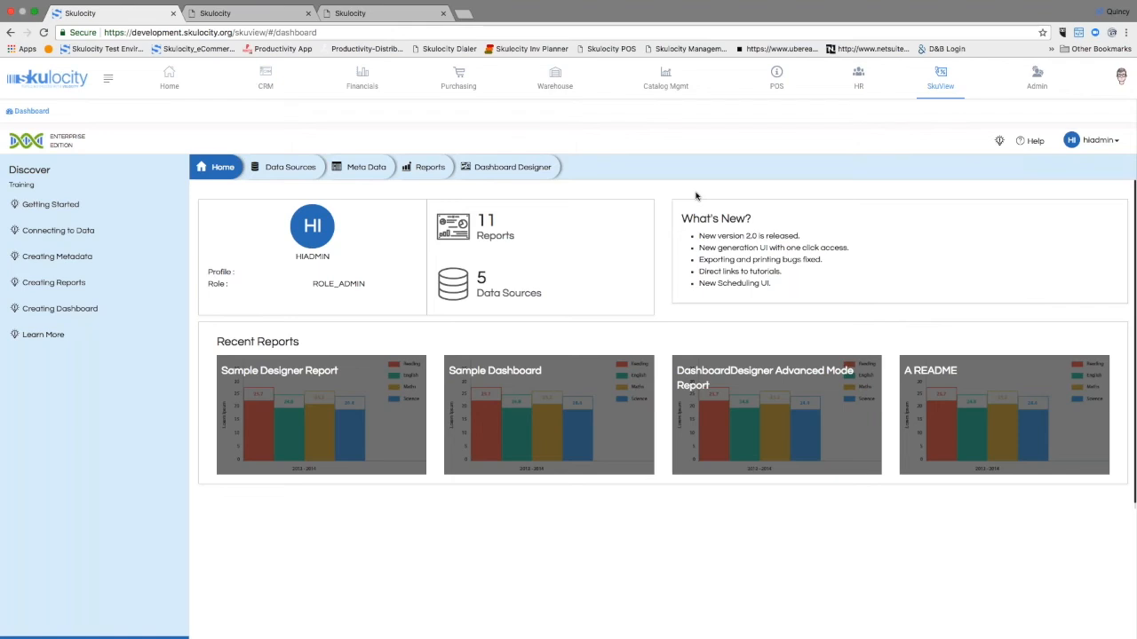
pyautogui.scroll(-2, 515, 266)
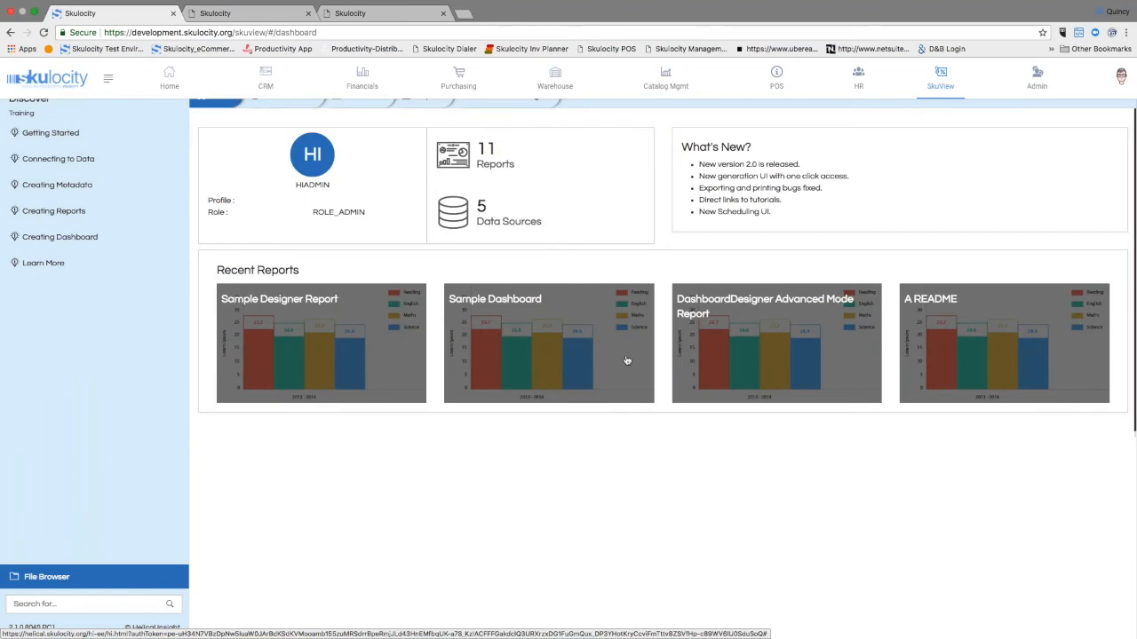
pyautogui.click(332, 343)
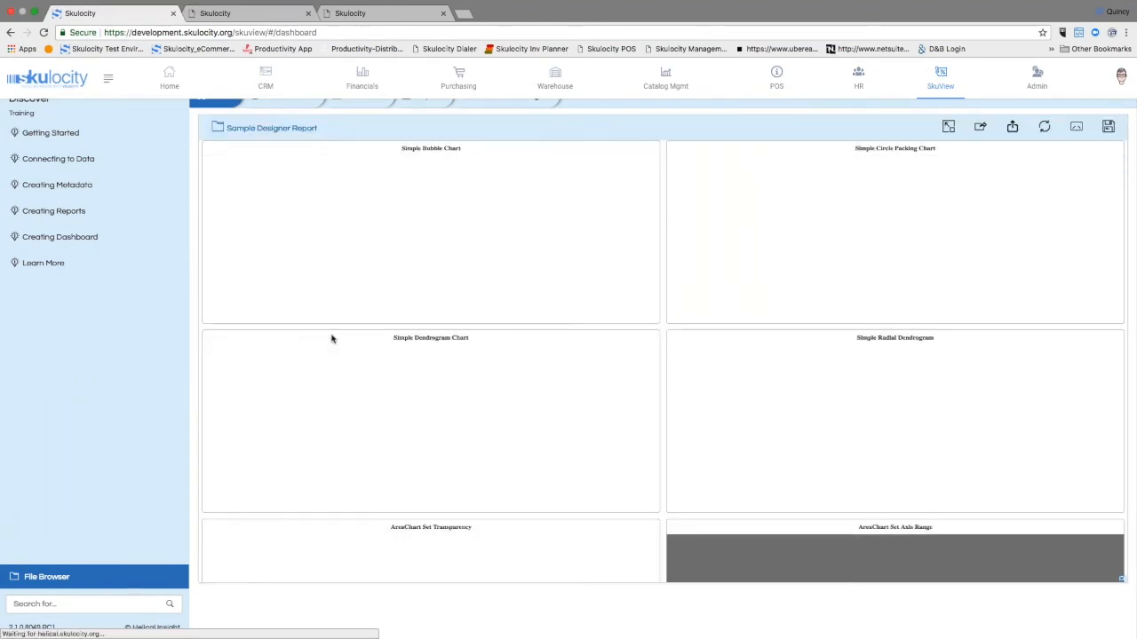
pyautogui.moveTo(479, 251)
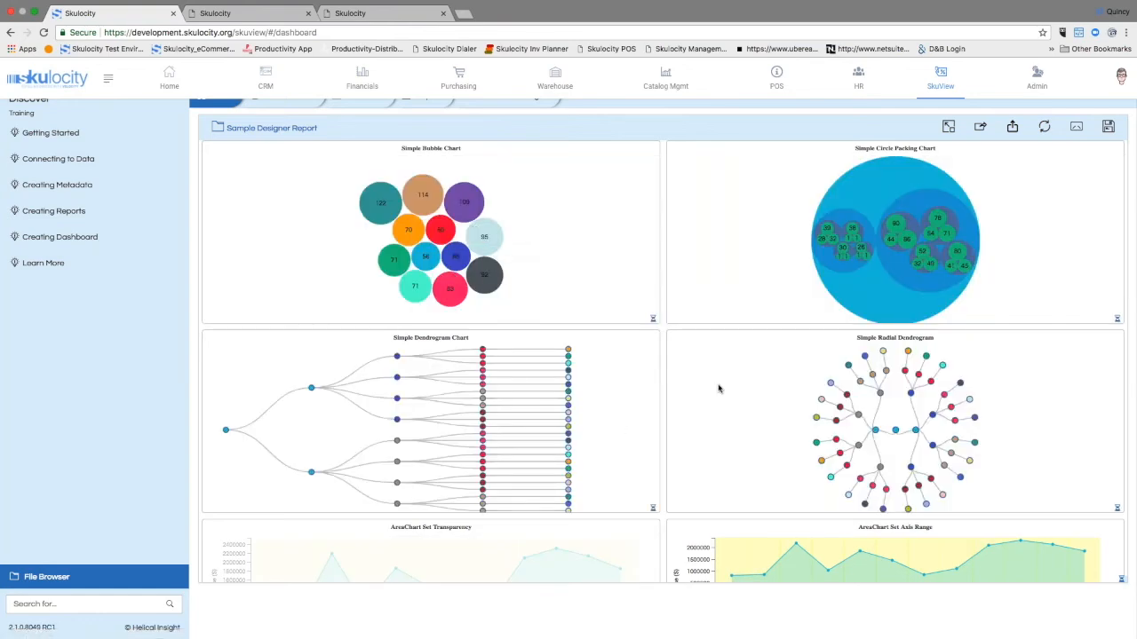
# Step: Open the Drill Down Dashboard and browse the HI Sample Reports folder to the Bubble Chart under Adhoc Advanced Charts
pyautogui.click(71, 600)
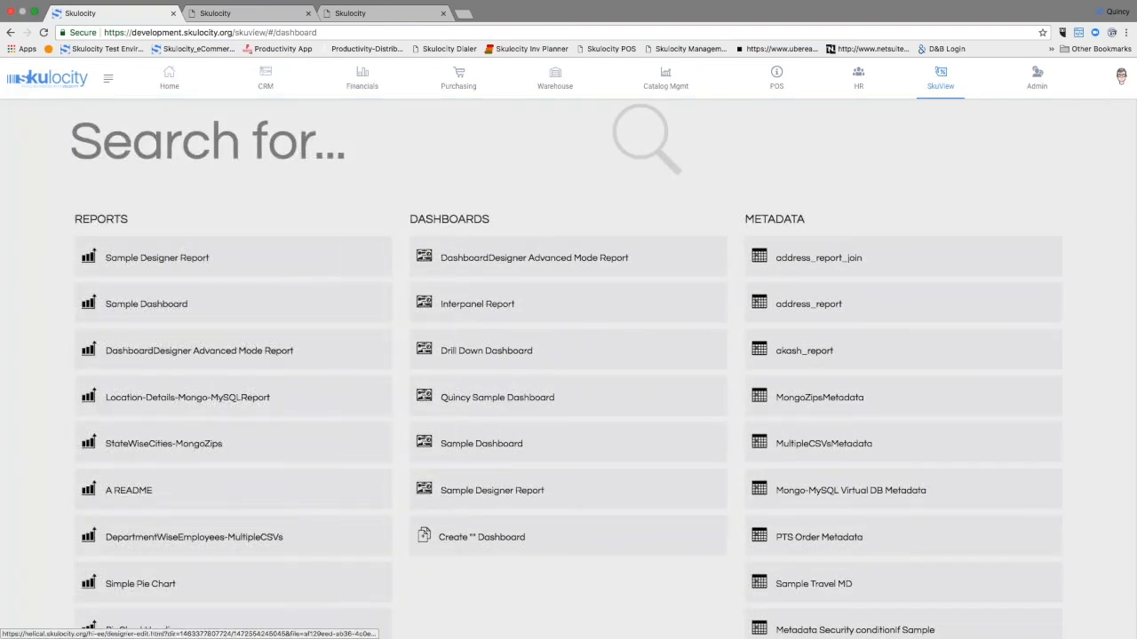
pyautogui.click(466, 359)
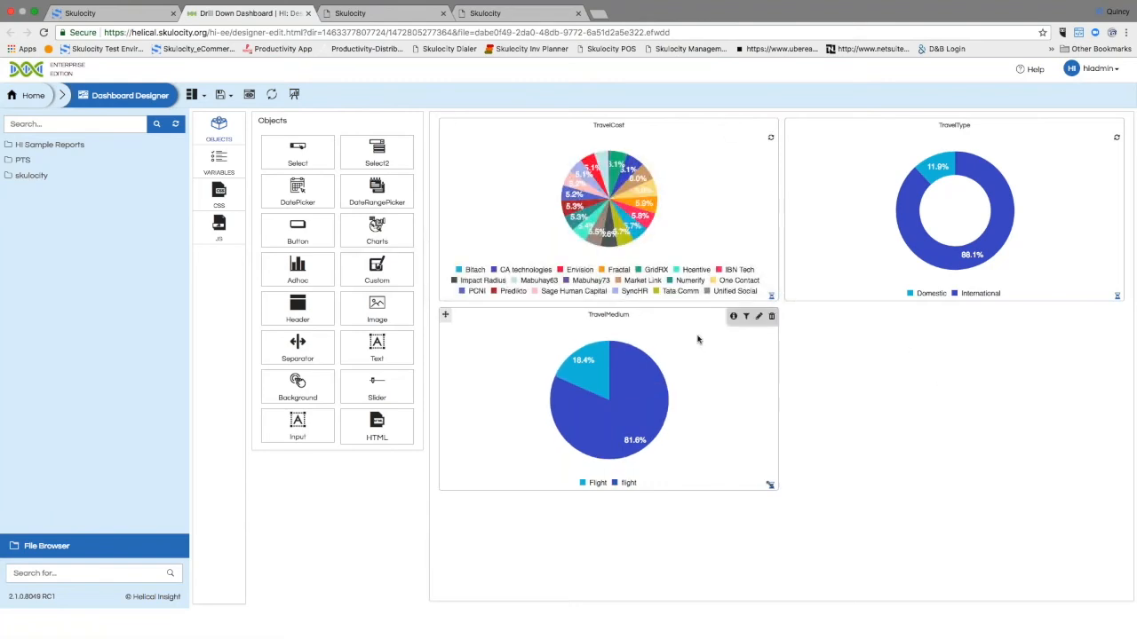
pyautogui.click(29, 148)
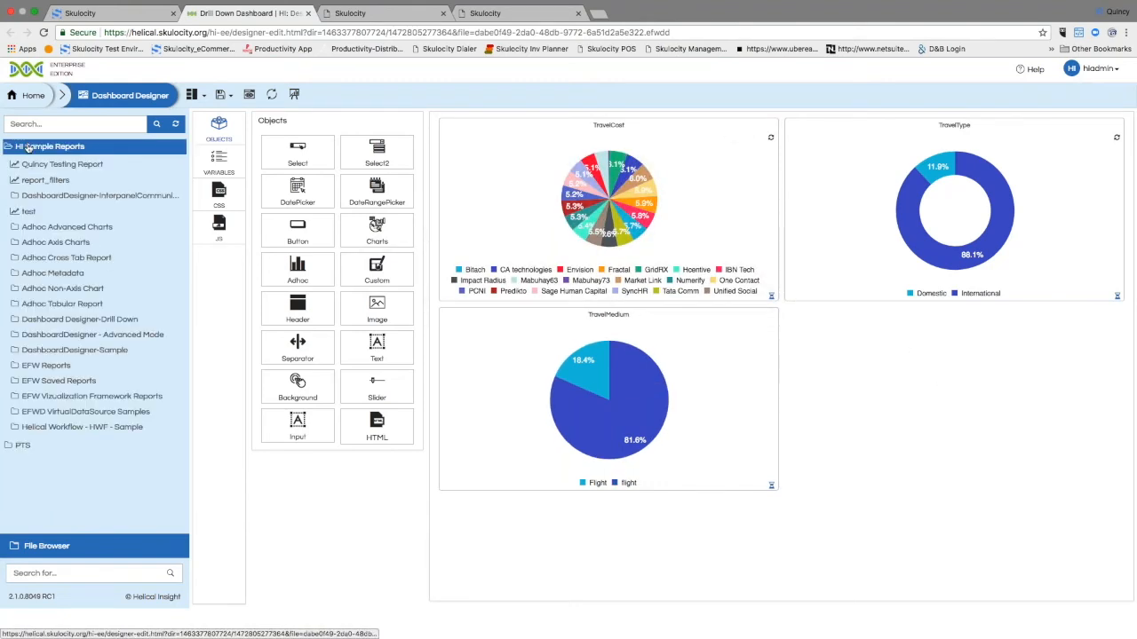
pyautogui.click(25, 229)
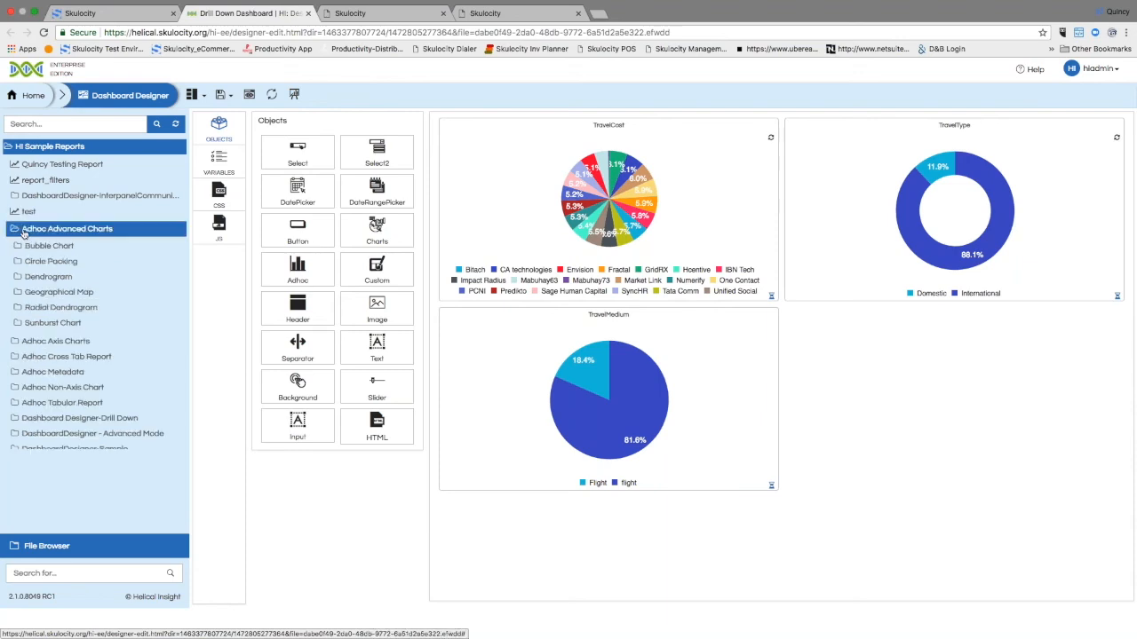
pyautogui.click(31, 249)
pyautogui.moveTo(32, 267); pyautogui.dragTo(964, 401)
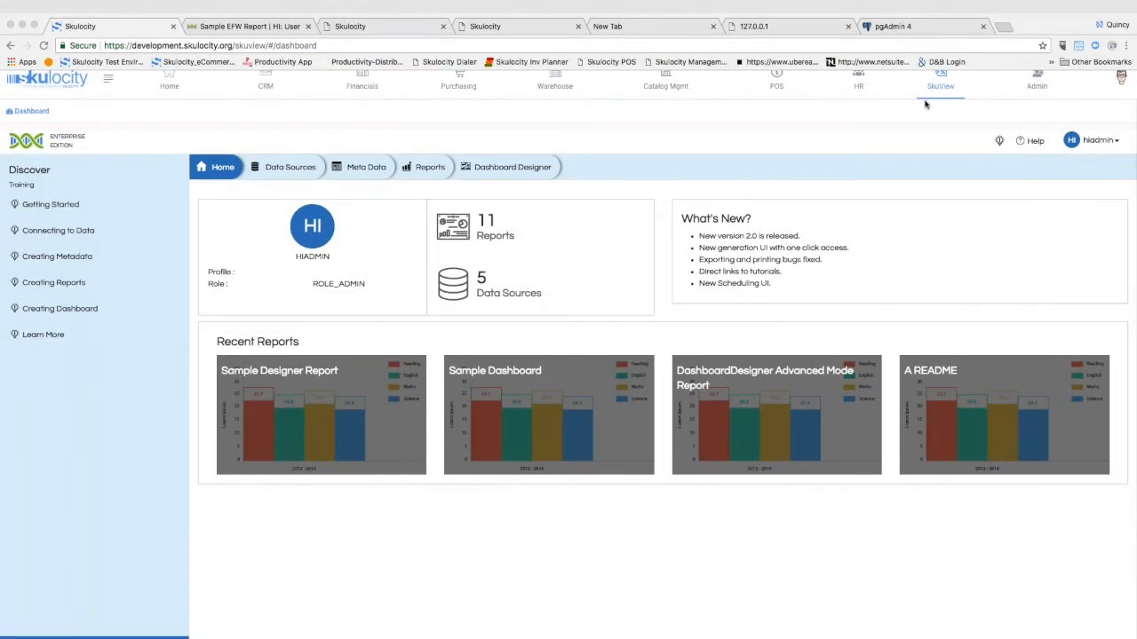
# Step: View the connection settings of the skulocity managed data source in SkuView
pyautogui.click(286, 174)
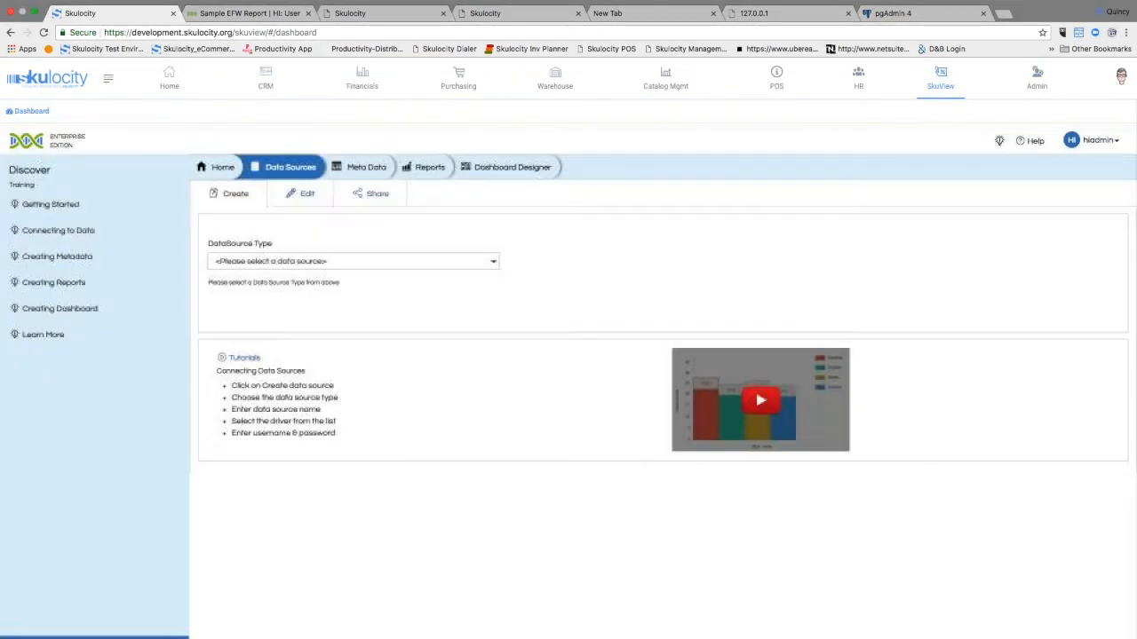
pyautogui.click(293, 206)
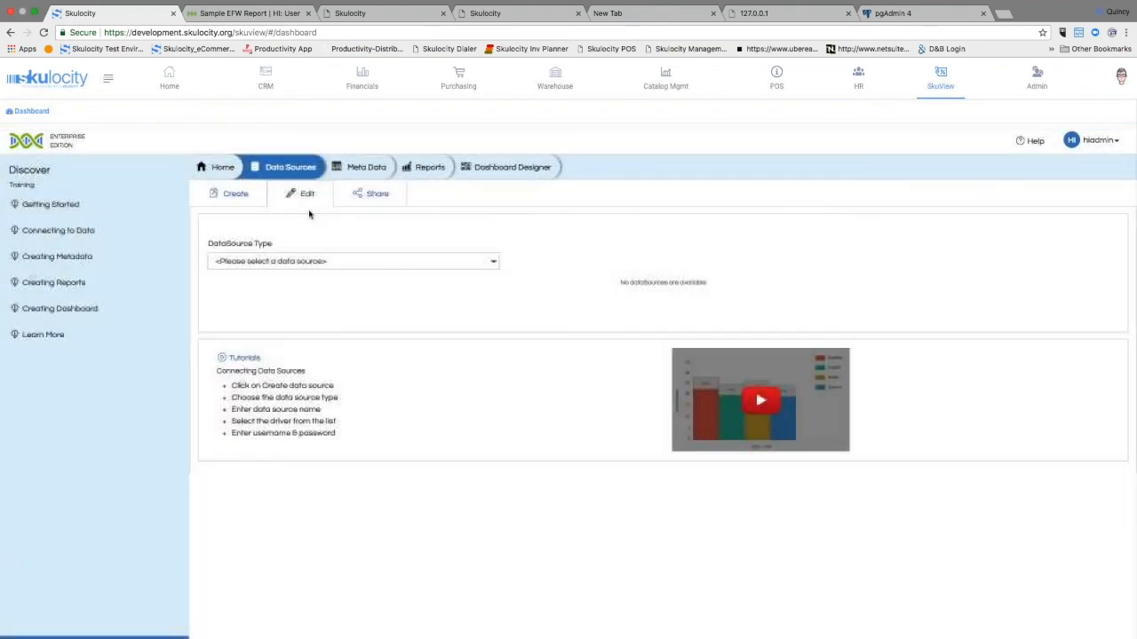
pyautogui.click(298, 262)
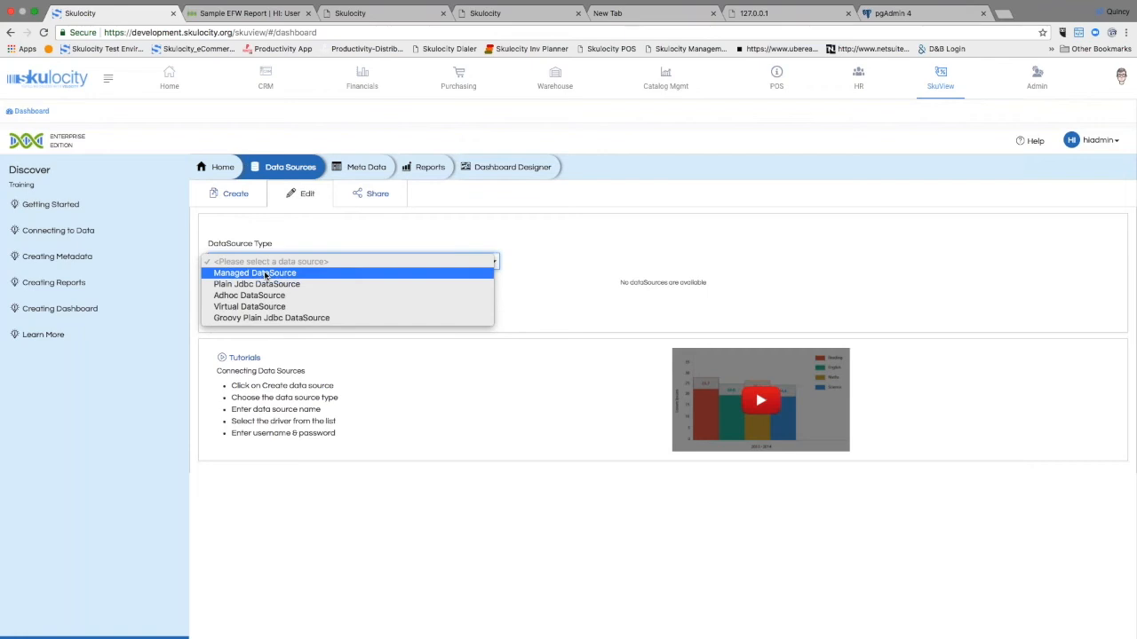
pyautogui.click(265, 275)
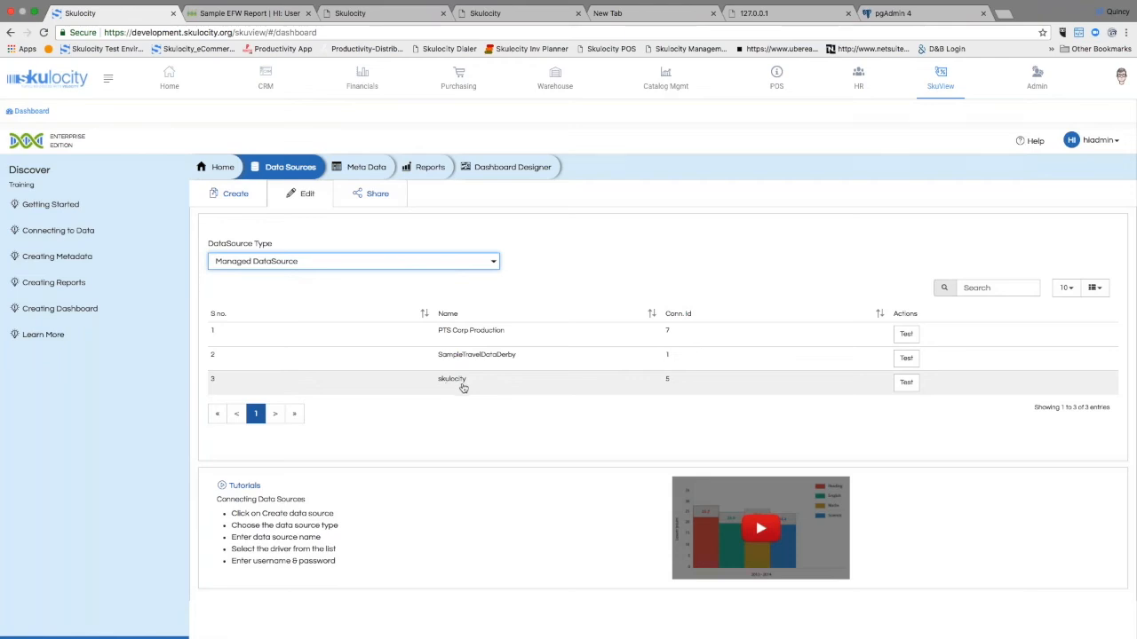
pyautogui.click(497, 389)
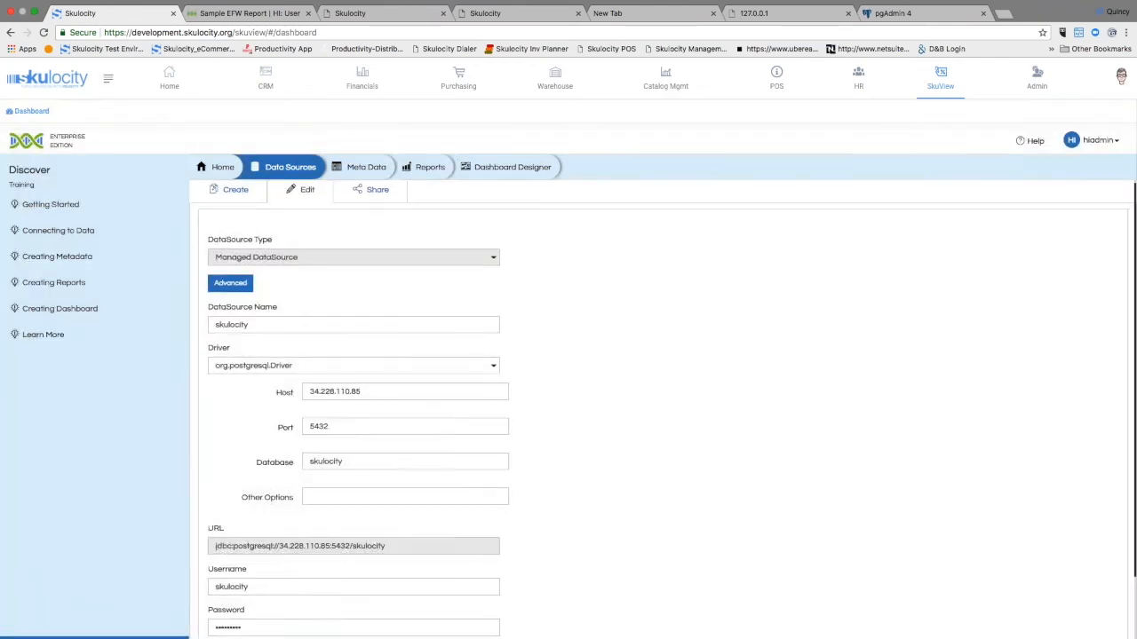
pyautogui.scroll(-3, 355, 319)
pyautogui.scroll(3, 348, 346)
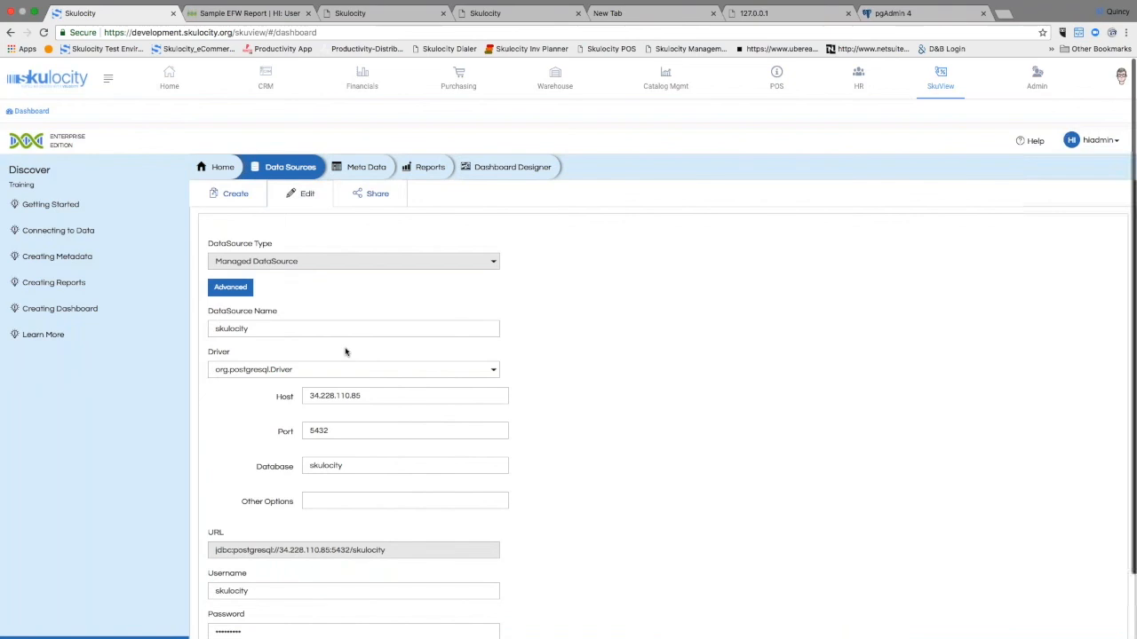
# Step: Leave the data source's settings, list the managed data sources for editing again and test the skulocity connection
pyautogui.click(282, 167)
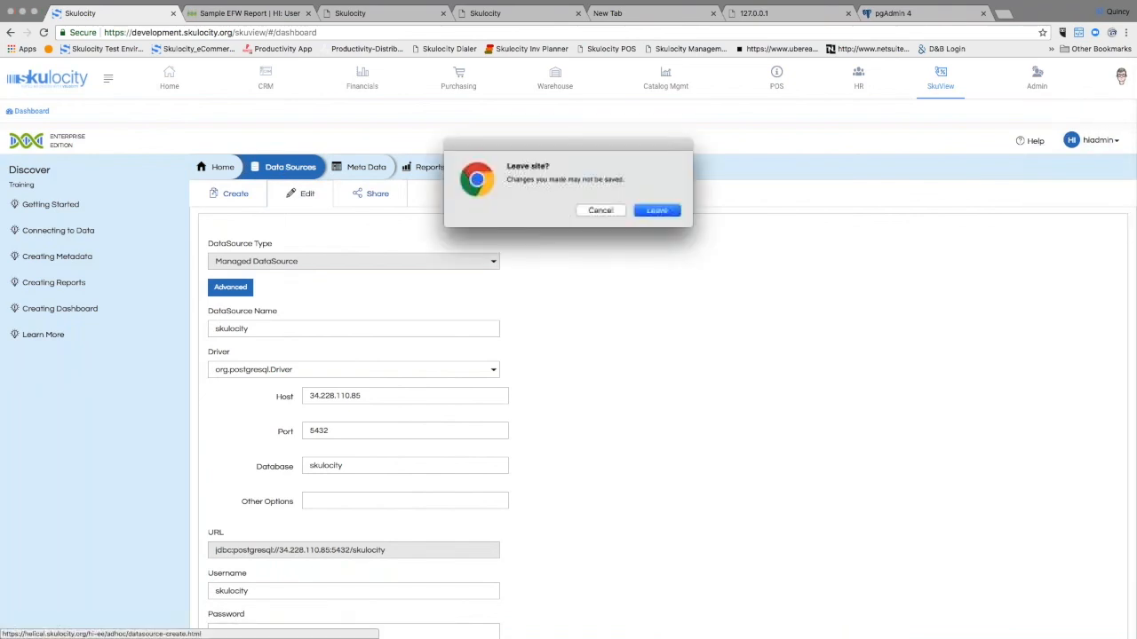
pyautogui.click(657, 210)
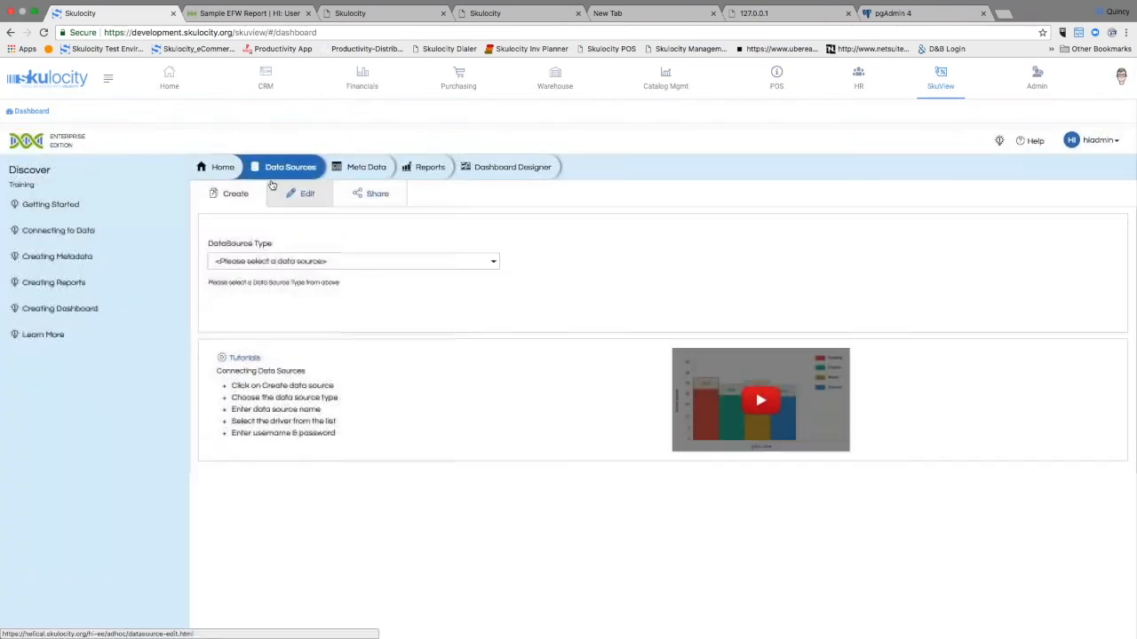
pyautogui.click(295, 196)
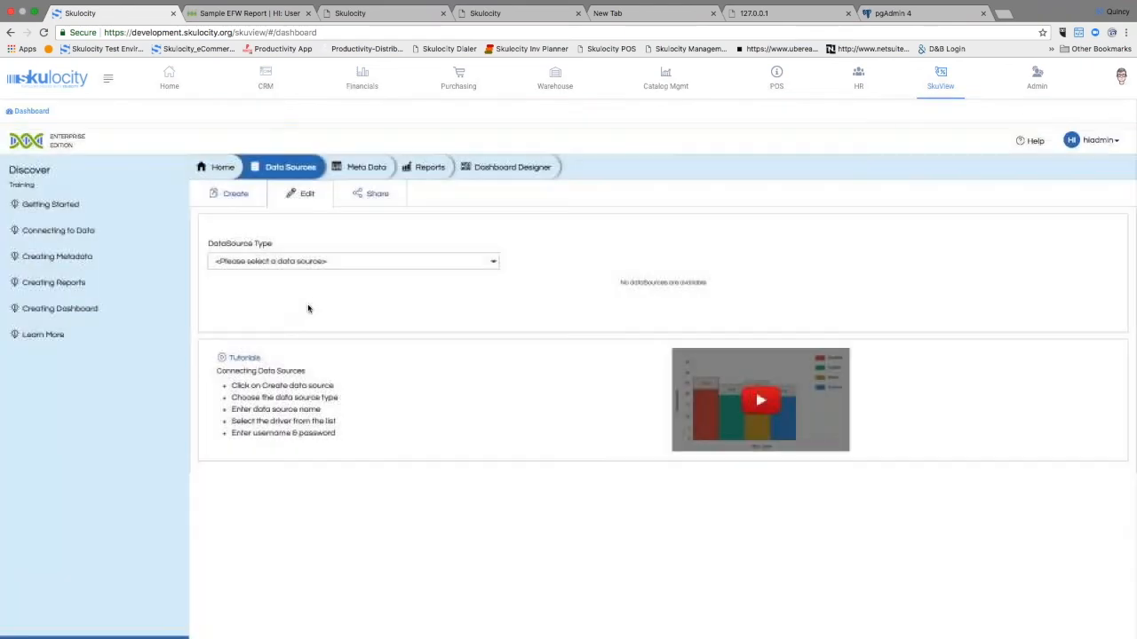
pyautogui.click(307, 261)
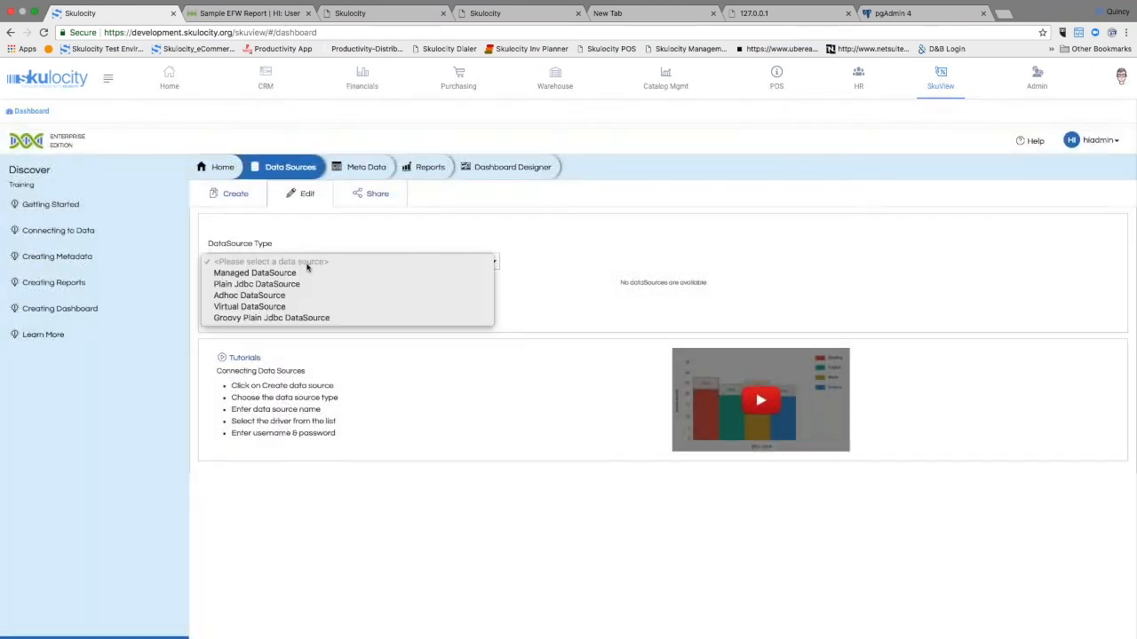
pyautogui.click(302, 276)
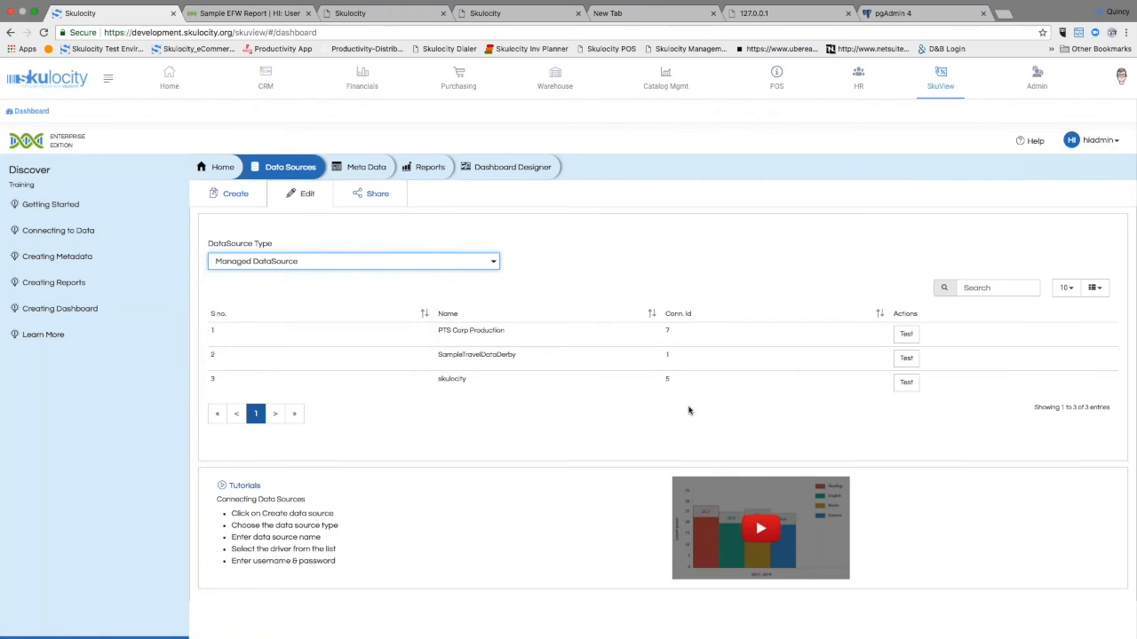
pyautogui.click(906, 382)
pyautogui.scroll(-2, 835, 385)
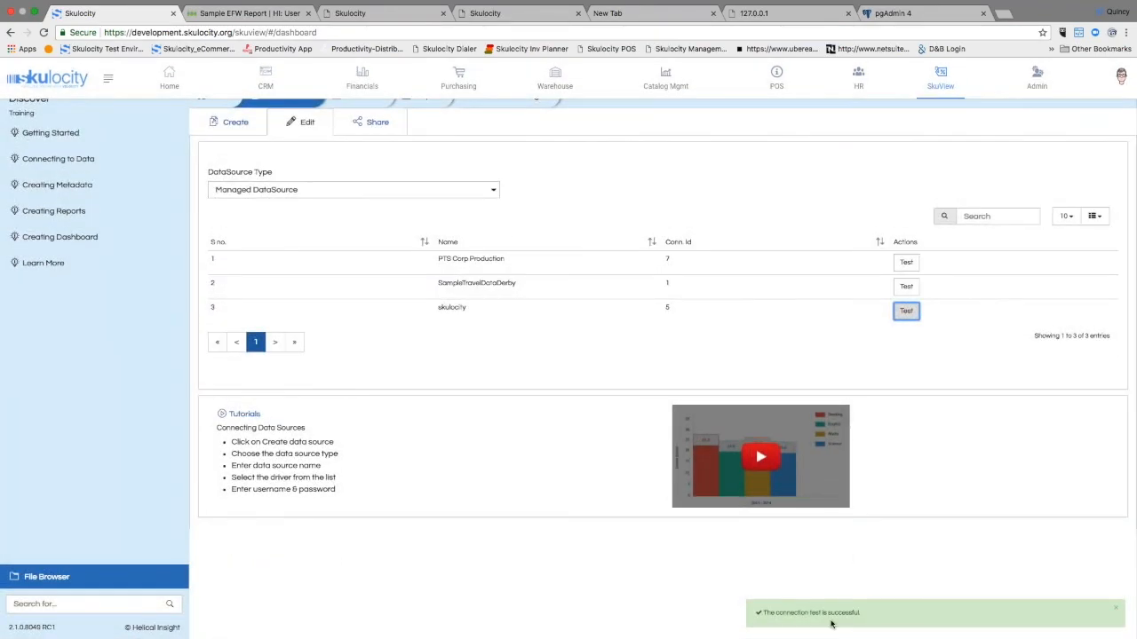
pyautogui.scroll(2, 558, 373)
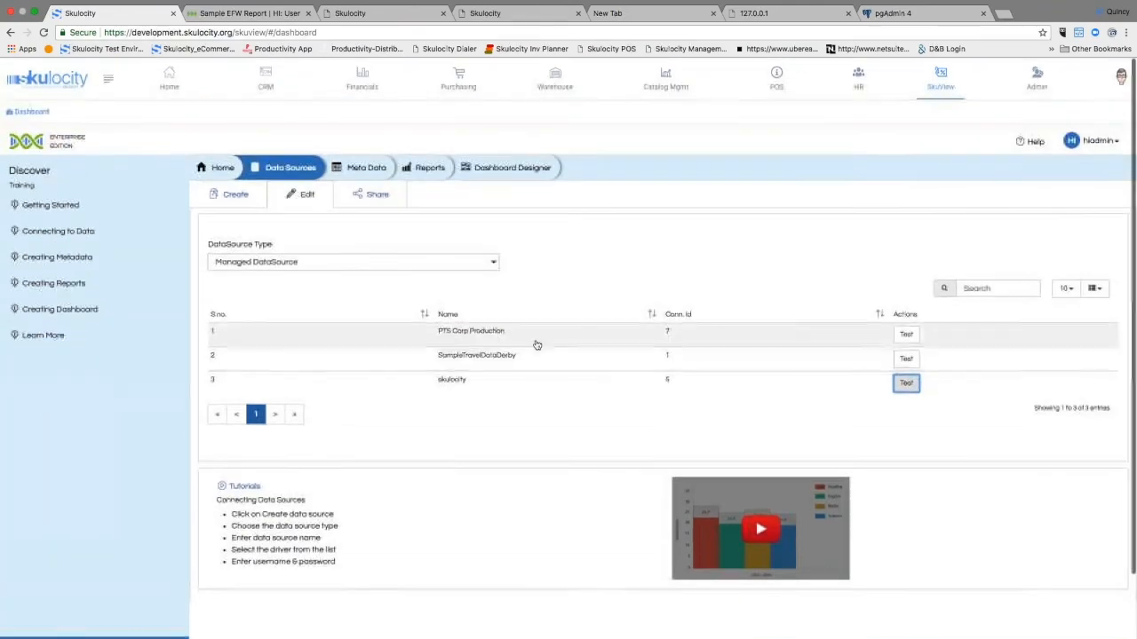
# Step: Start creating metadata from the skulocity managed data source, using the skulocity catalog and the public schema
pyautogui.click(355, 172)
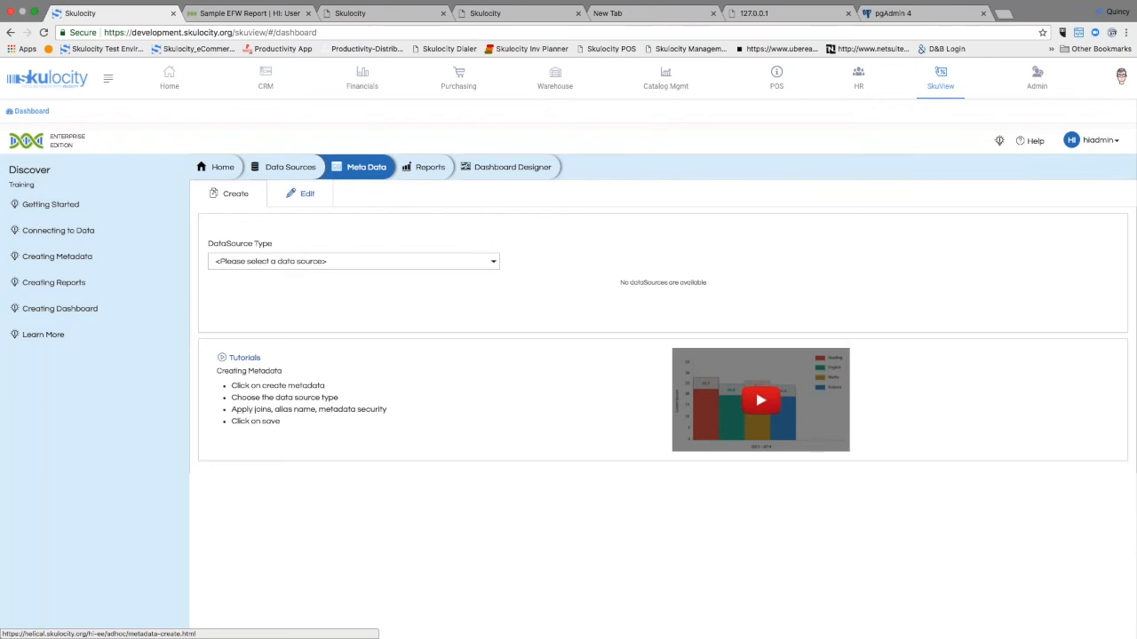
pyautogui.click(393, 260)
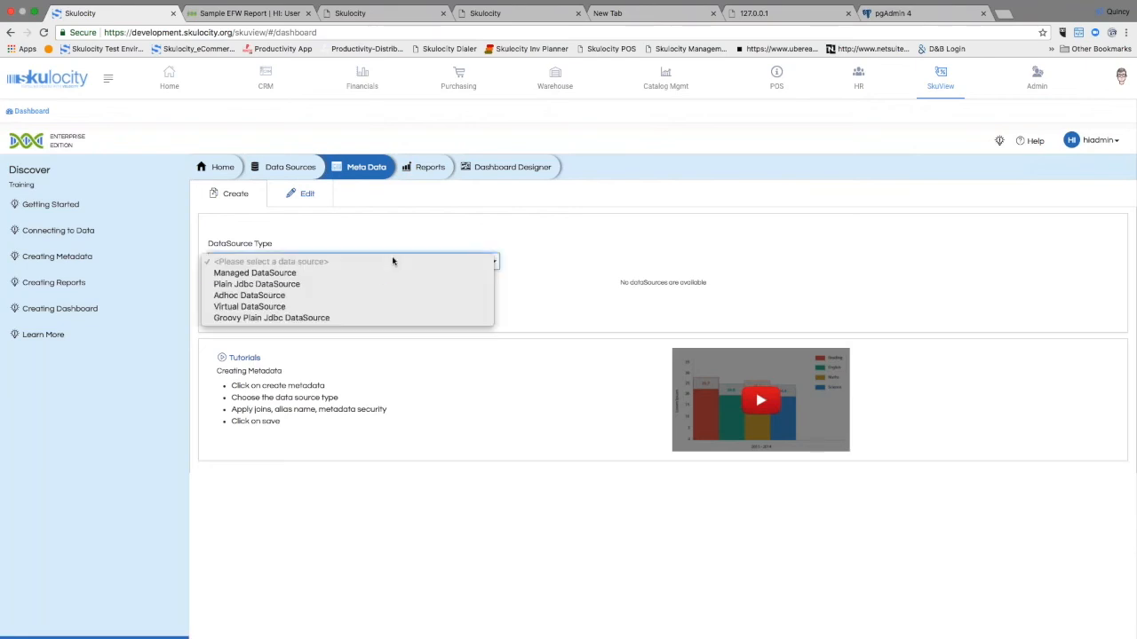
pyautogui.click(377, 272)
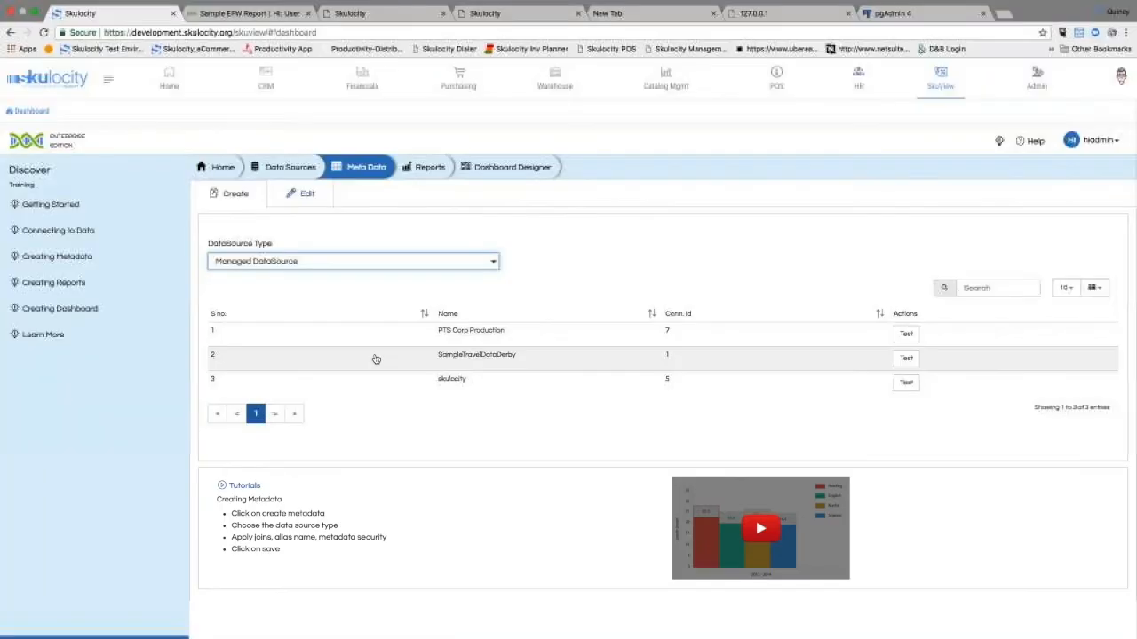
pyautogui.click(343, 384)
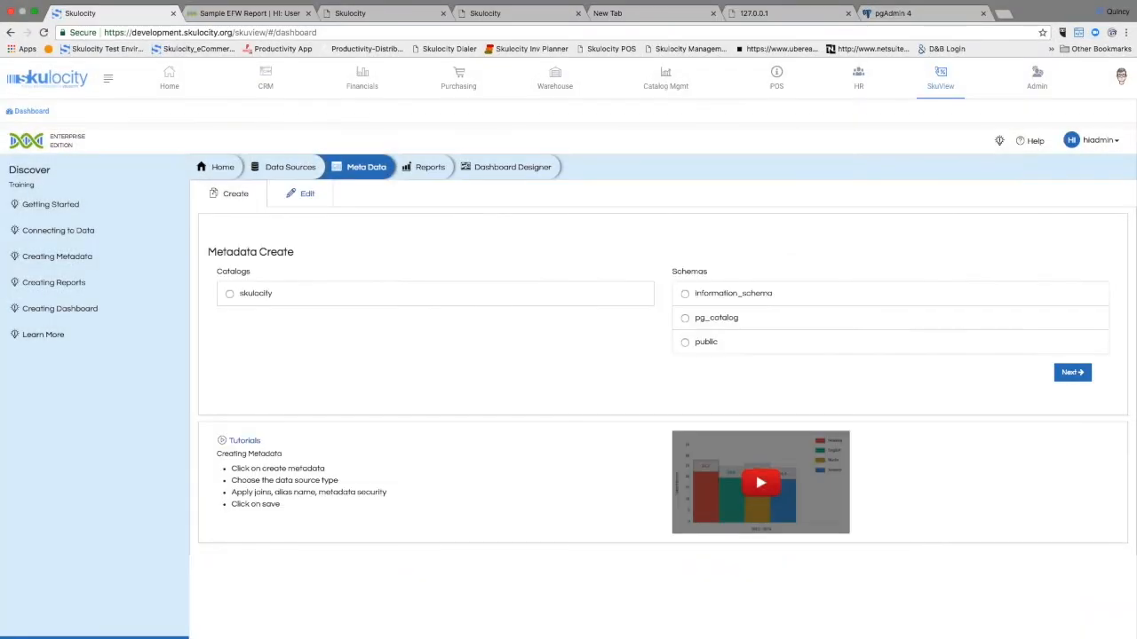
pyautogui.click(230, 294)
pyautogui.click(684, 342)
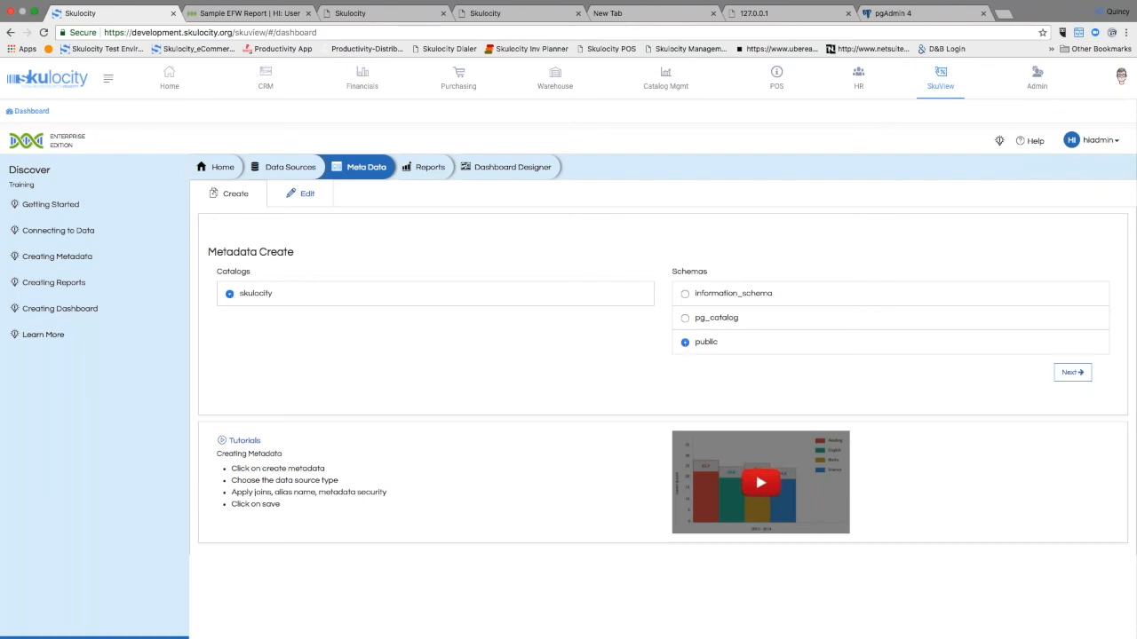
pyautogui.click(1072, 372)
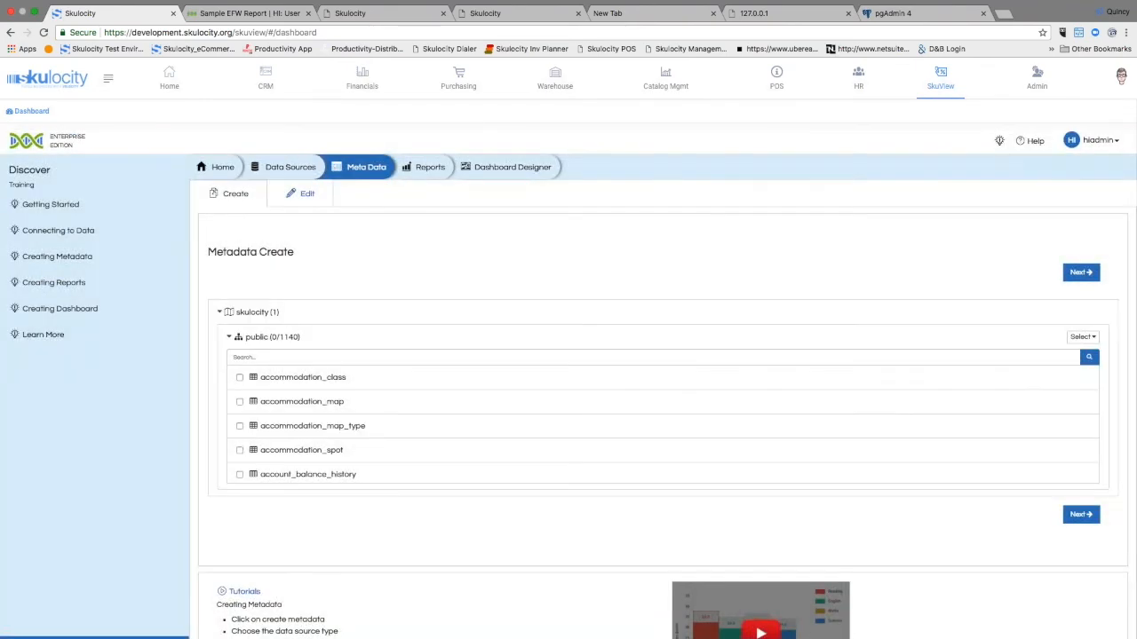
# Step: Filter the tables of the public schema by the search term Order
pyautogui.scroll(-10, 648, 326)
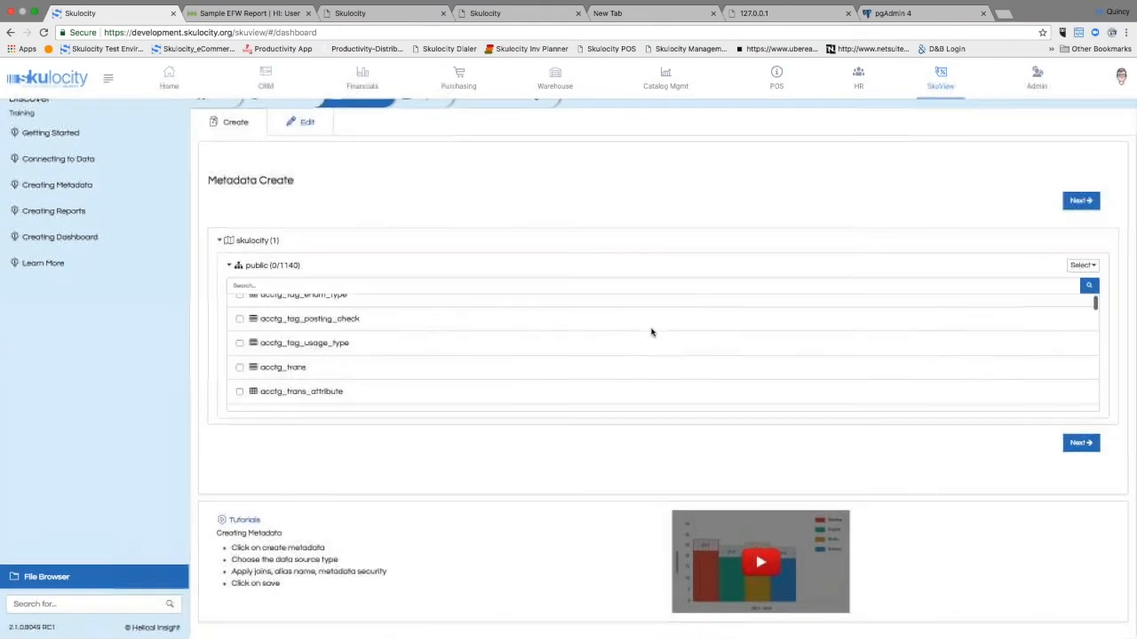
pyautogui.scroll(-10, 651, 333)
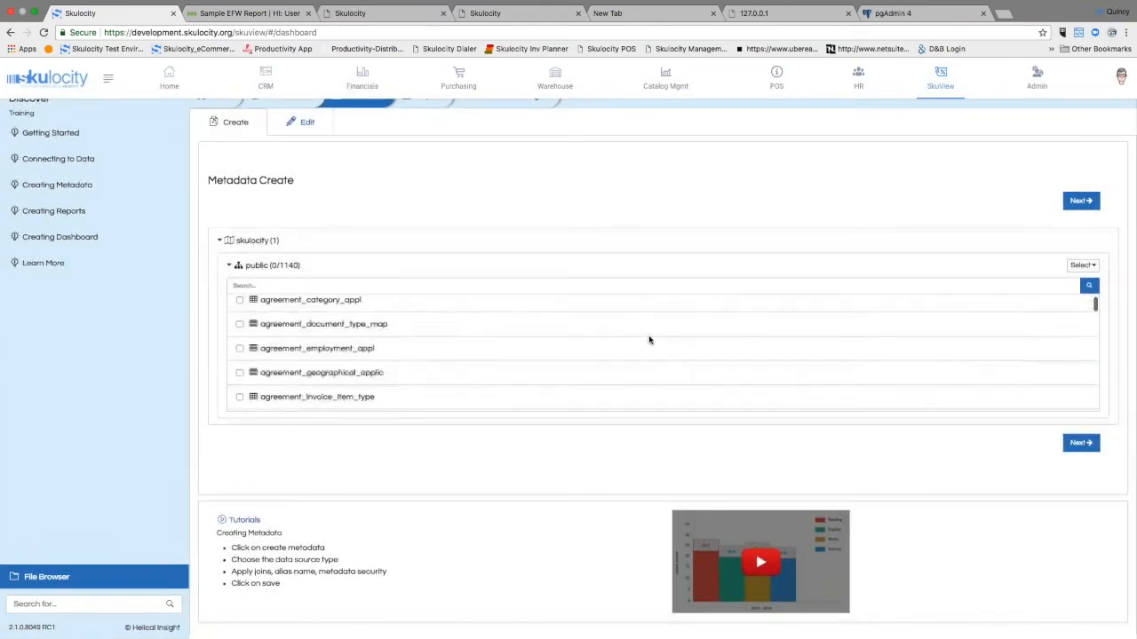
pyautogui.scroll(-10, 649, 339)
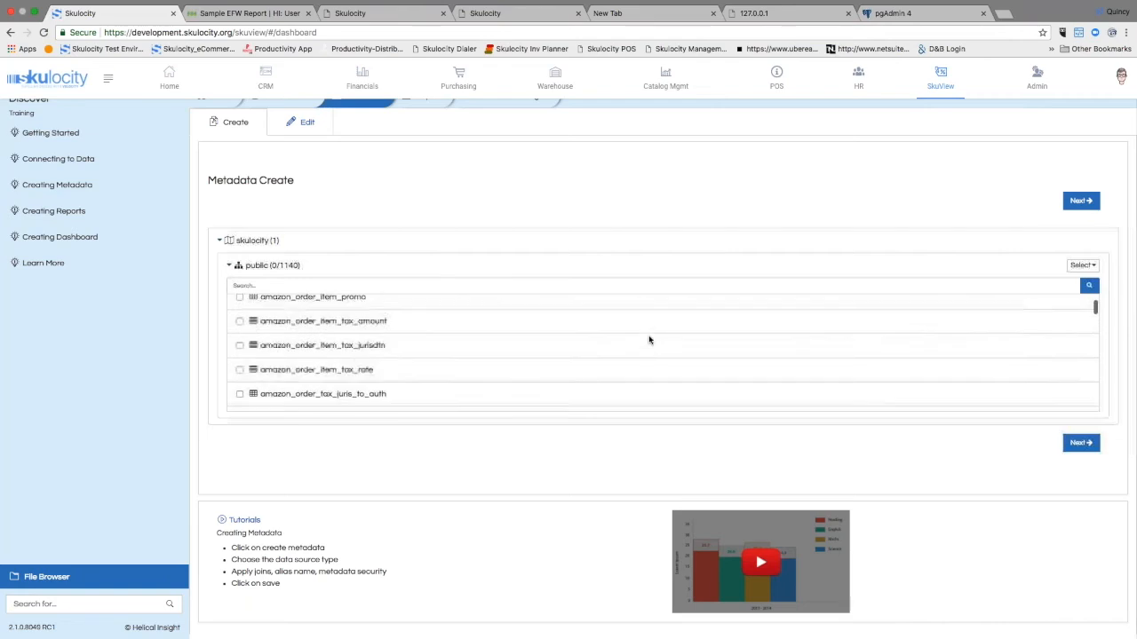
pyautogui.scroll(20, 648, 339)
pyautogui.click(586, 286)
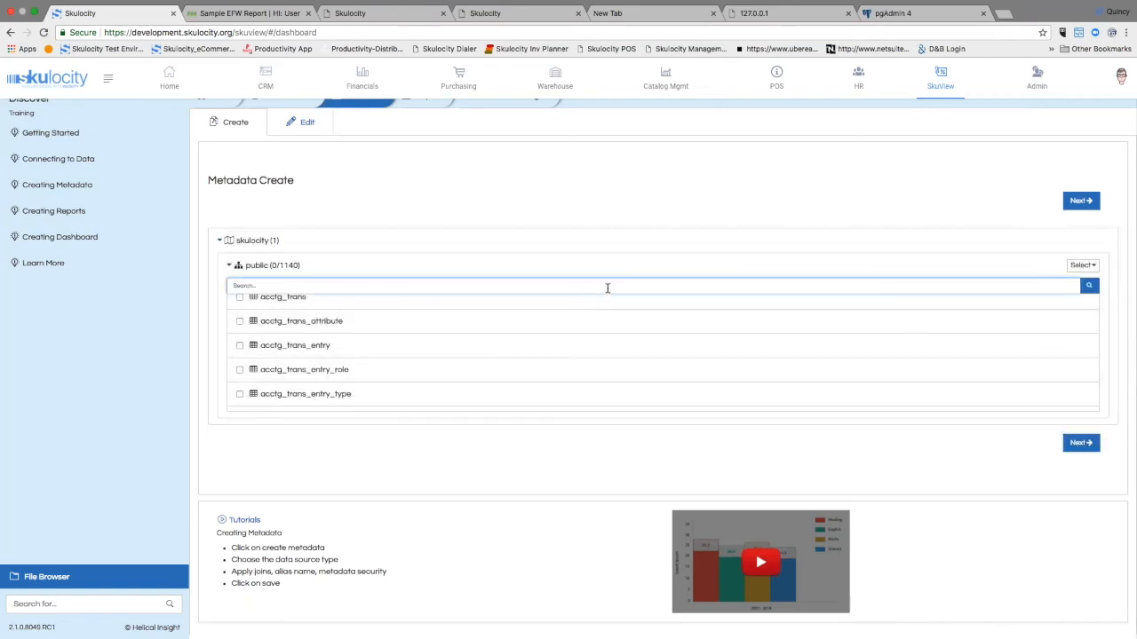
pyautogui.write('Orders')
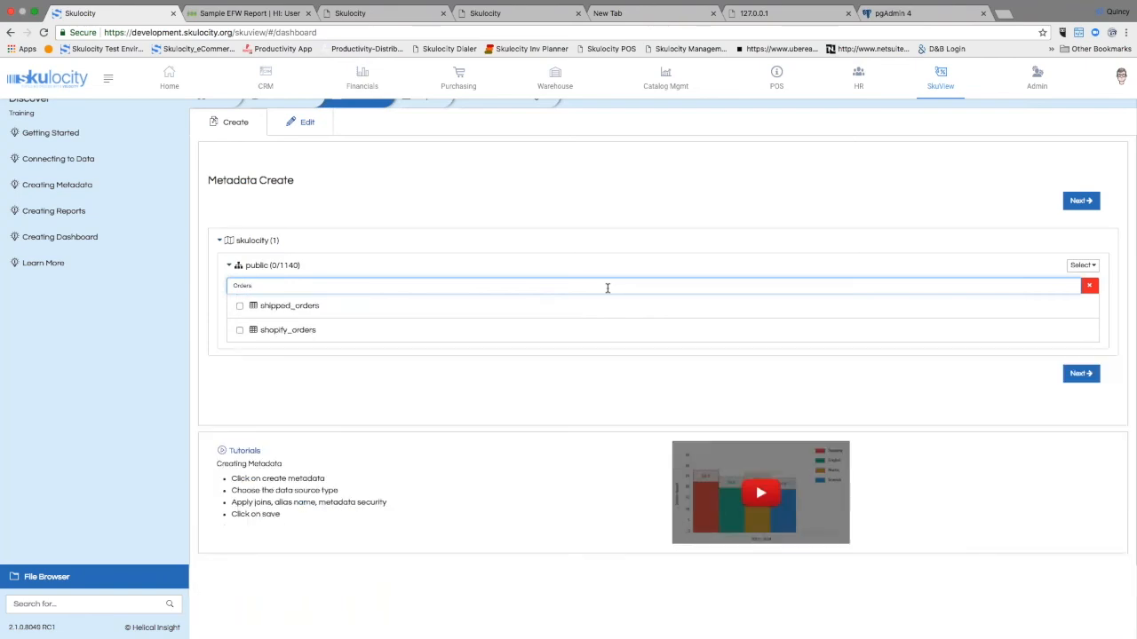
pyautogui.press('BackSpace')
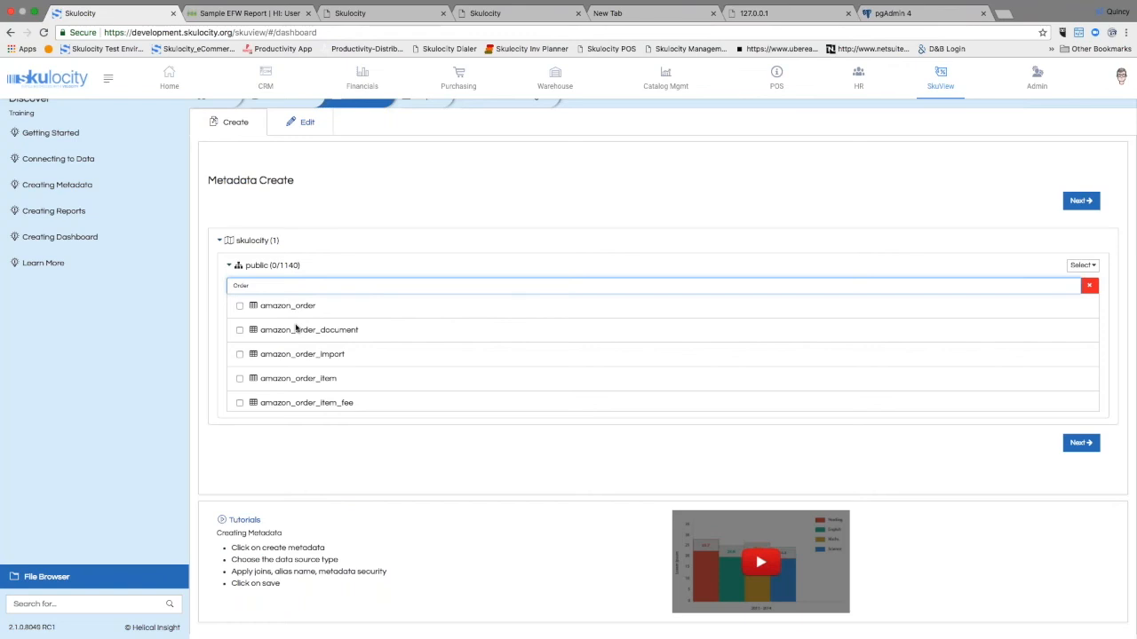
# Step: Select the tables order_header, order_header_content, order_header_note, order_header_work_effort, order_item and order_item_assoc for the metadata
pyautogui.scroll(-10, 662, 356)
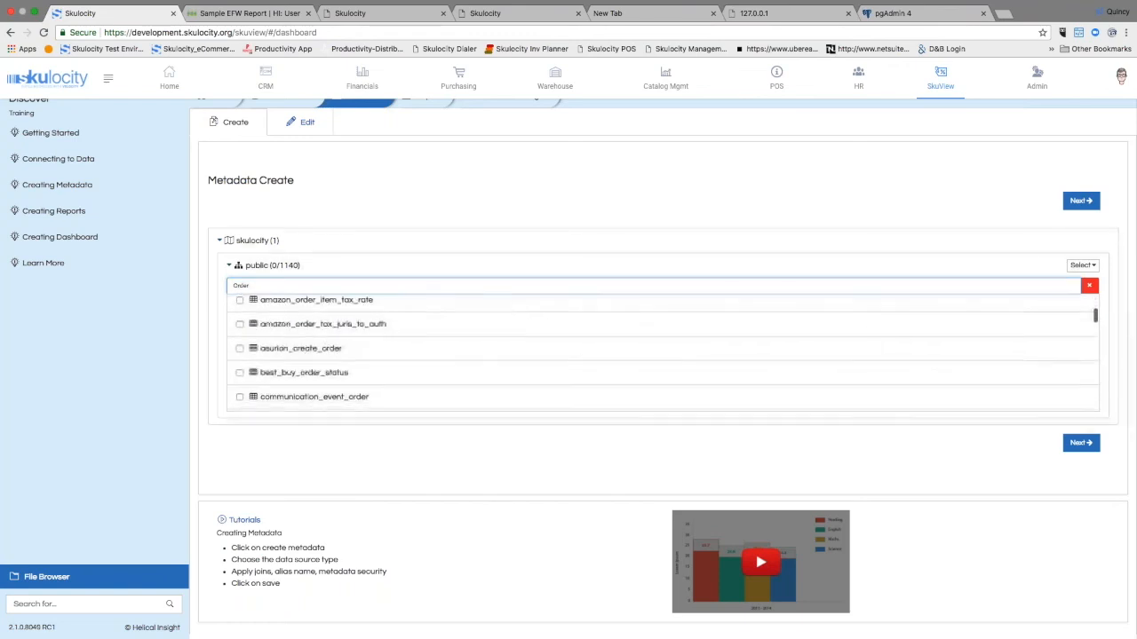
pyautogui.scroll(-10, 662, 355)
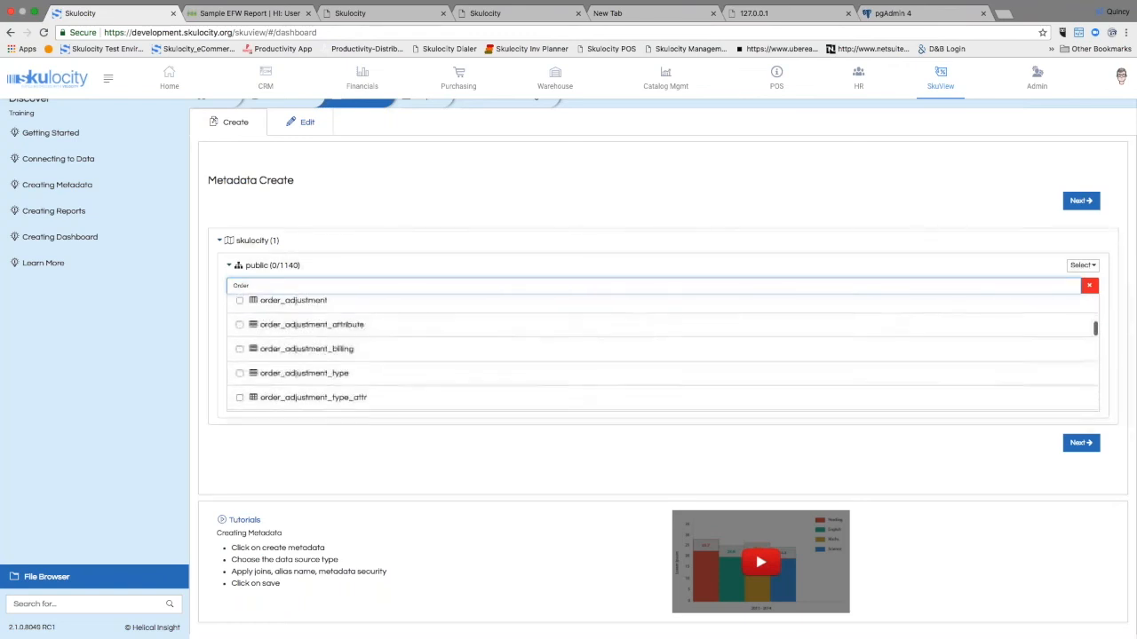
pyautogui.scroll(-10, 661, 355)
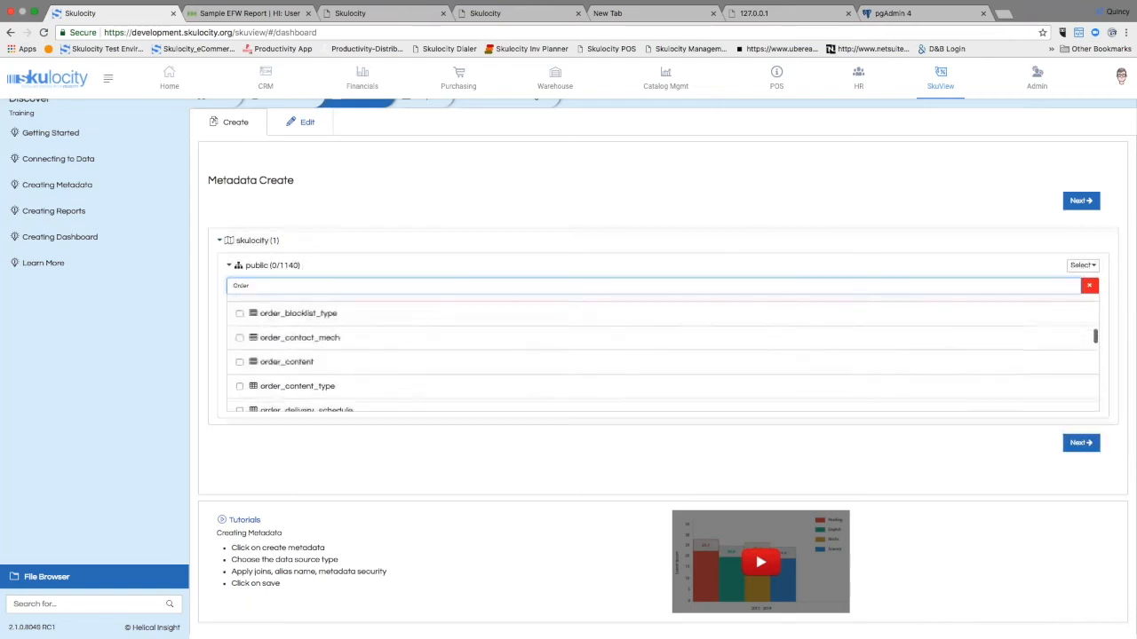
pyautogui.click(240, 381)
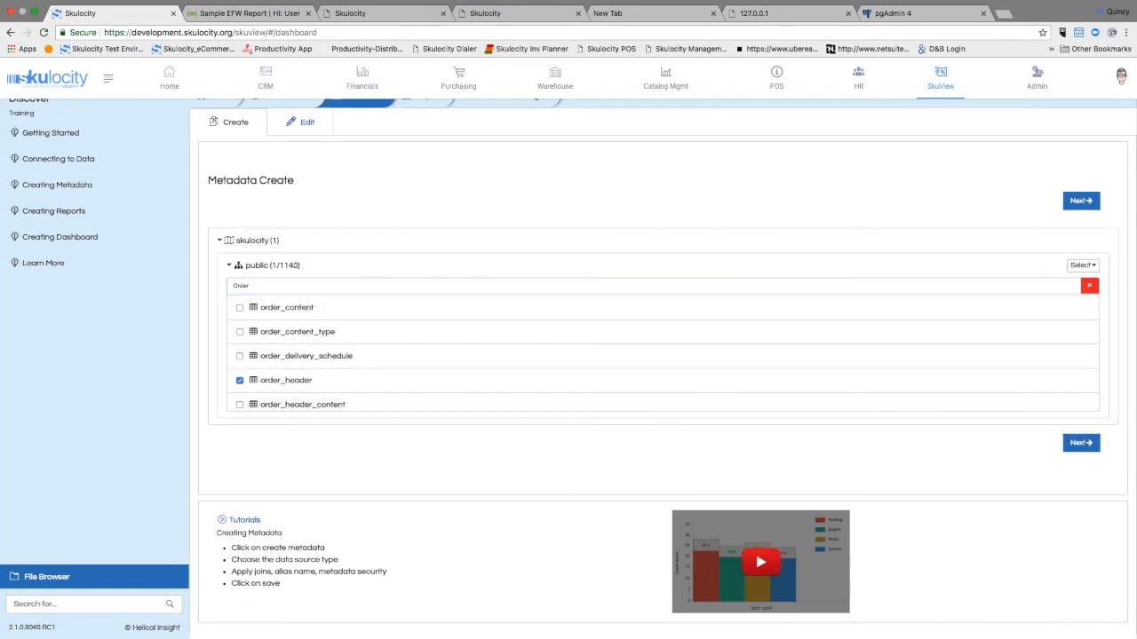
pyautogui.scroll(-1, 298, 381)
pyautogui.click(239, 377)
pyautogui.scroll(-3, 240, 377)
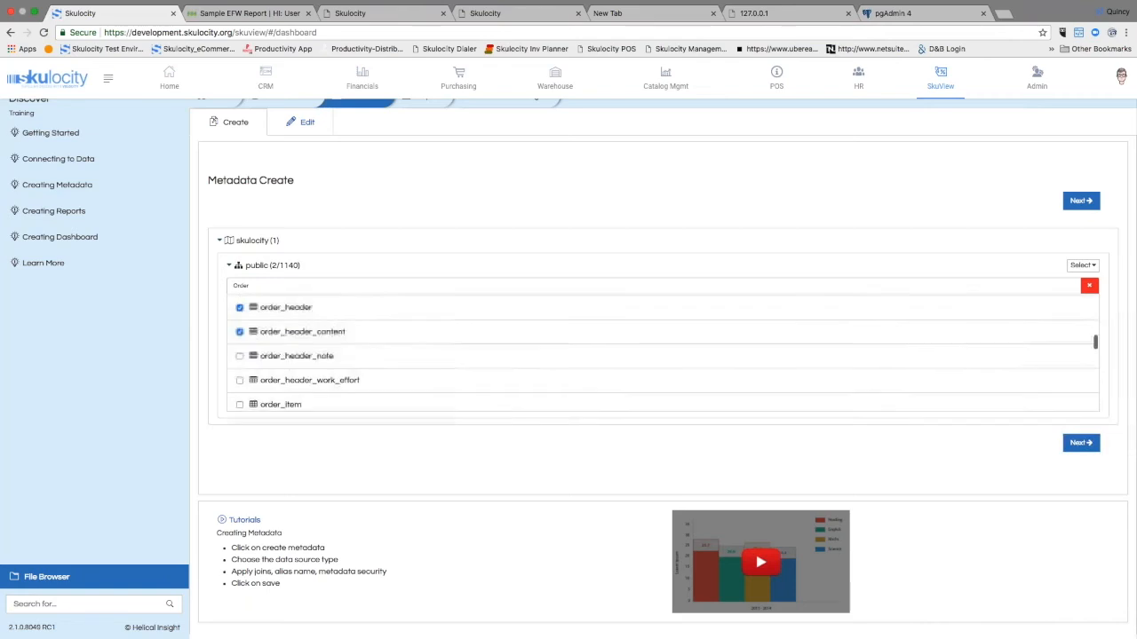
pyautogui.click(240, 378)
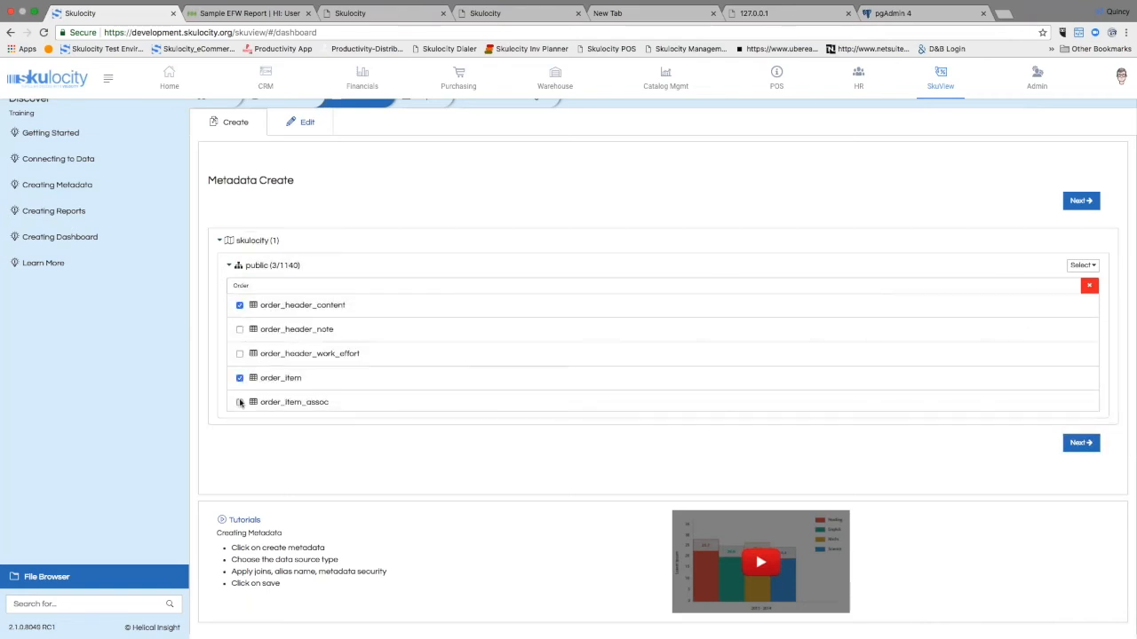
pyautogui.click(240, 353)
pyautogui.click(240, 330)
# Step: Add the tables order_item_assoc_type, order_item_association, order_item_attribute and order_item_billing to the selection
pyautogui.scroll(-2, 297, 345)
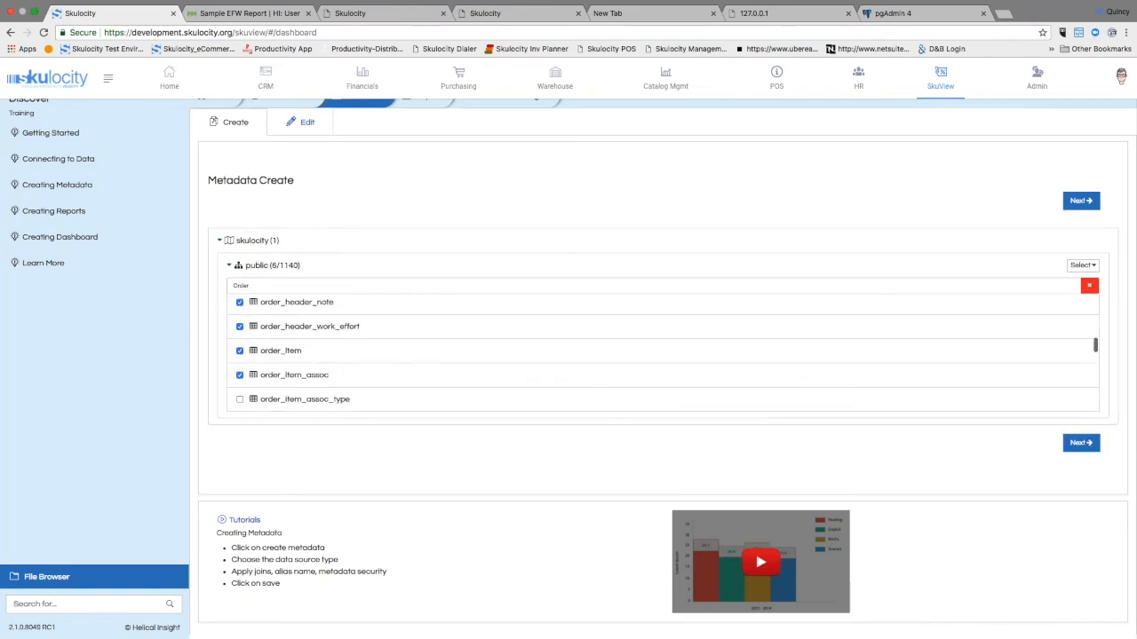
pyautogui.click(240, 360)
pyautogui.click(240, 384)
pyautogui.scroll(-2, 244, 387)
pyautogui.click(239, 358)
pyautogui.click(239, 384)
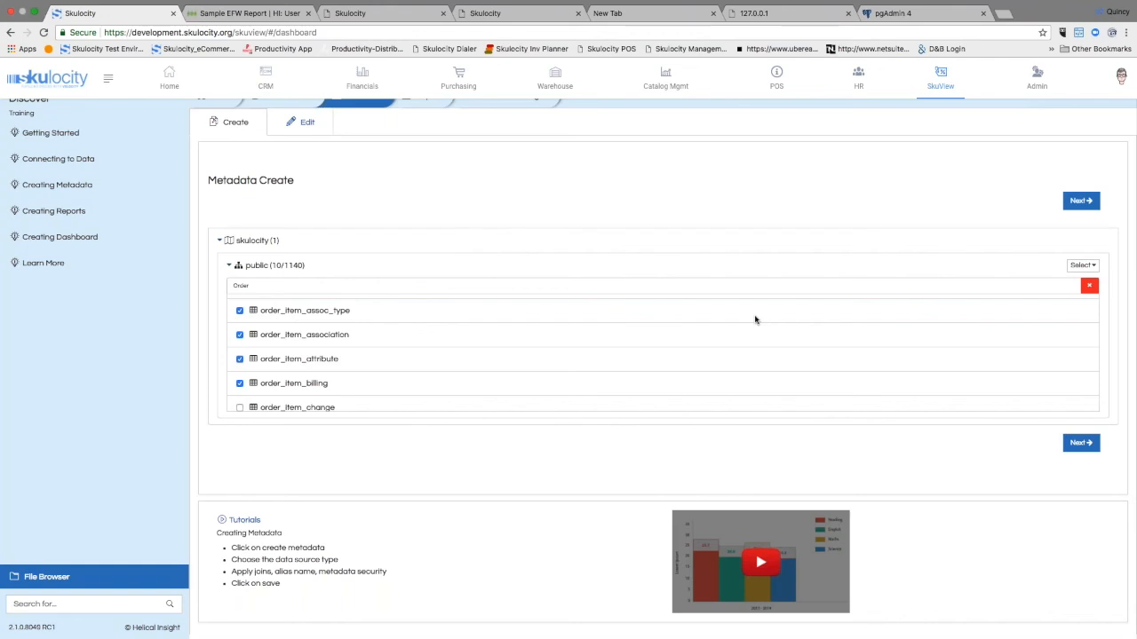
# Step: Continue with the selected order tables, review their columns and keep them all included in the metadata
pyautogui.click(1081, 200)
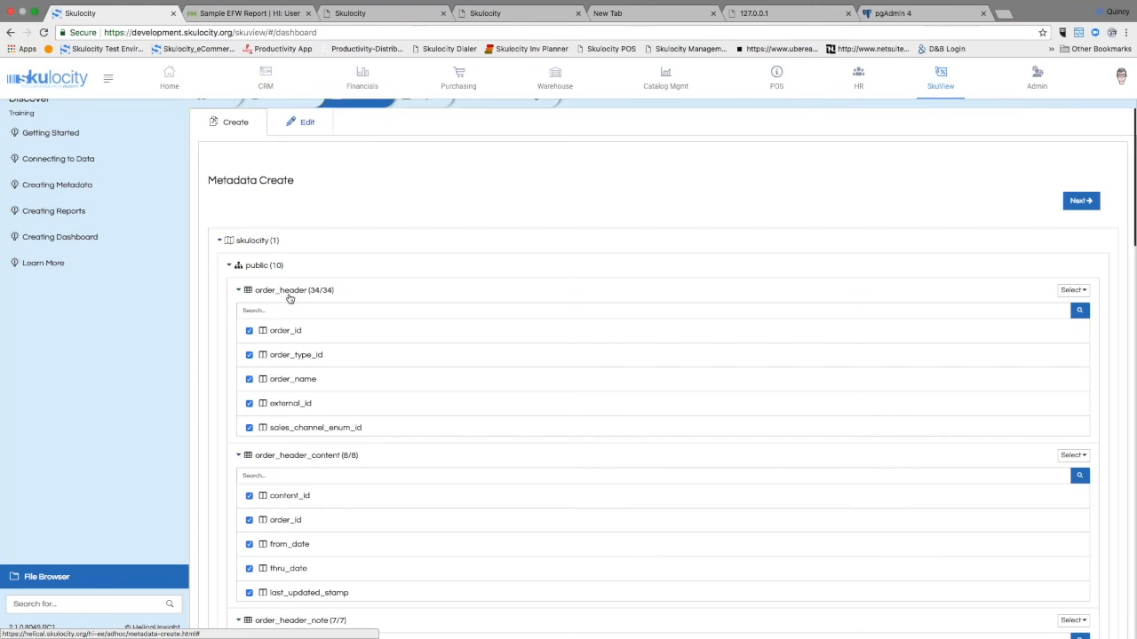
pyautogui.scroll(-3, 289, 299)
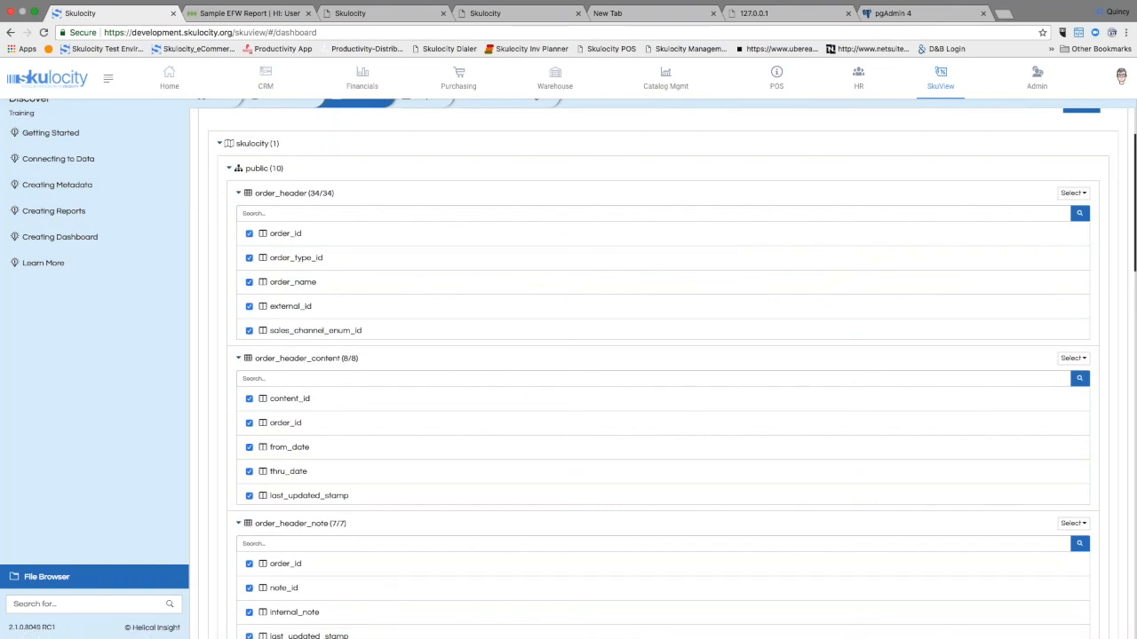
pyautogui.scroll(-3, 307, 429)
pyautogui.scroll(5, 306, 429)
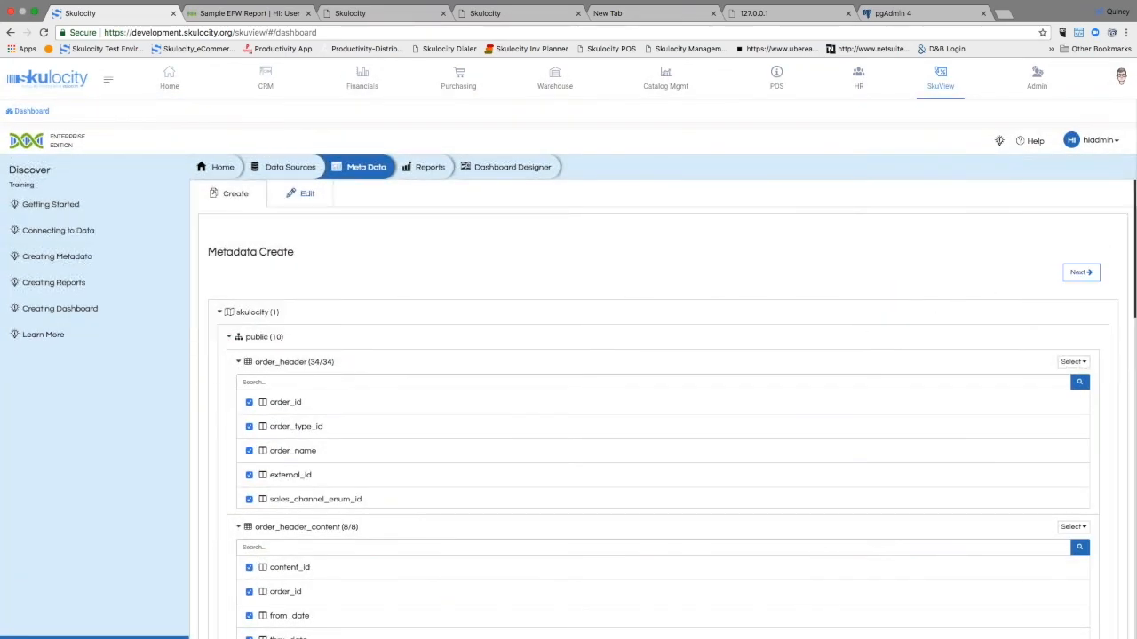
pyautogui.click(1081, 272)
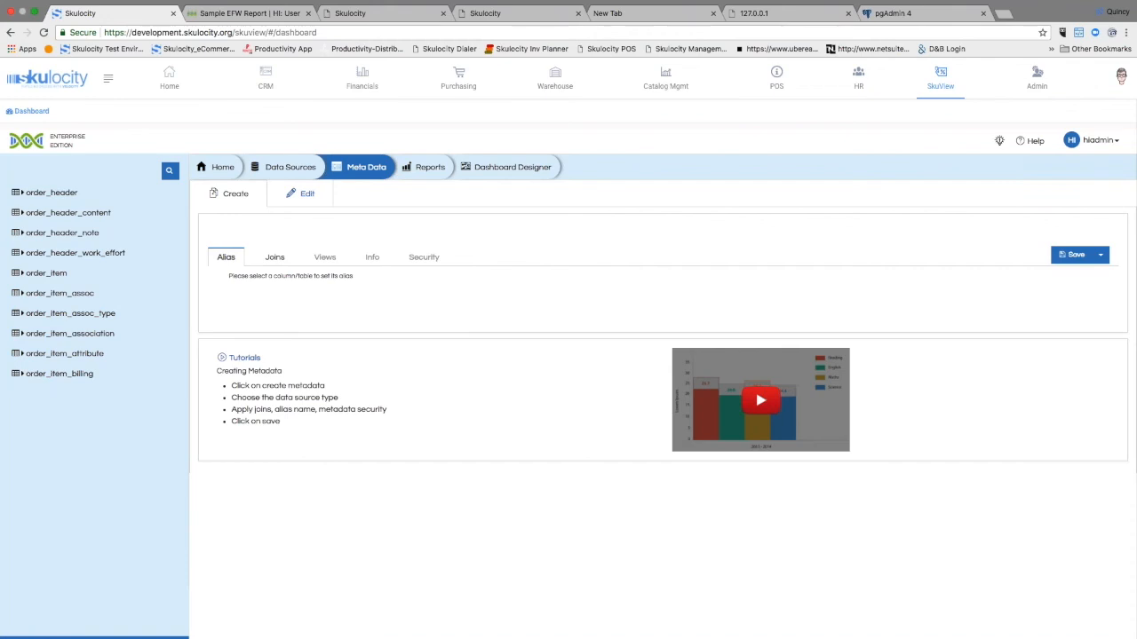
# Step: Check the metadata's joins and views, and delete all invalid joins
pyautogui.click(274, 257)
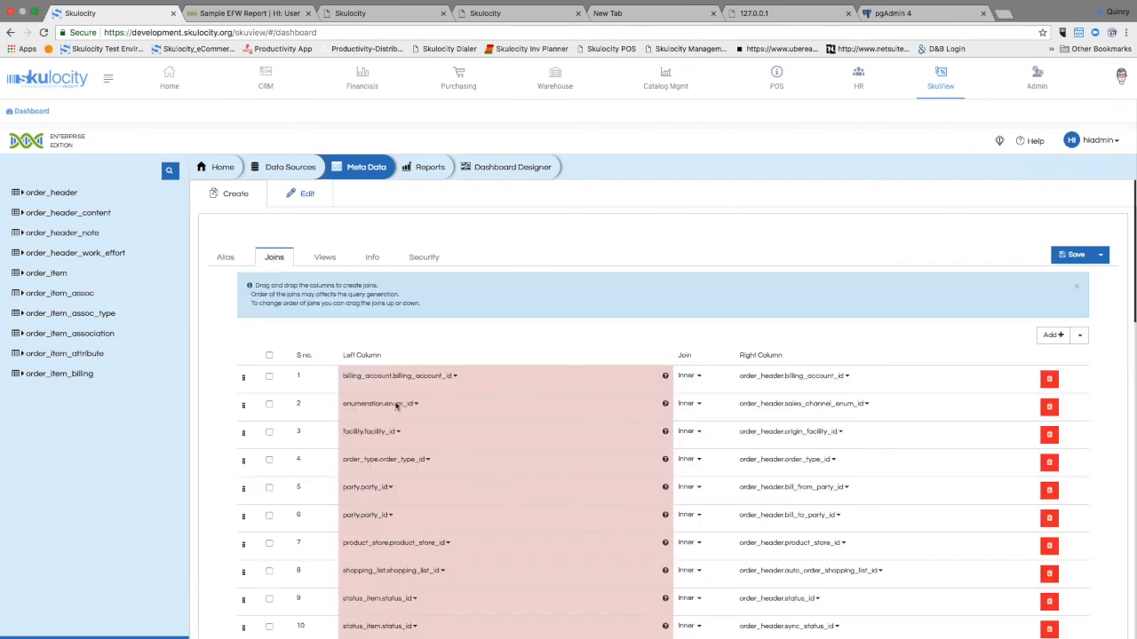
pyautogui.click(324, 257)
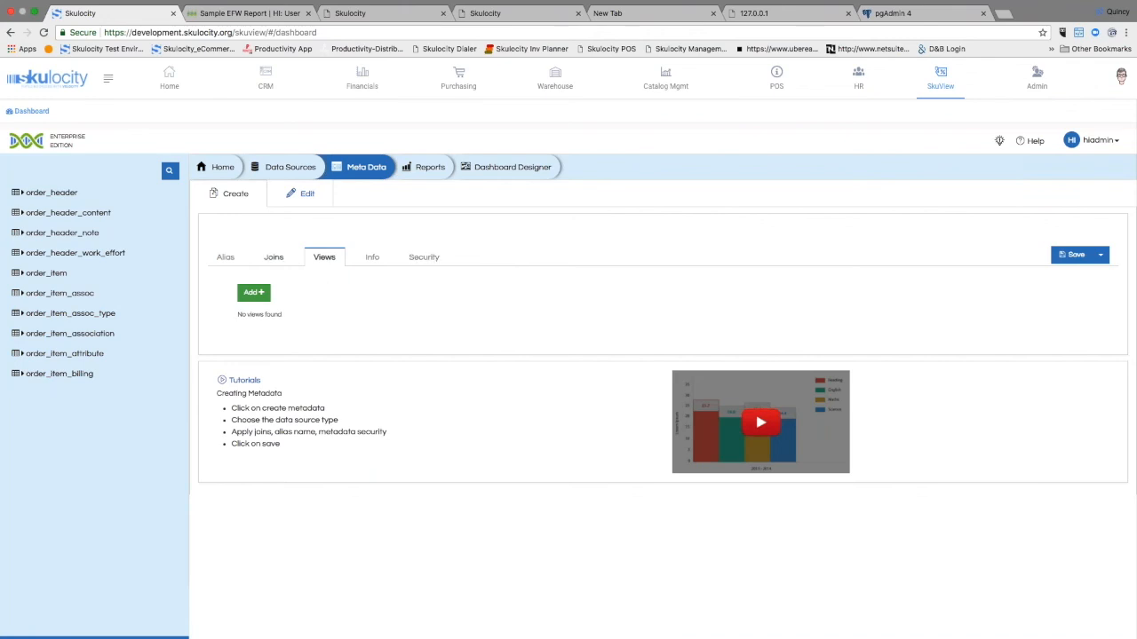
pyautogui.click(275, 259)
pyautogui.click(1080, 336)
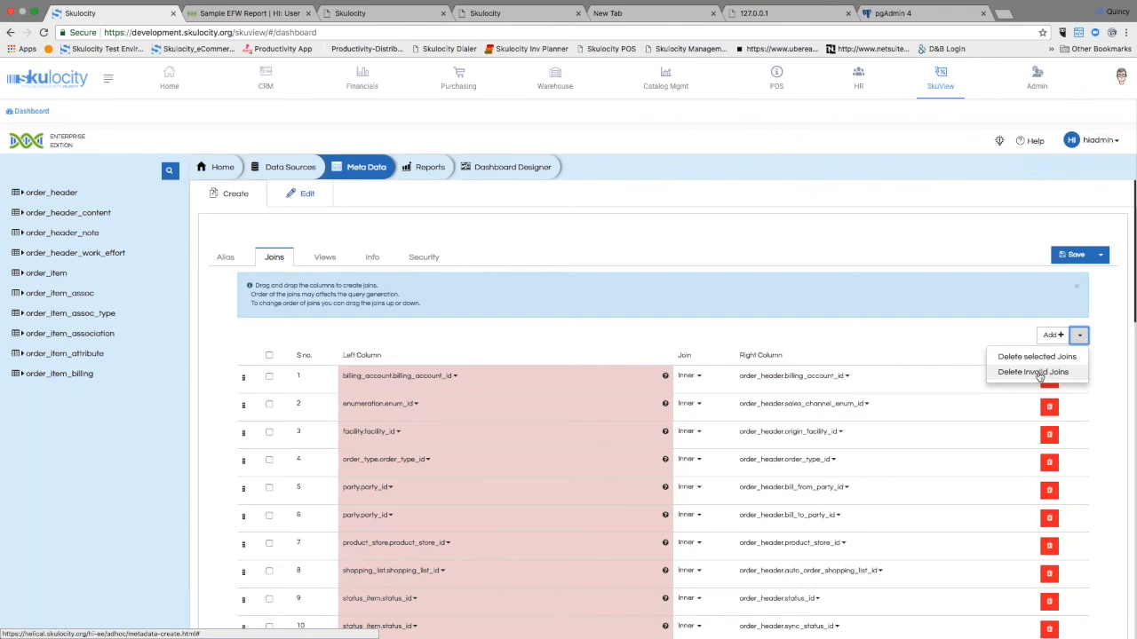
pyautogui.click(1018, 375)
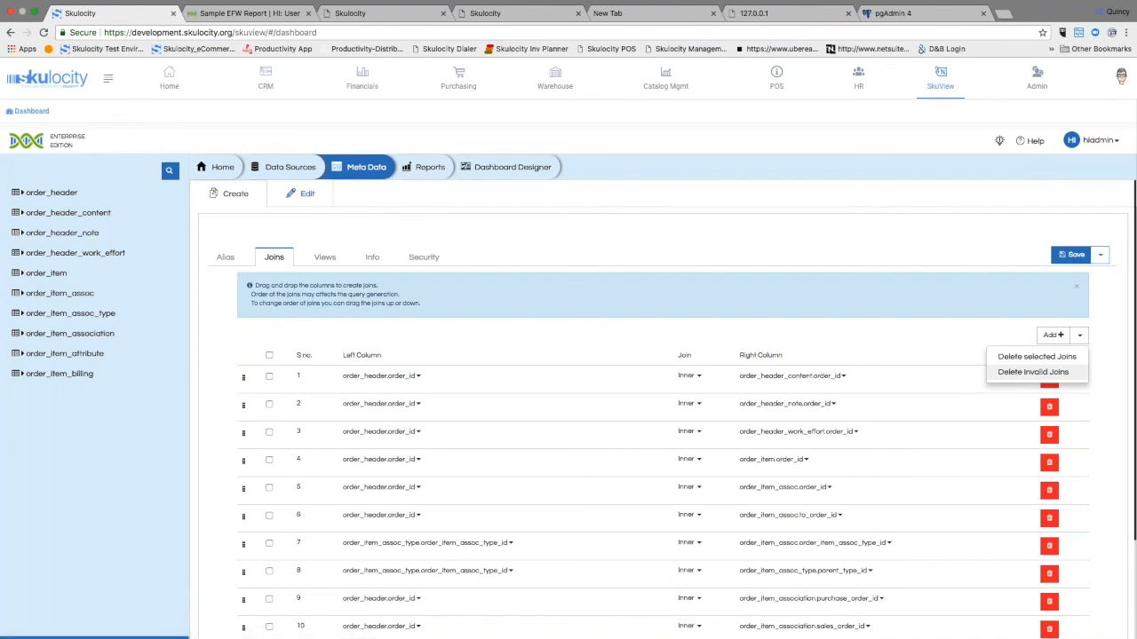
# Step: Save the metadata as Retail Report Generation in the skulocity folder
pyautogui.click(1100, 255)
pyautogui.click(1063, 277)
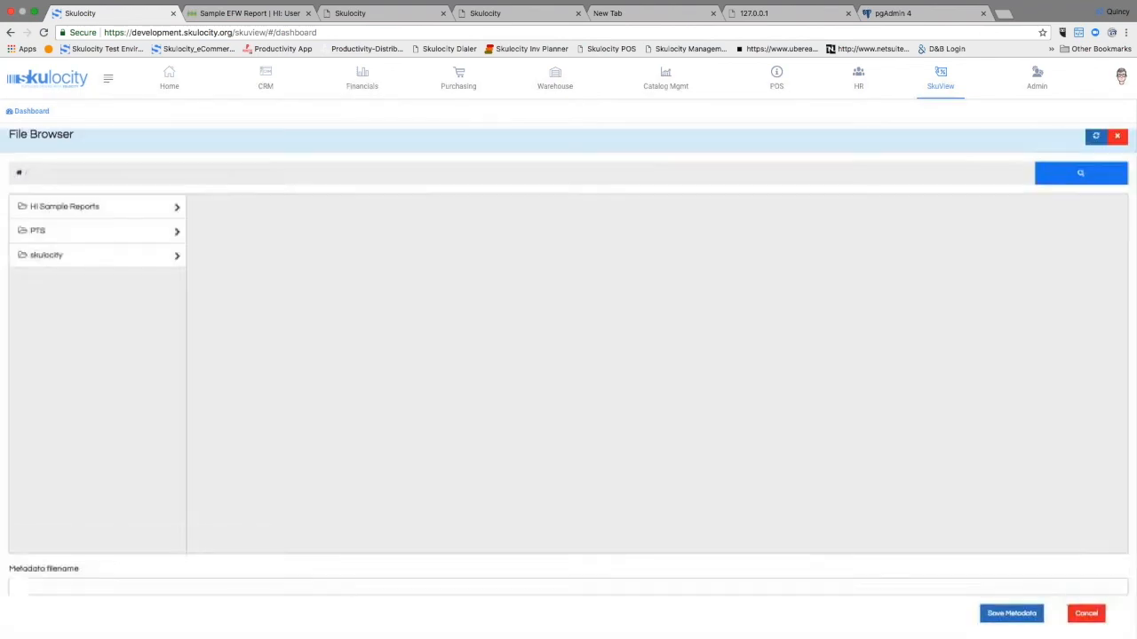
pyautogui.click(325, 592)
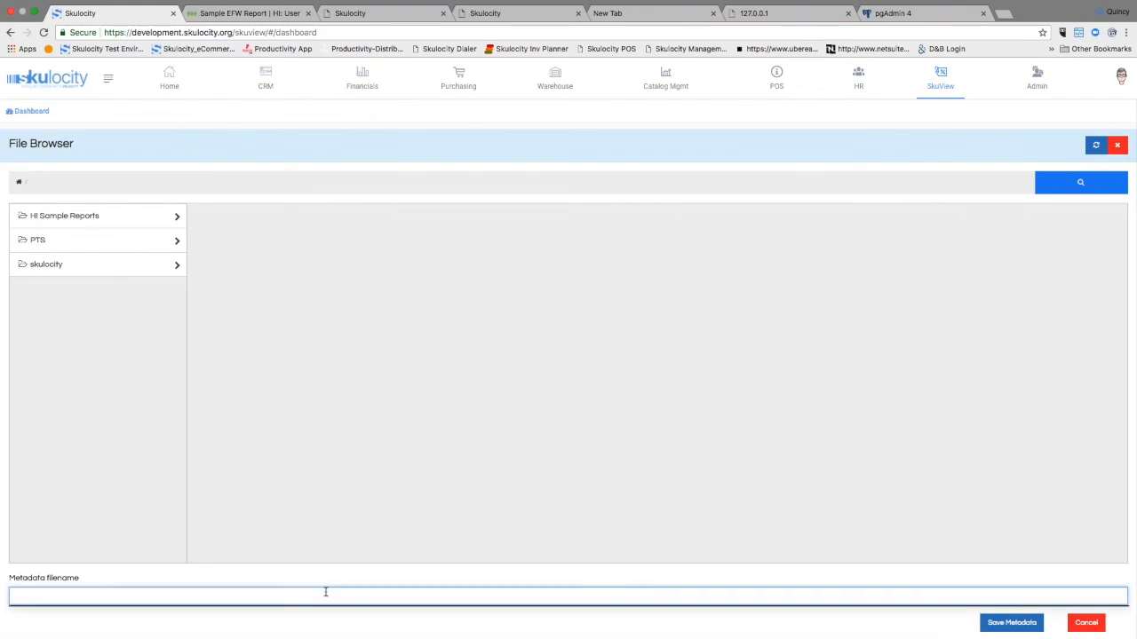
pyautogui.write('Retail Report Generation')
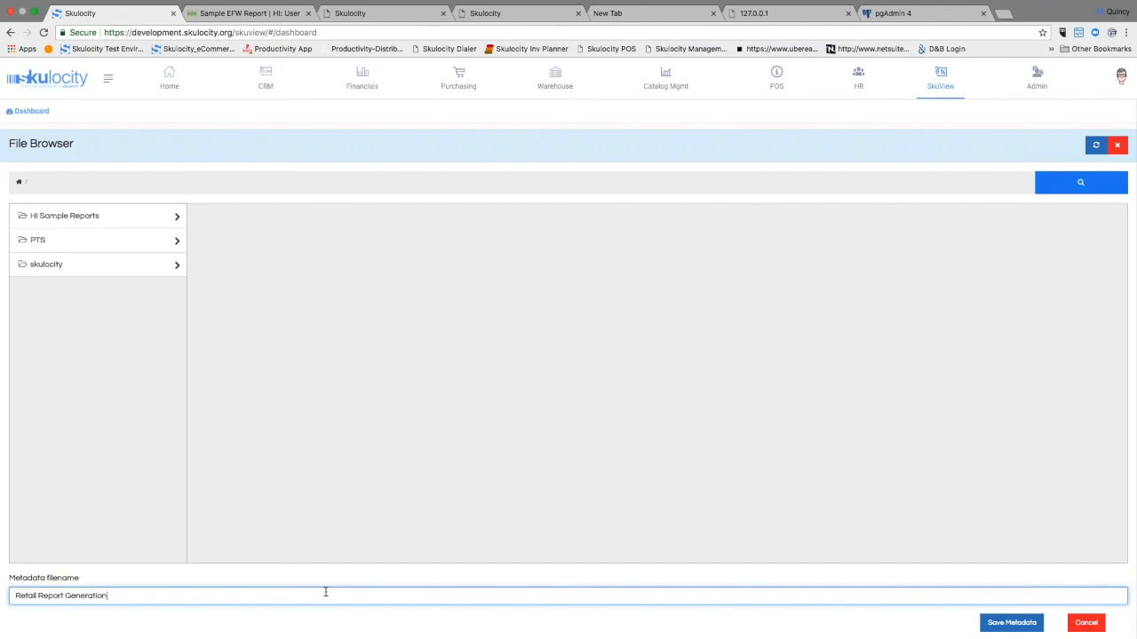
pyautogui.click(1013, 623)
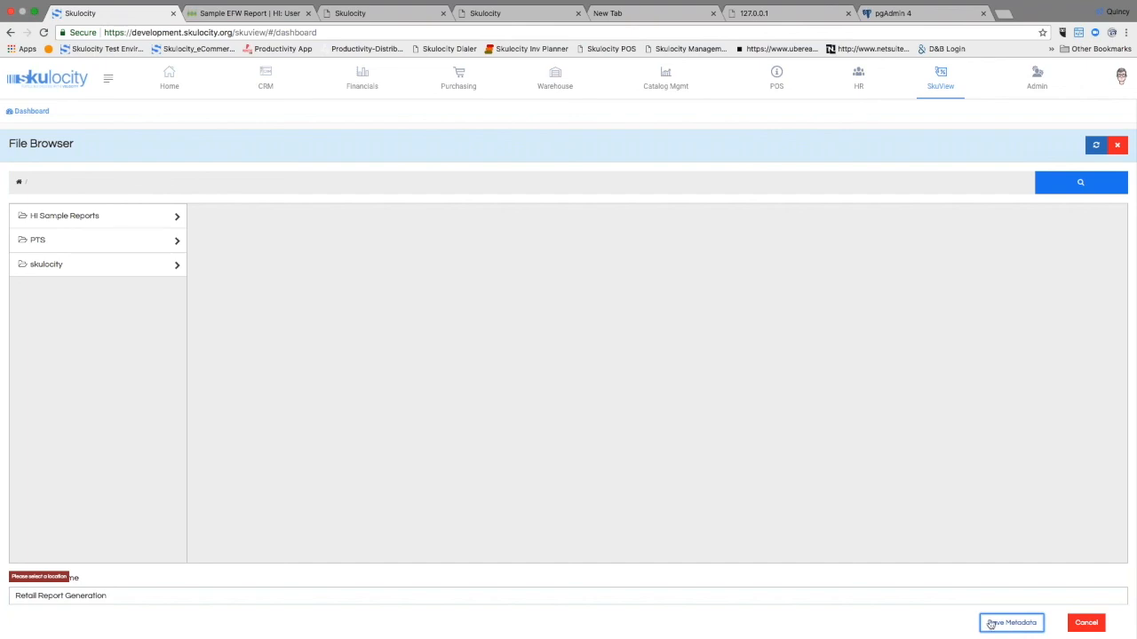
pyautogui.click(140, 276)
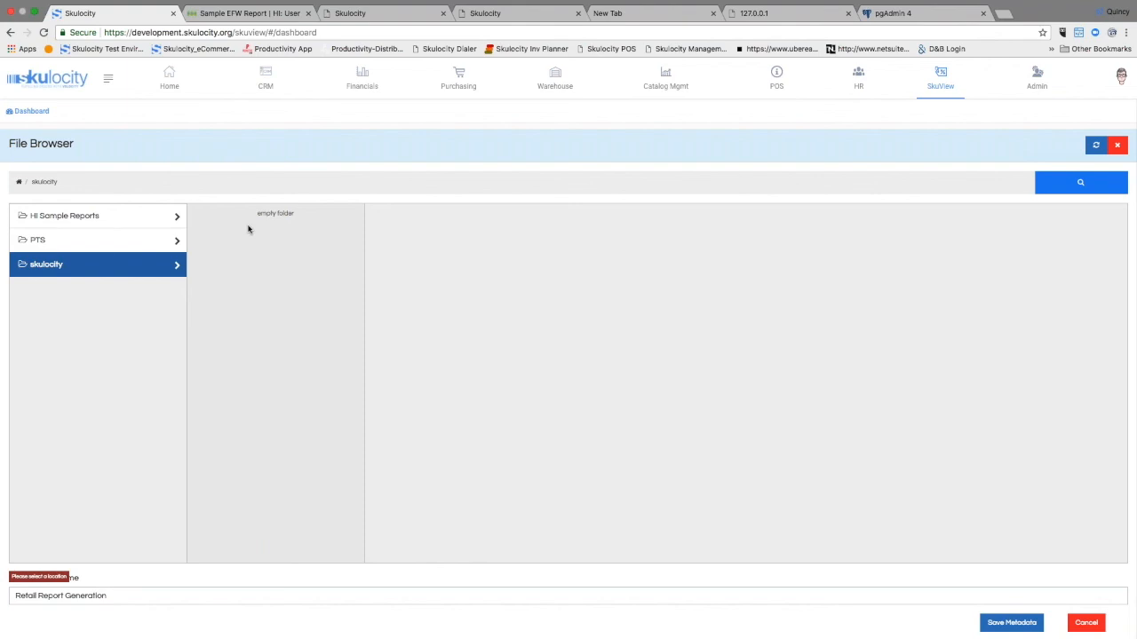
pyautogui.click(1011, 622)
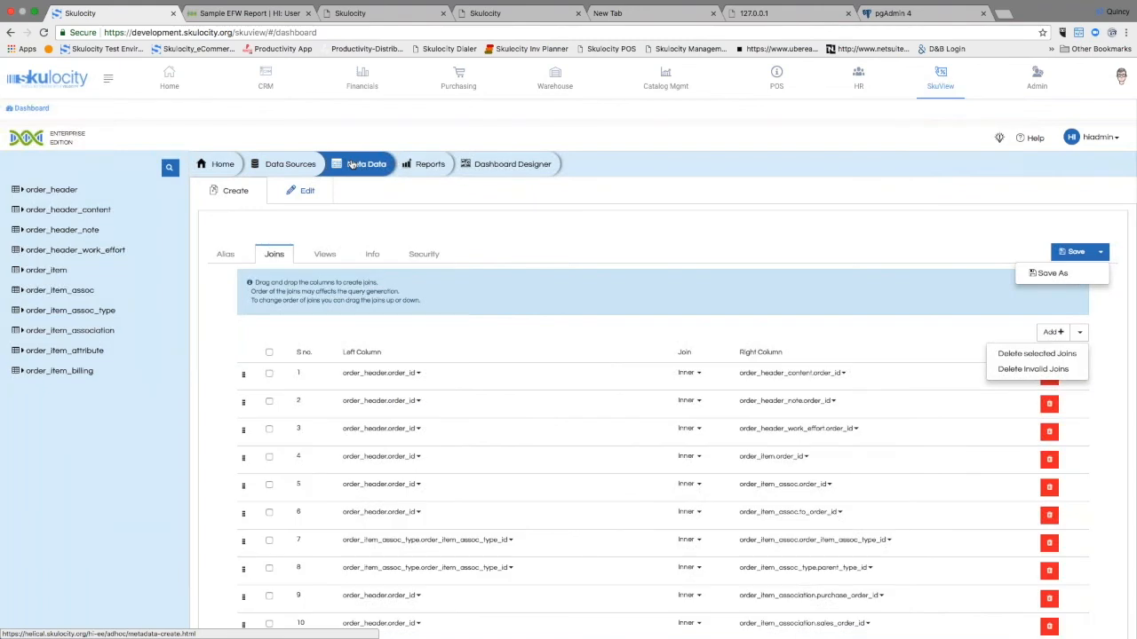
# Step: Leave the metadata page for a new report and connect it to Retail Report Generation in the skulocity folder
pyautogui.click(413, 164)
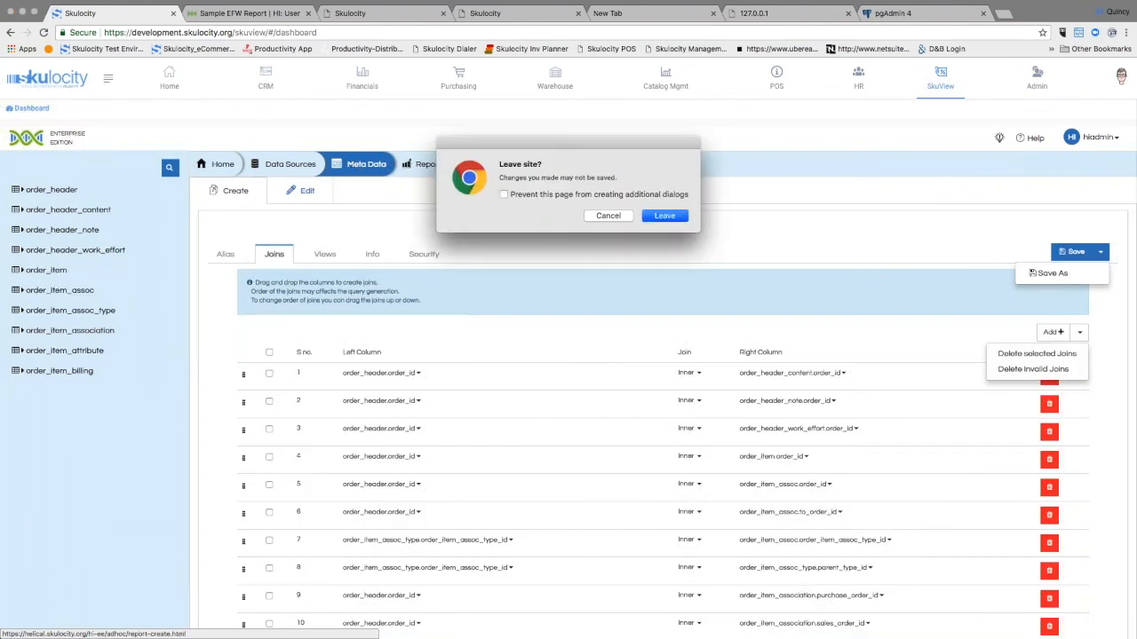
pyautogui.click(664, 215)
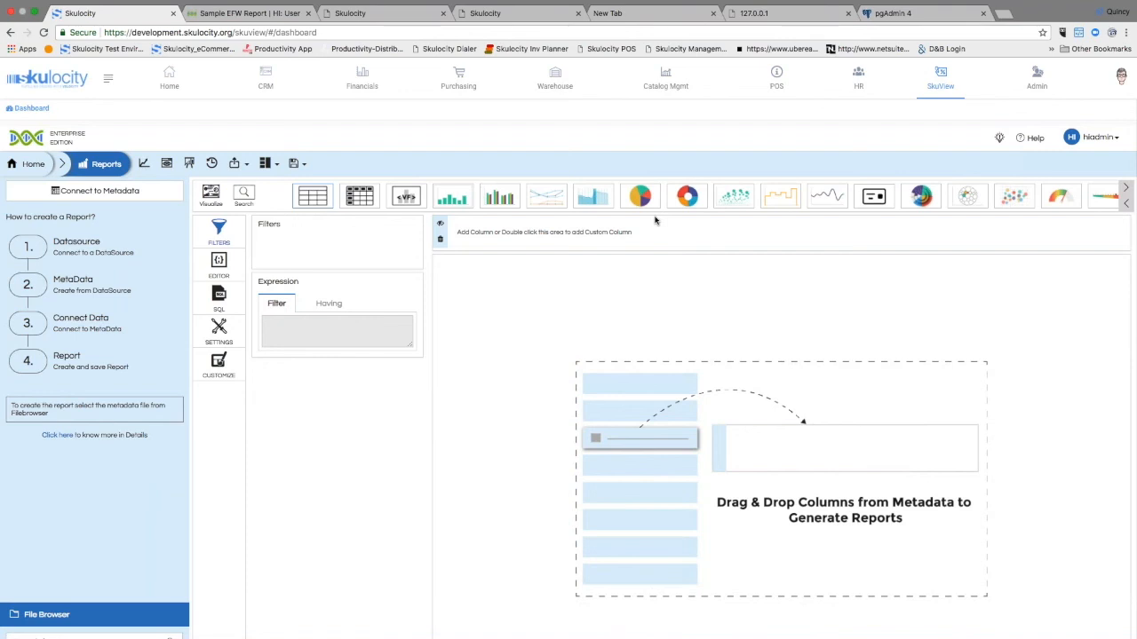
pyautogui.click(100, 192)
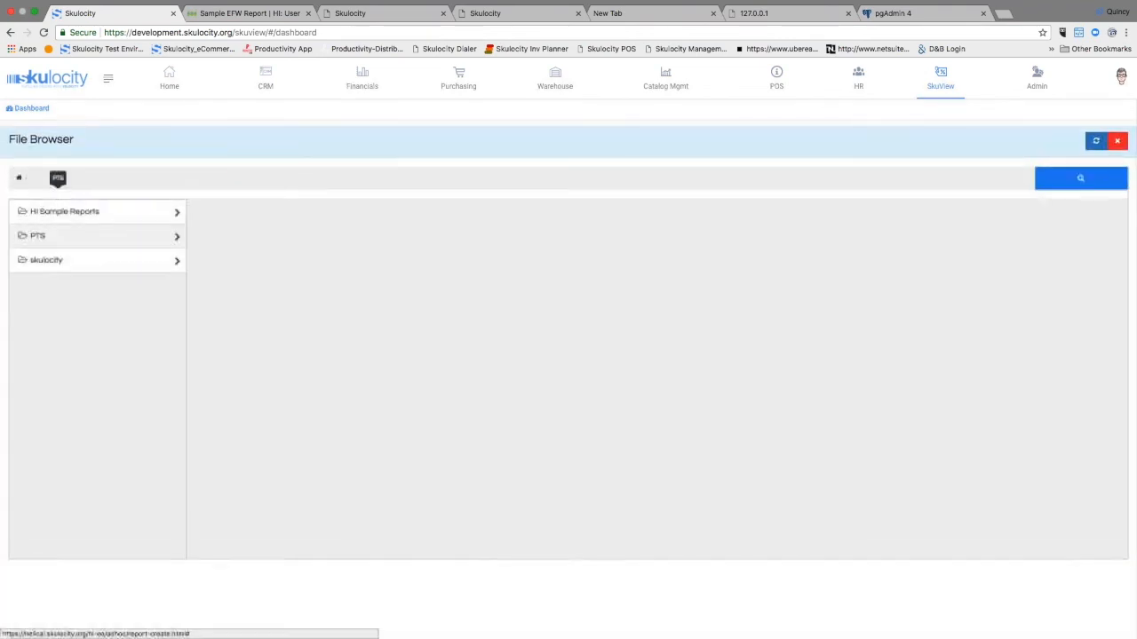
pyautogui.click(81, 265)
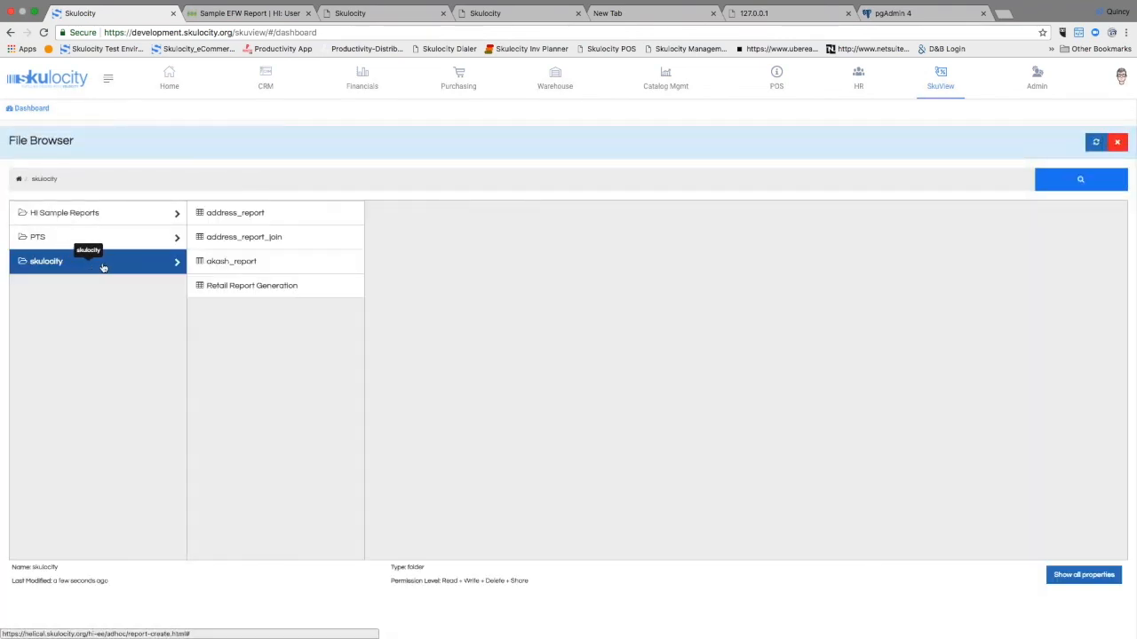
pyautogui.click(243, 291)
pyautogui.doubleClick(243, 289)
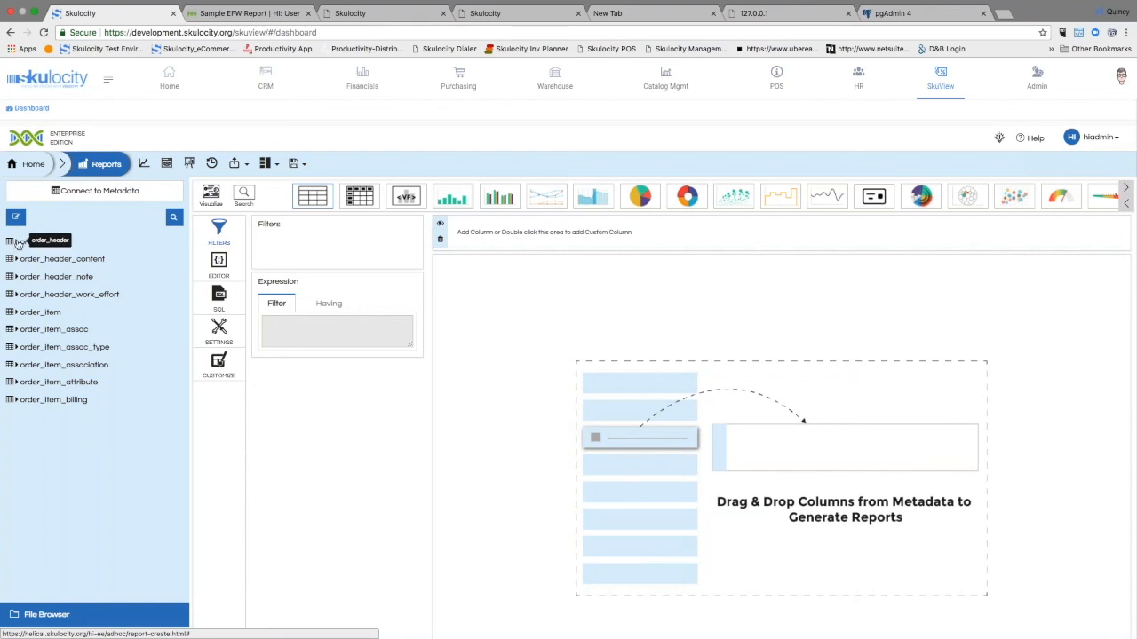
# Step: Add the external_id and created_by columns from the order_header table to the report
pyautogui.click(16, 243)
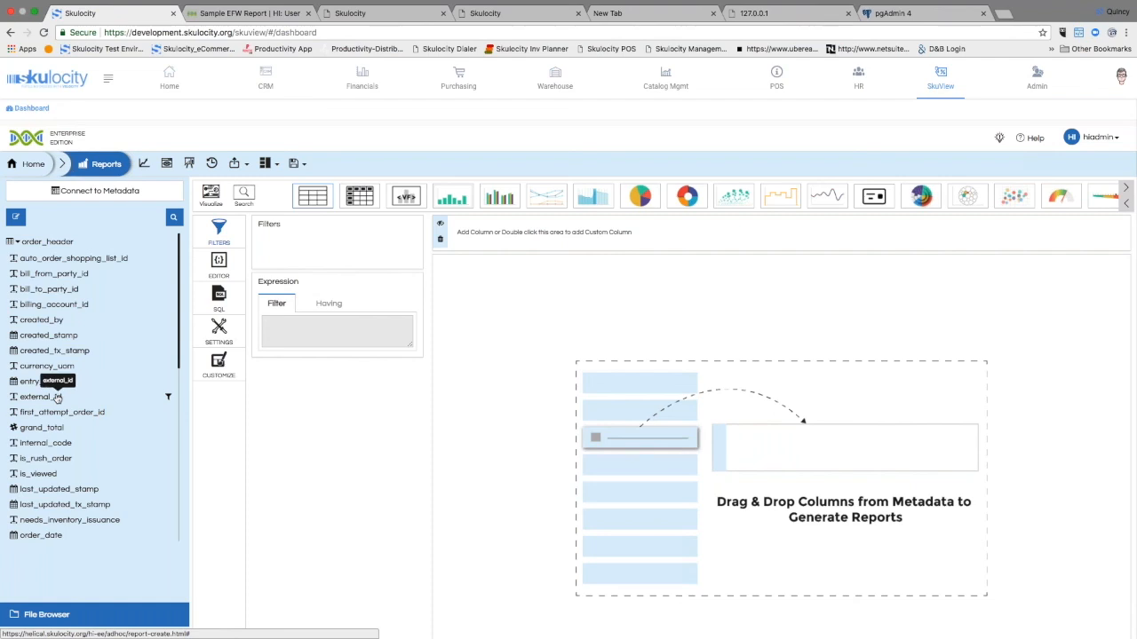
pyautogui.moveTo(41, 401); pyautogui.dragTo(479, 229)
pyautogui.moveTo(41, 320); pyautogui.dragTo(675, 229)
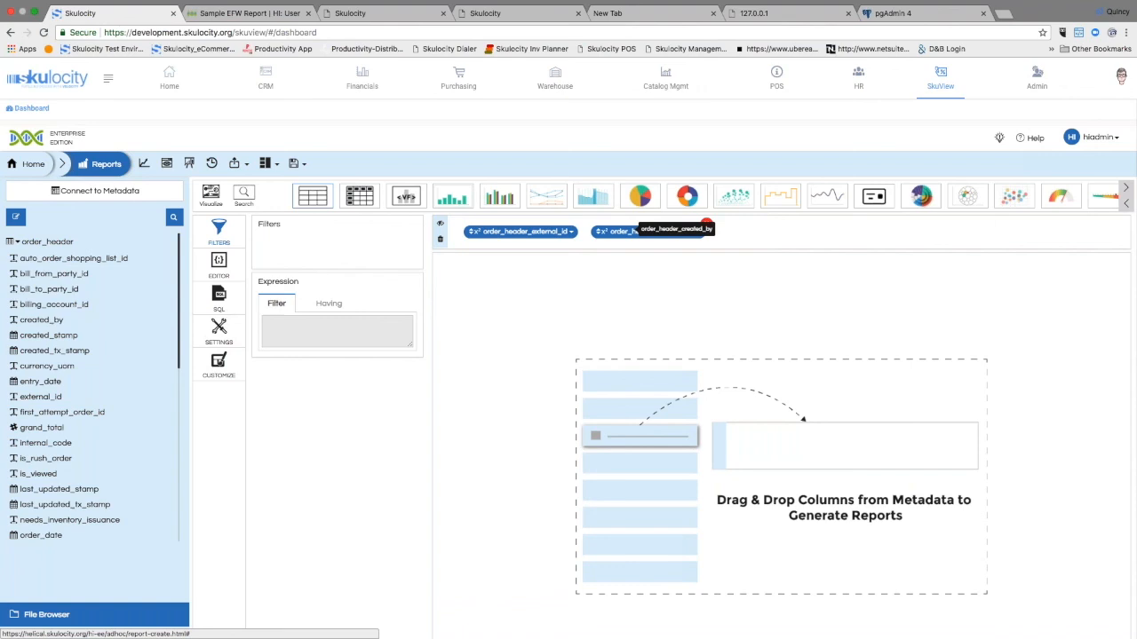
# Step: Add the order_id column from the order_item table and generate the report as a table
pyautogui.click(16, 242)
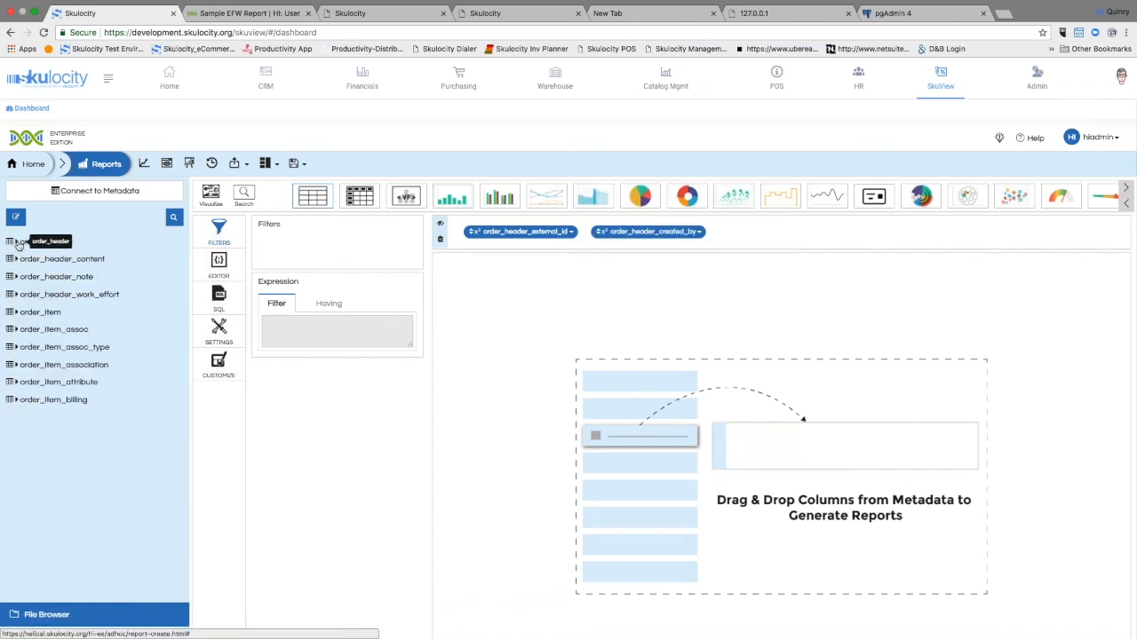
pyautogui.click(36, 311)
pyautogui.scroll(-5, 46, 331)
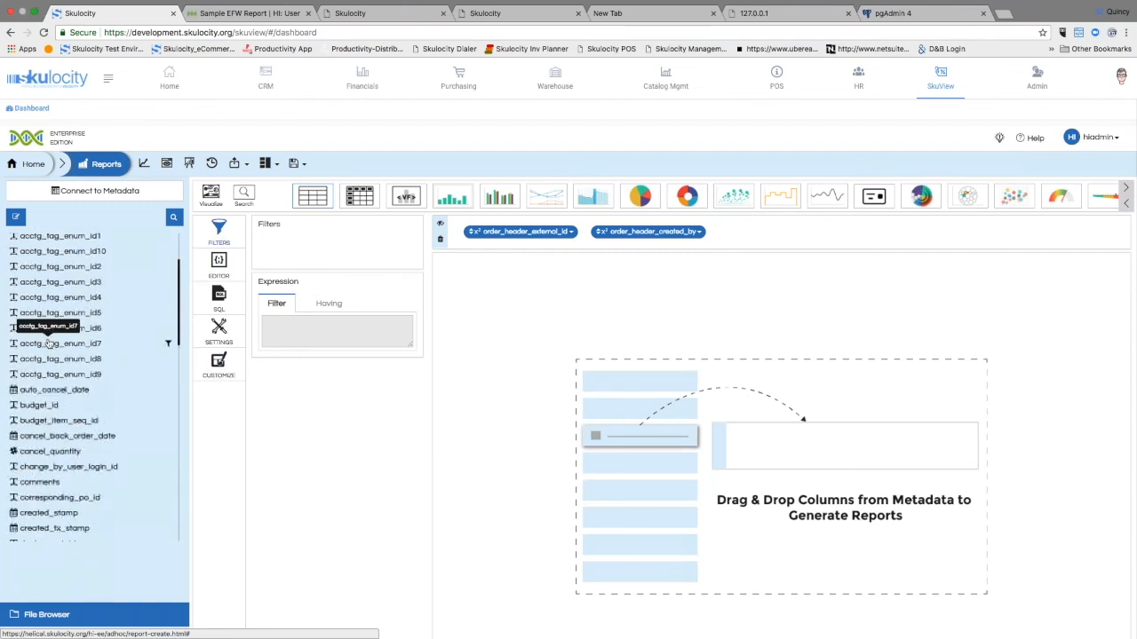
pyautogui.scroll(-4, 48, 342)
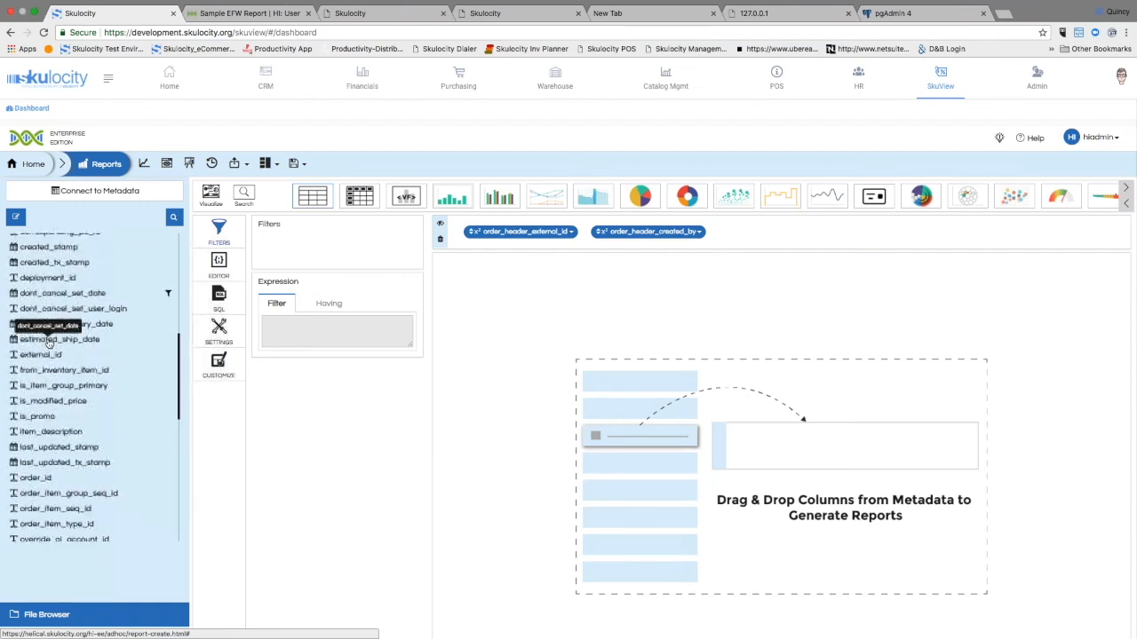
pyautogui.moveTo(35, 439); pyautogui.dragTo(769, 233)
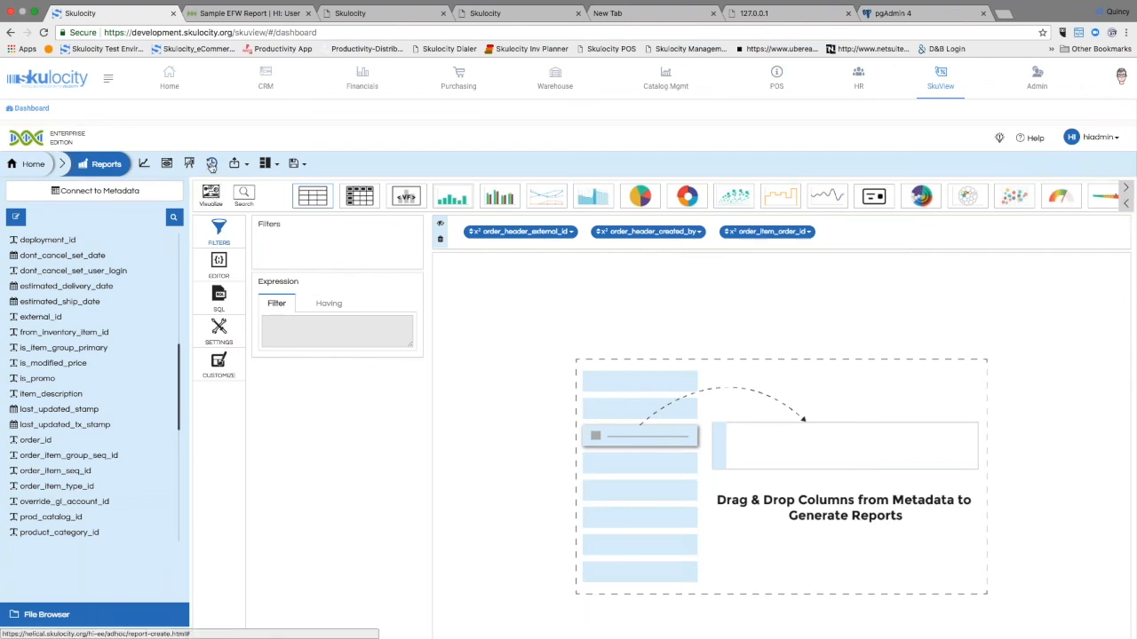
pyautogui.click(145, 167)
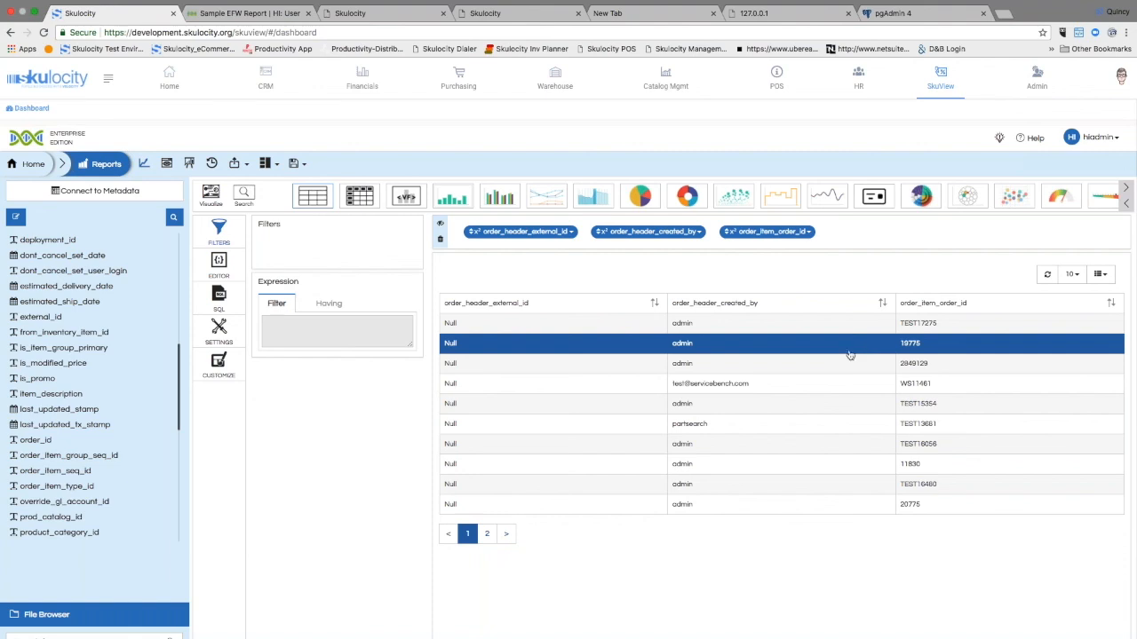
# Step: Try displaying the report as a grouped bar chart, a pie chart and a scatter chart
pyautogui.click(500, 196)
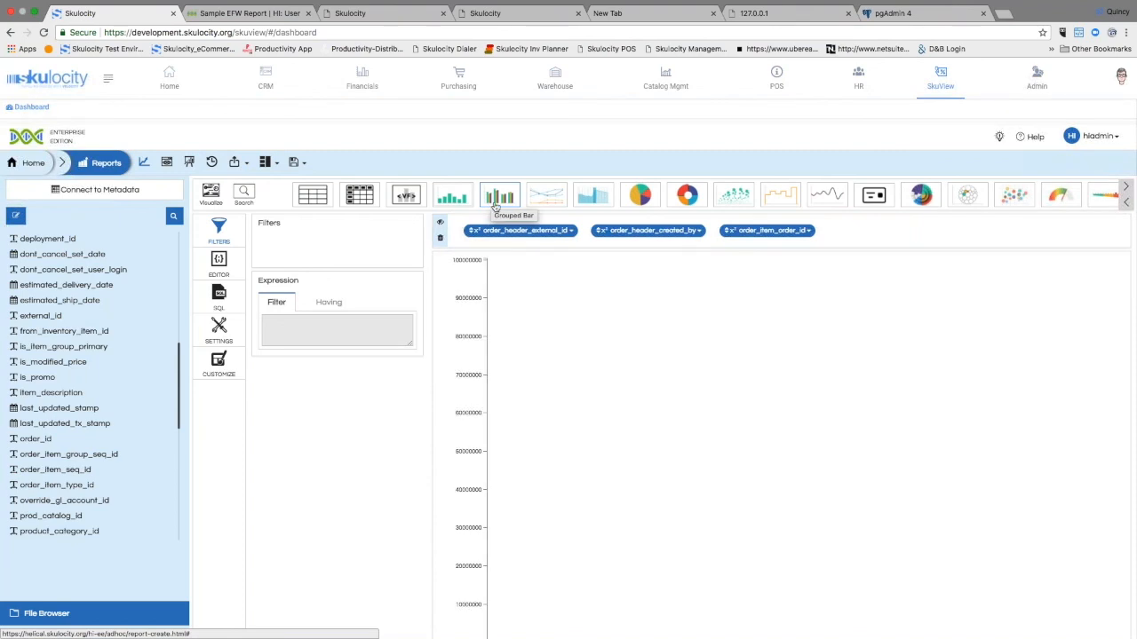
pyautogui.click(640, 195)
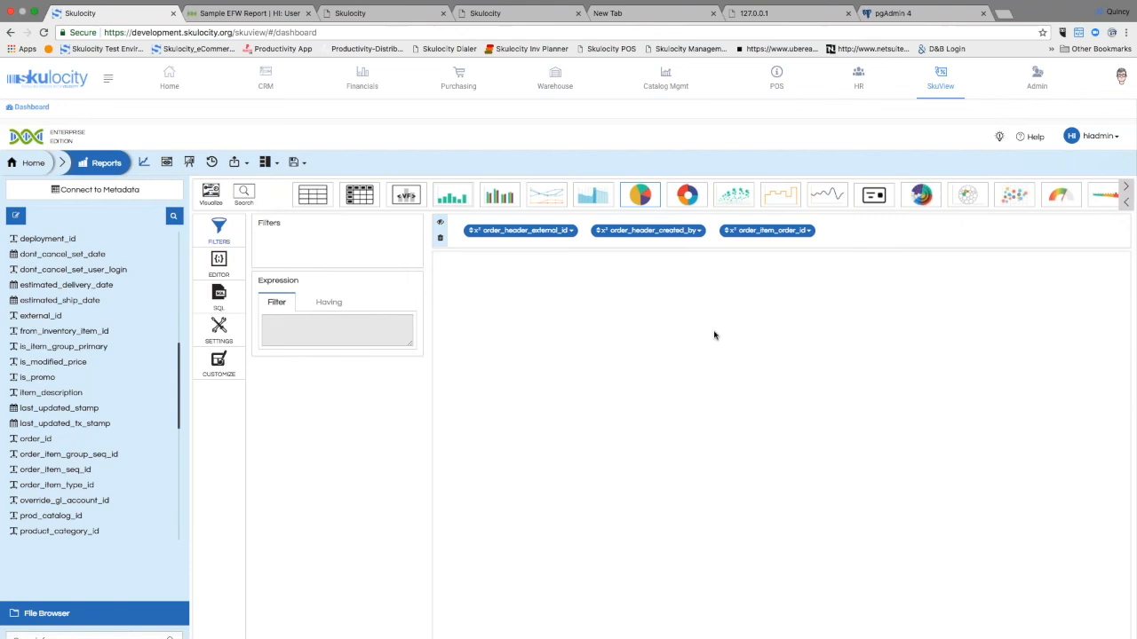
pyautogui.click(1110, 197)
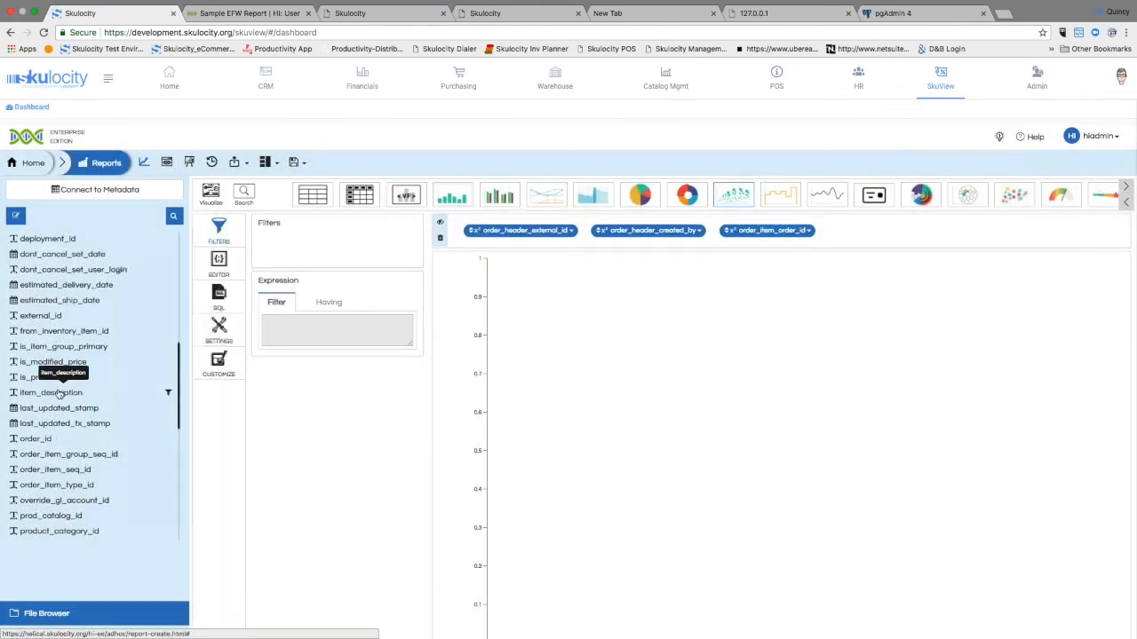
# Step: Add the product_id and sales_opportunity_id columns from order_item and display the report as a table again
pyautogui.scroll(-2, 55, 407)
pyautogui.scroll(-5, 55, 407)
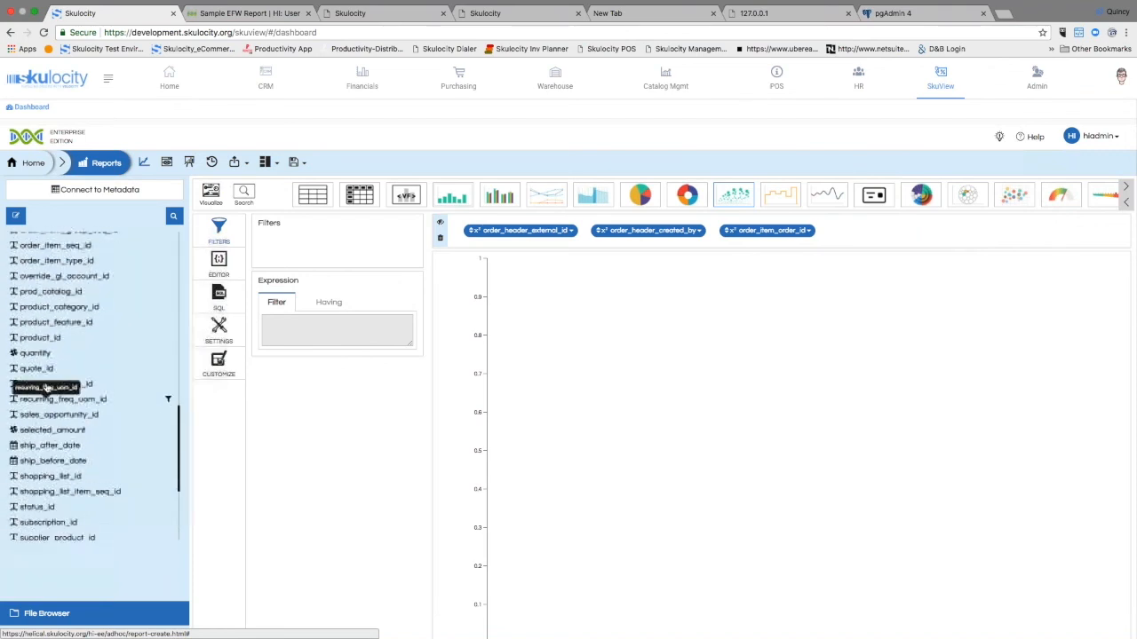
pyautogui.click(42, 334)
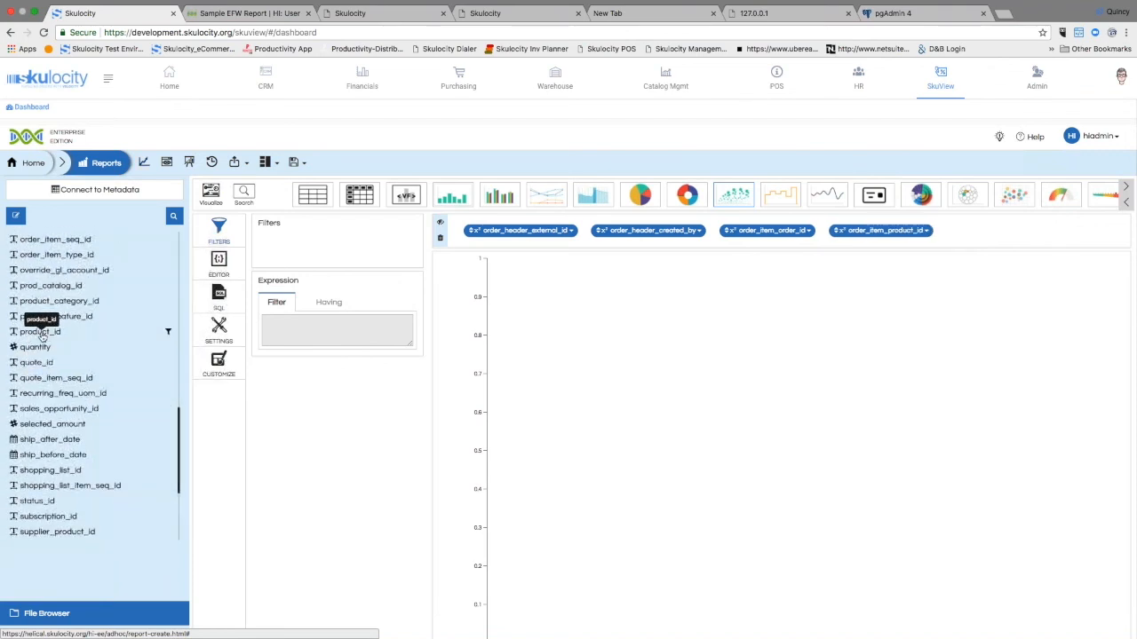
pyautogui.click(40, 410)
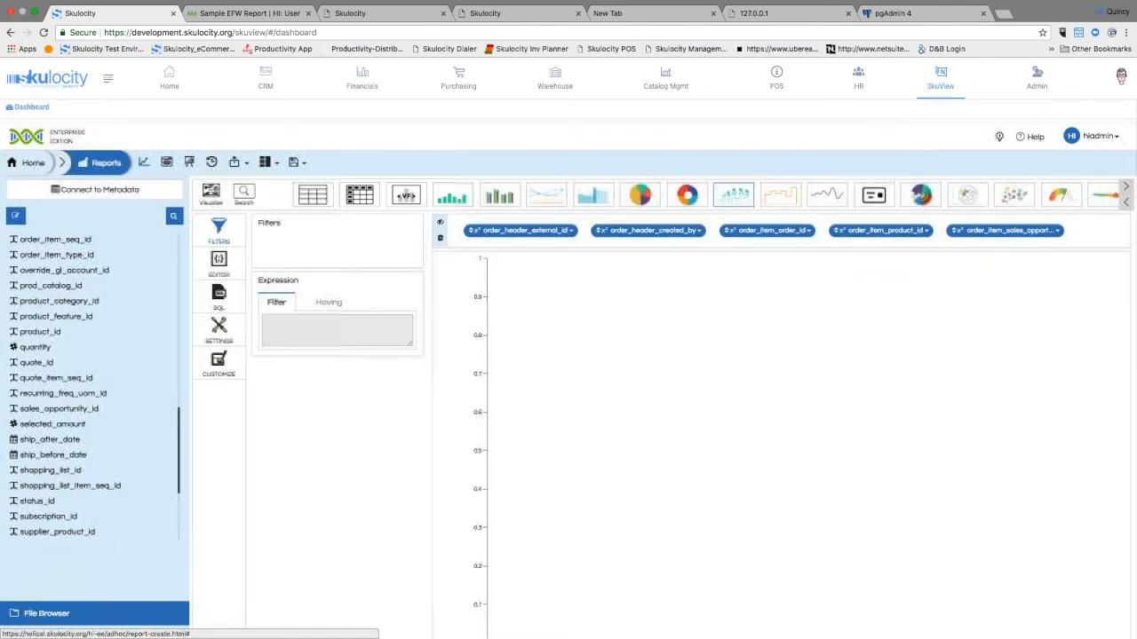
pyautogui.scroll(-2, 550, 356)
pyautogui.scroll(2, 537, 346)
pyautogui.click(1117, 200)
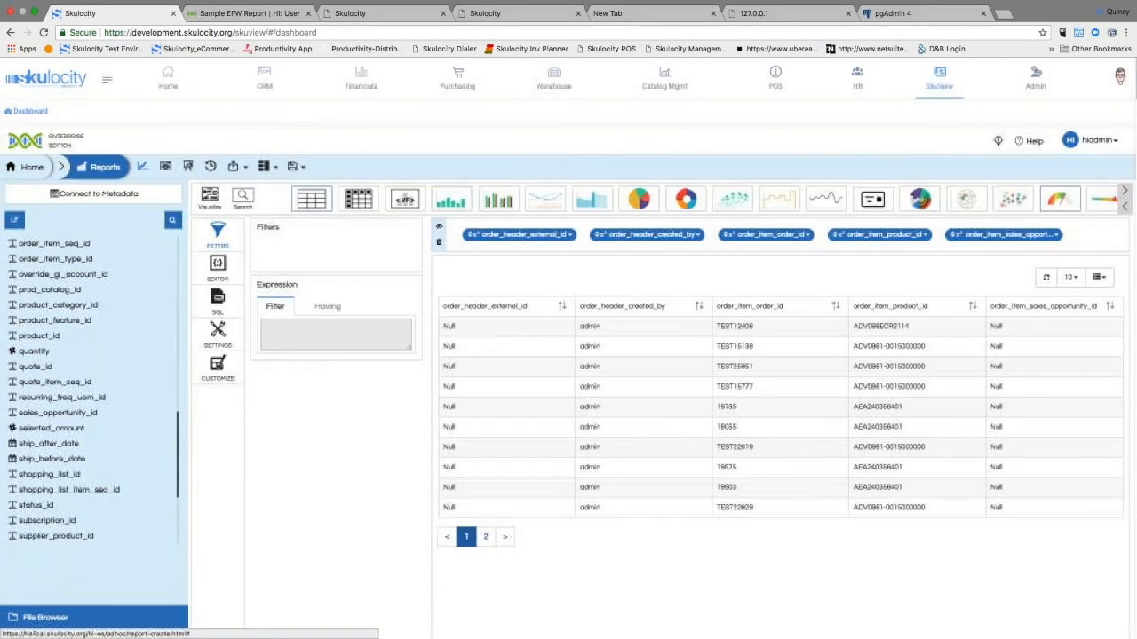
# Step: Try the circular gauge and pie chart visualizations, and view the SQL behind the report
pyautogui.click(1062, 204)
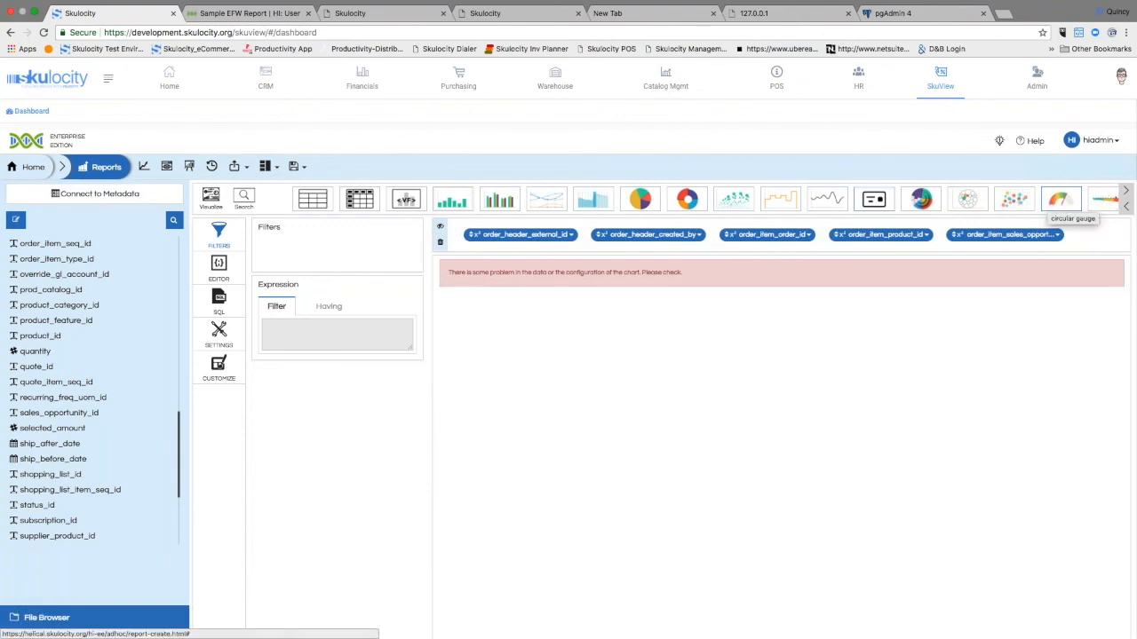
pyautogui.click(640, 199)
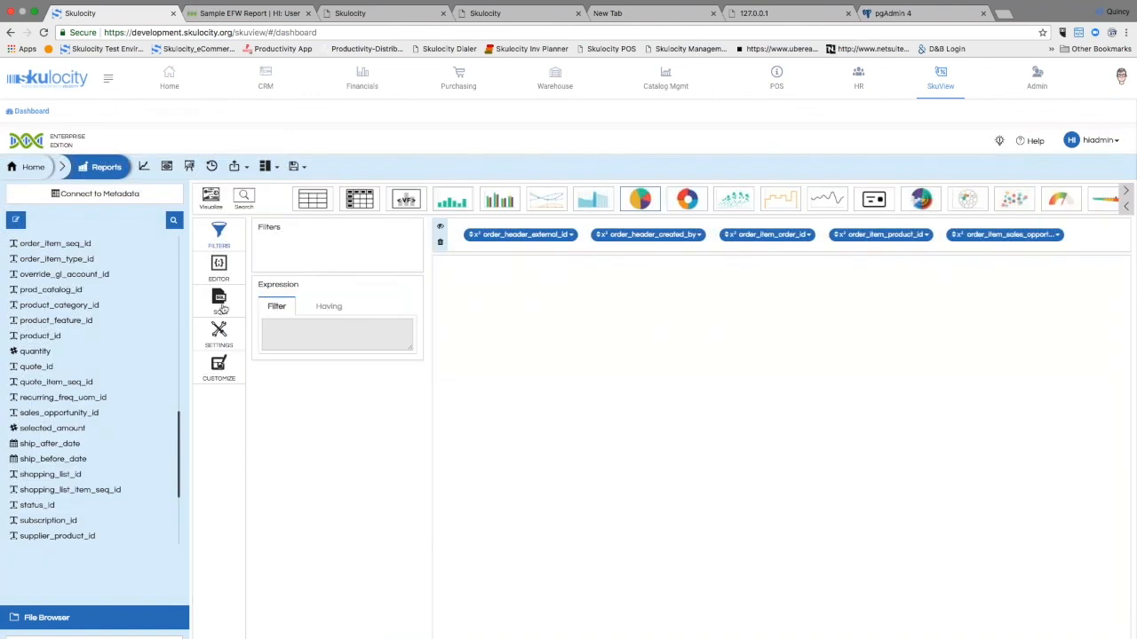
pyautogui.click(220, 302)
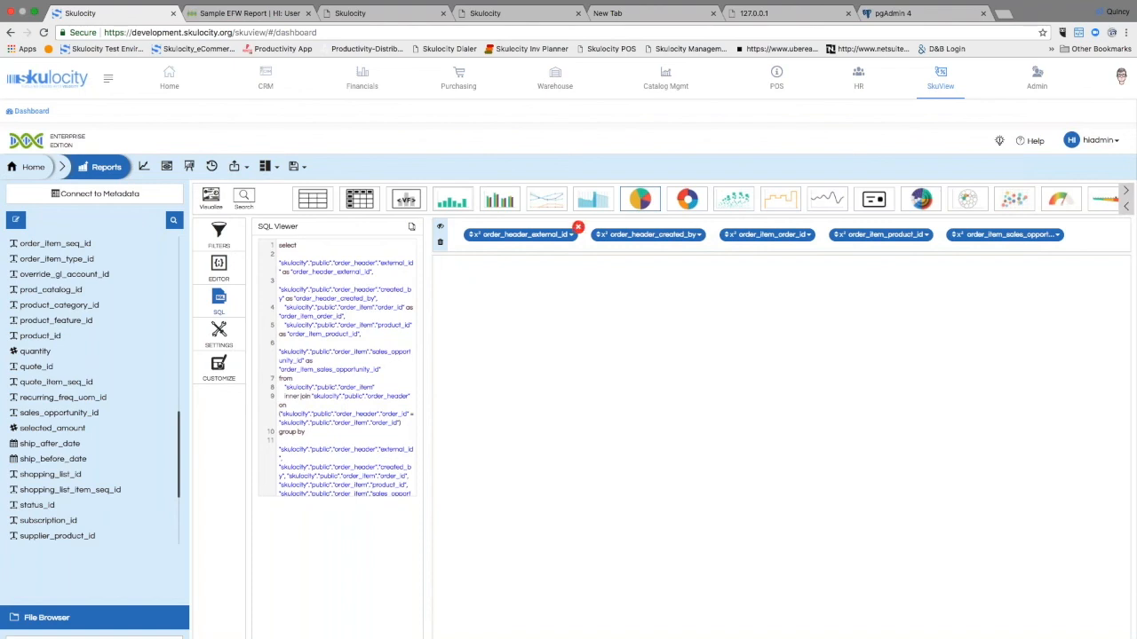
# Step: Rename the order_header_external_id column to Customer Name and the order_header_created_by column to Customer Date
pyautogui.click(571, 237)
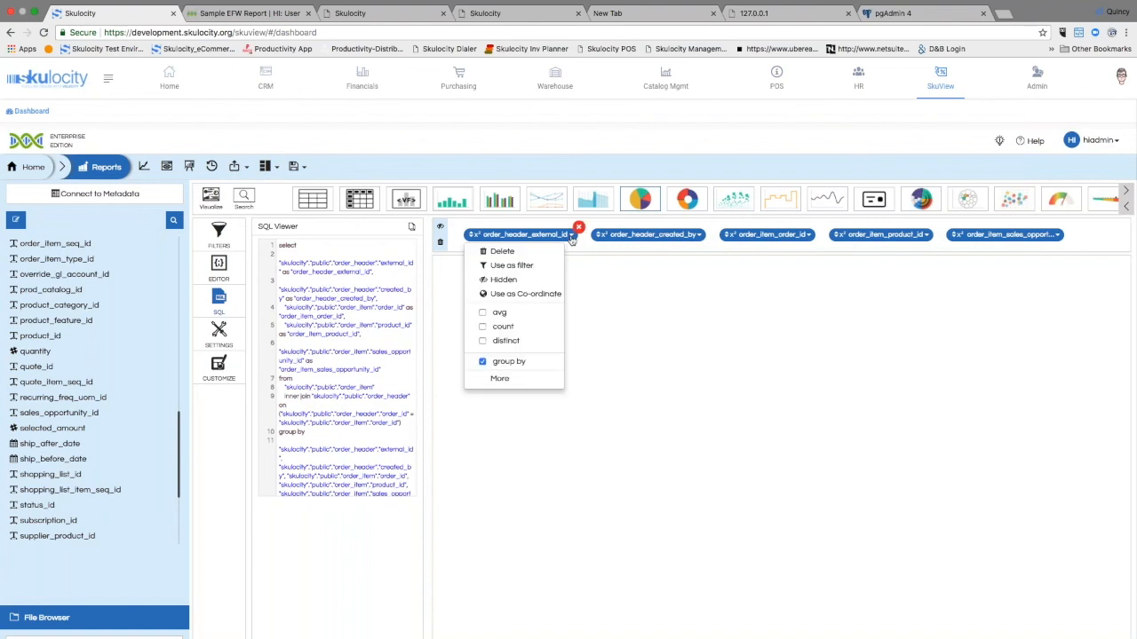
pyautogui.doubleClick(523, 234)
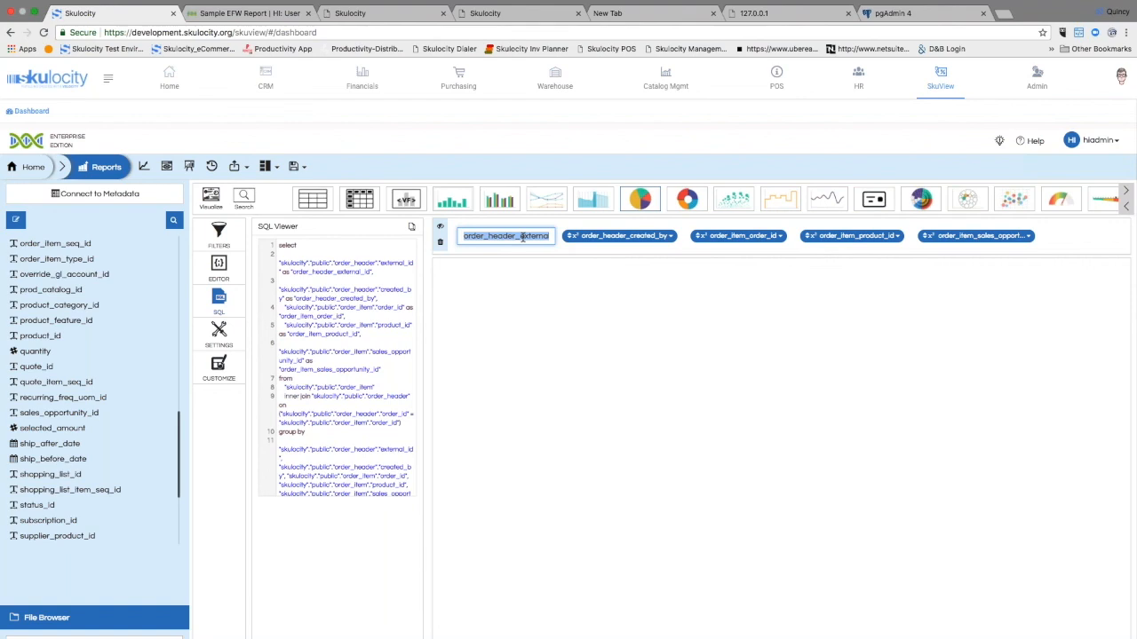
pyautogui.write('Customer Name')
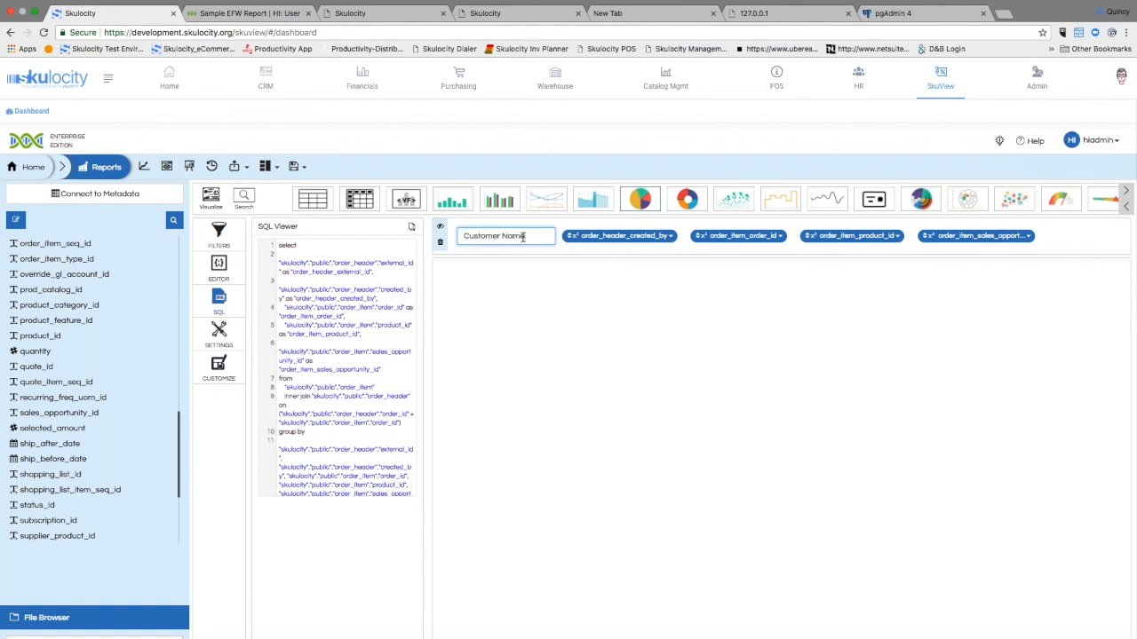
pyautogui.click(627, 235)
pyautogui.doubleClick(604, 236)
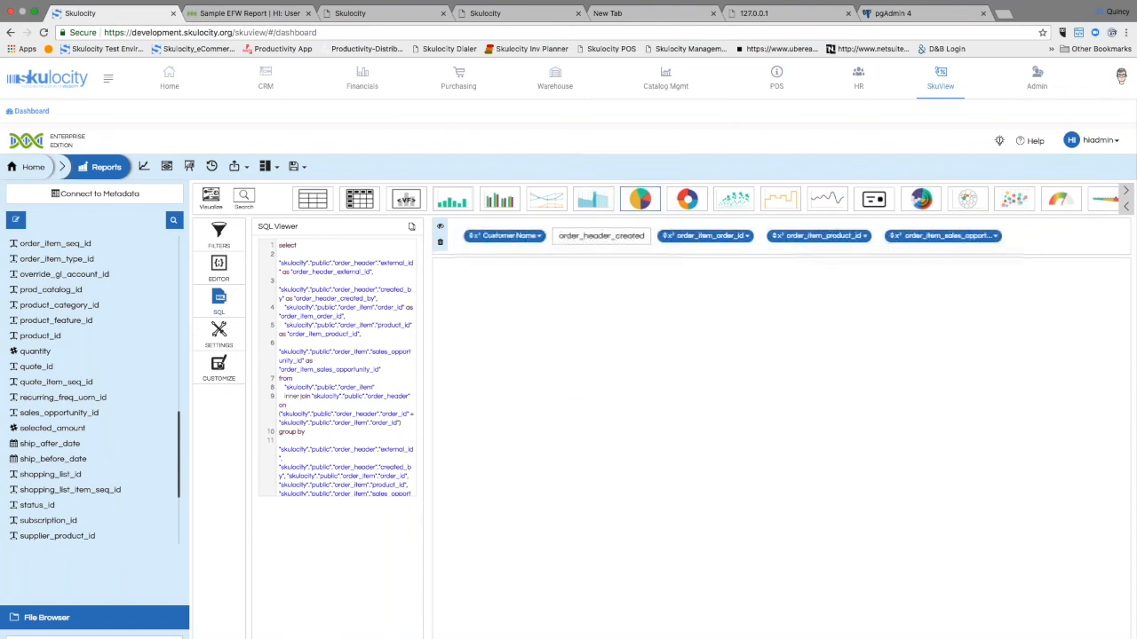
pyautogui.write('Customer Date')
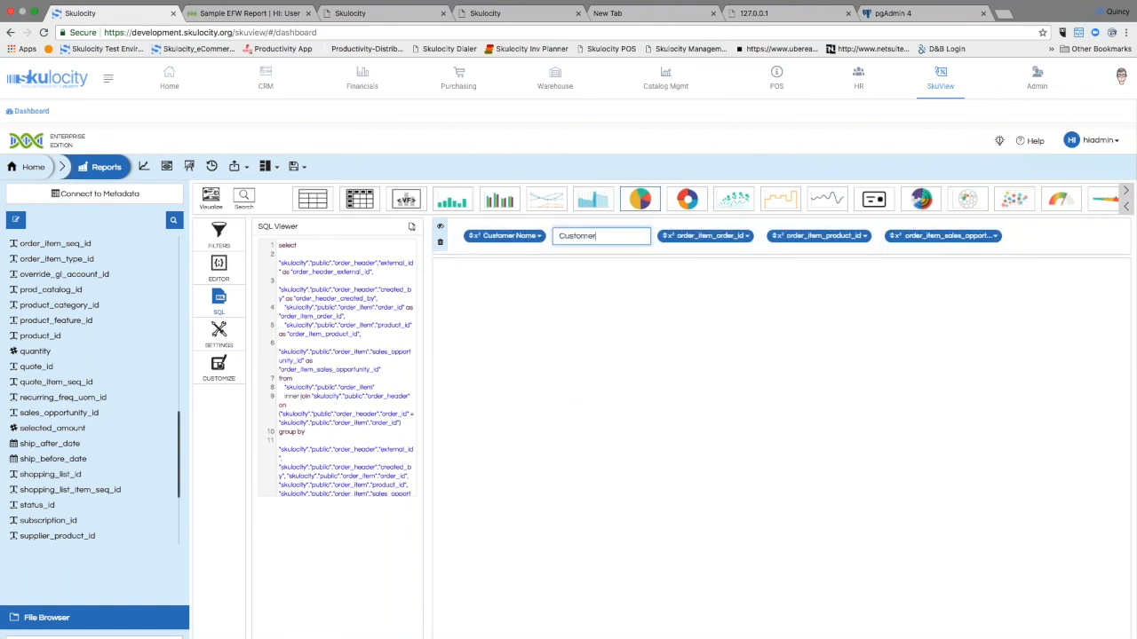
# Step: Rename the order_item_order_id column to Whatever and open the column options of order_item_product_id
pyautogui.doubleClick(695, 236)
pyautogui.doubleClick(695, 236)
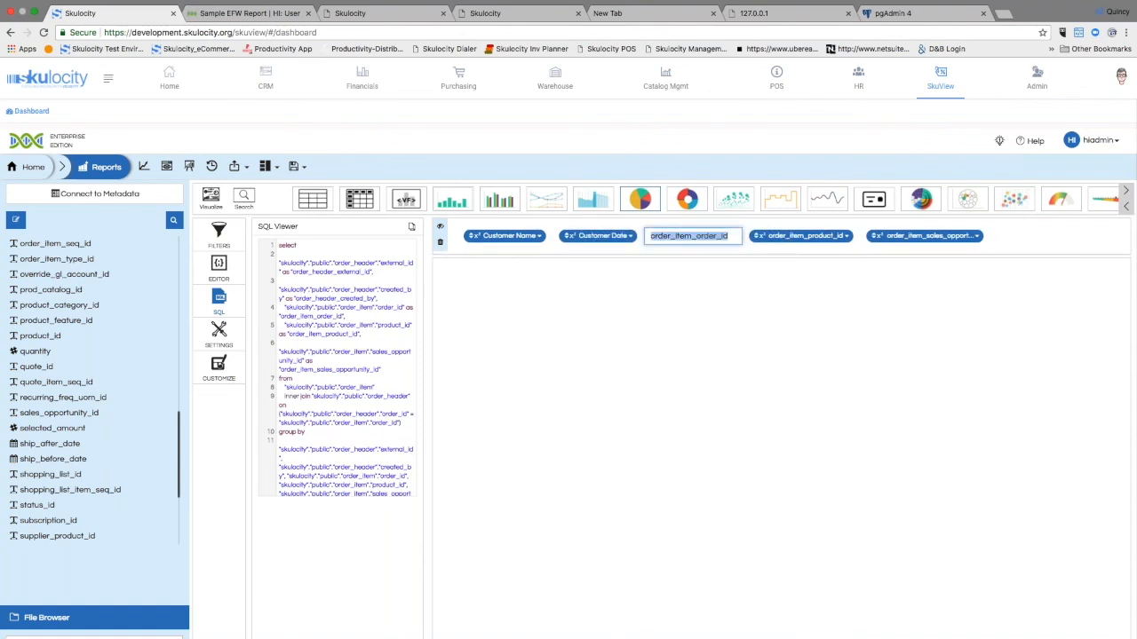
pyautogui.write('What')
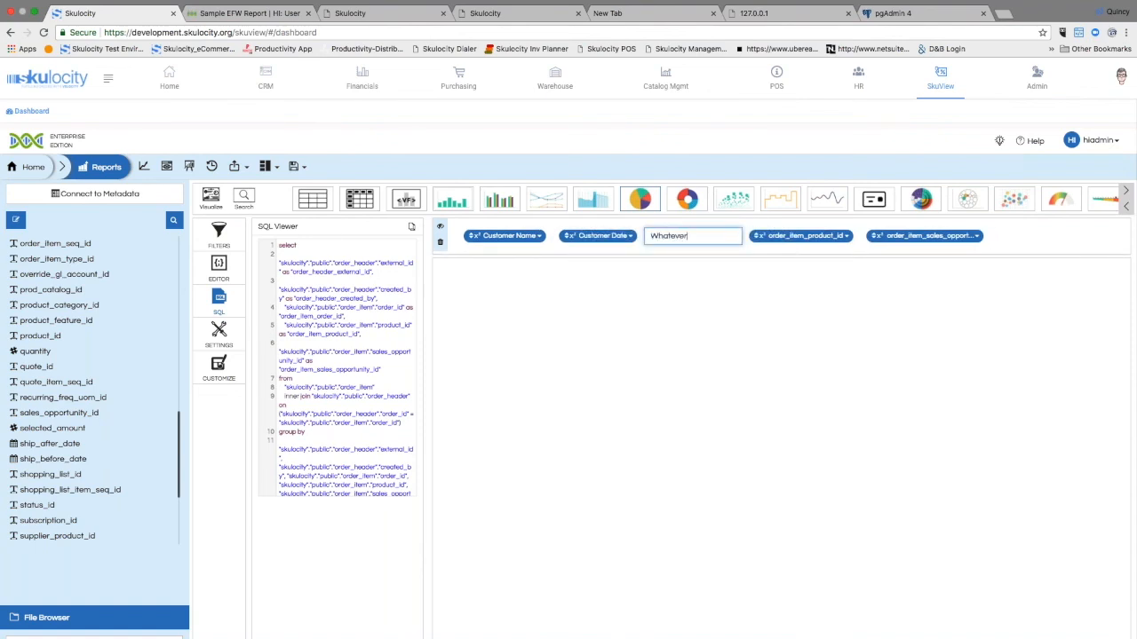
pyautogui.write('ever')
pyautogui.click(846, 235)
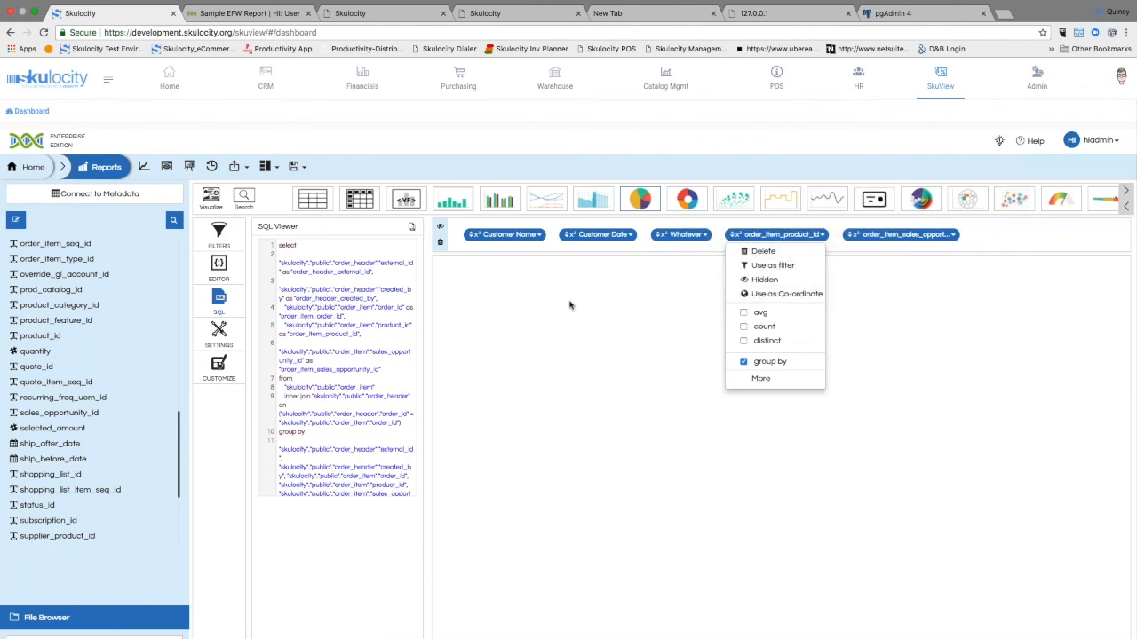
# Step: Display the report as a table with the renamed columns and return to its filter settings
pyautogui.click(167, 167)
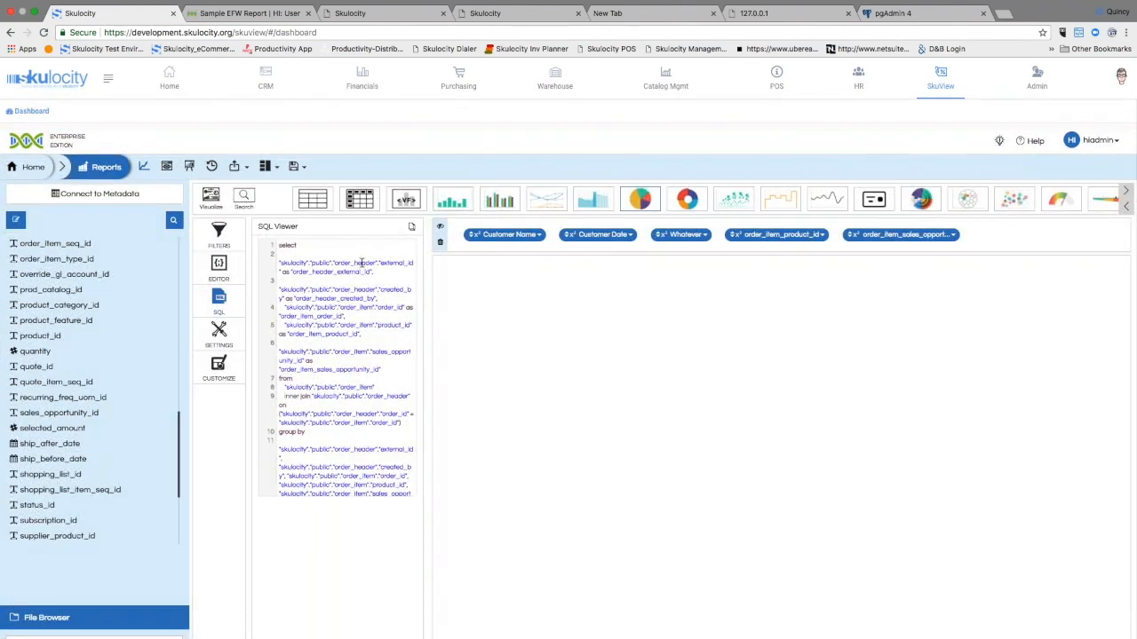
pyautogui.click(219, 233)
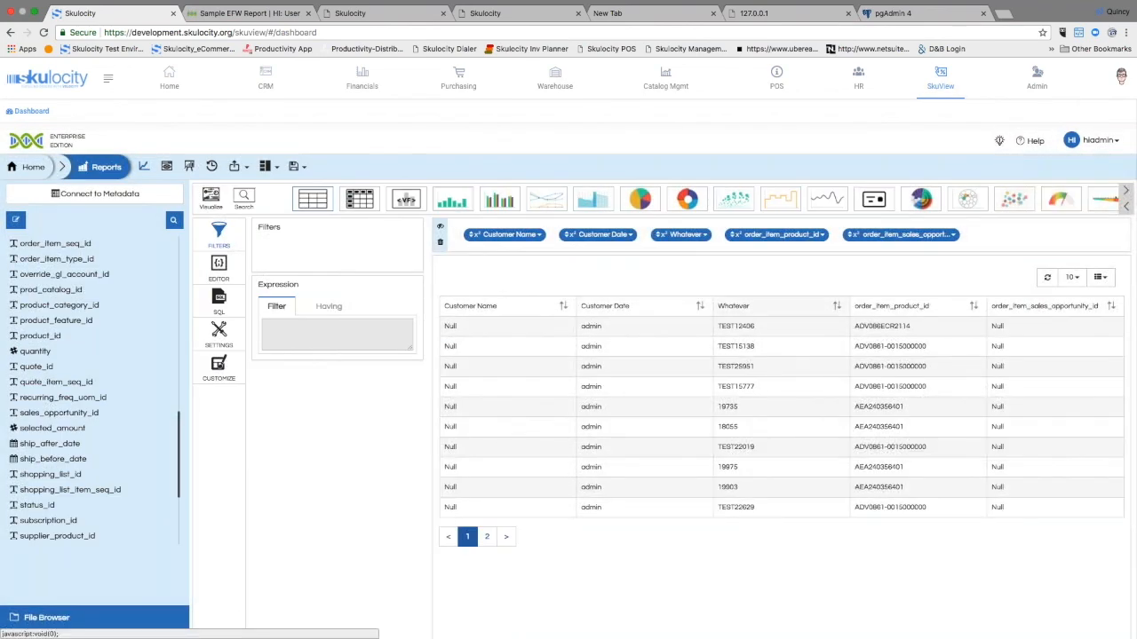
pyautogui.scroll(-1, 590, 318)
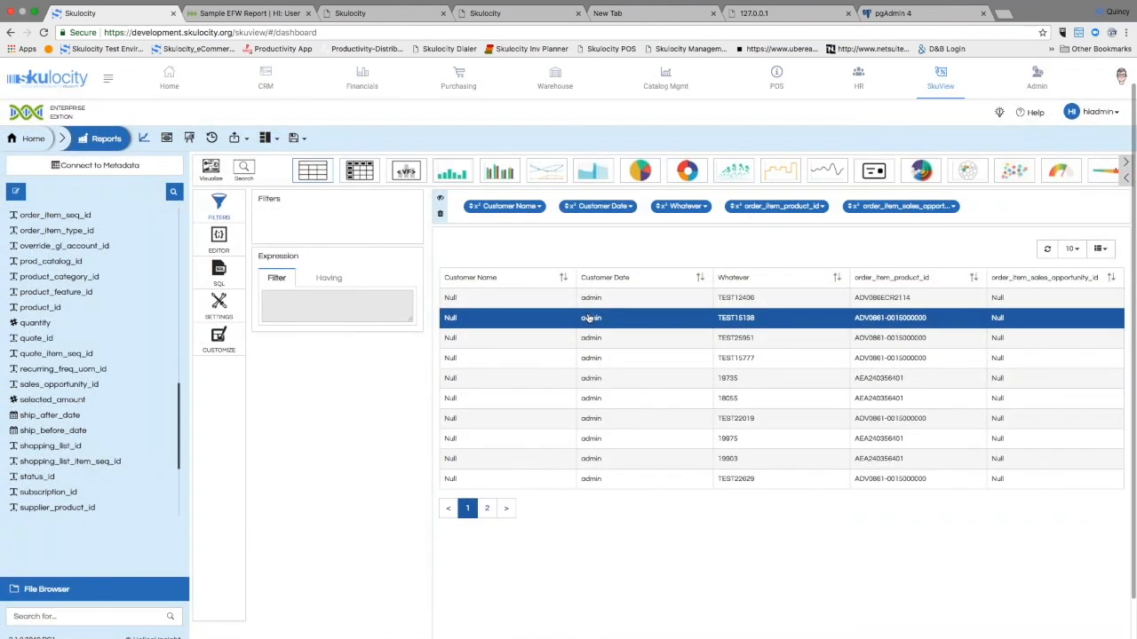
# Step: Review the table customization options and the report's save options without saving
pyautogui.click(218, 342)
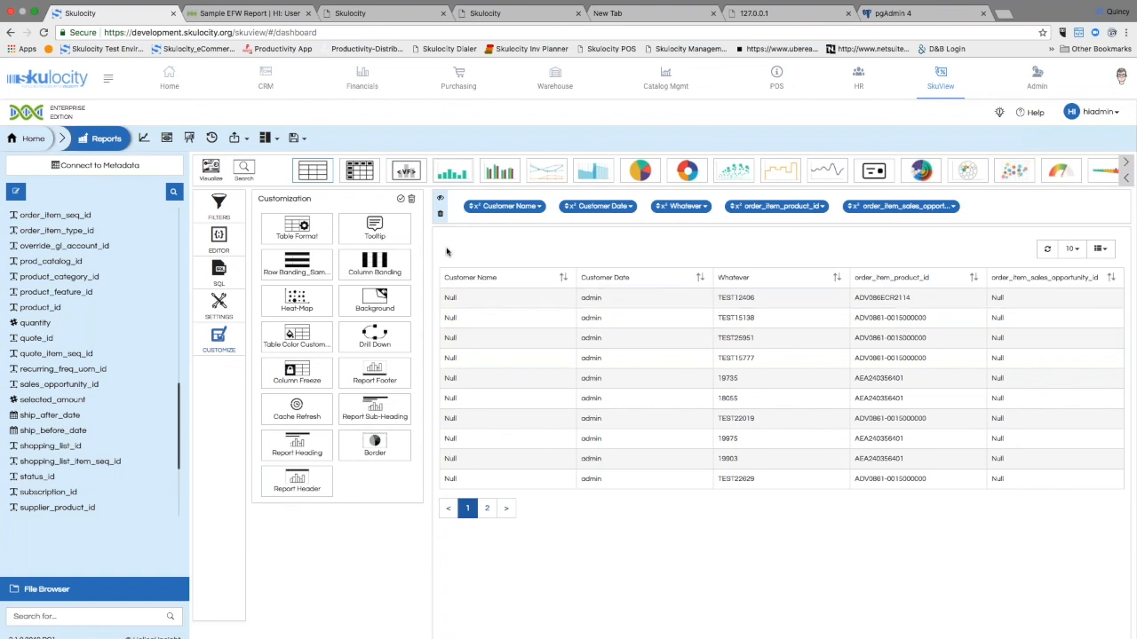
pyautogui.click(294, 137)
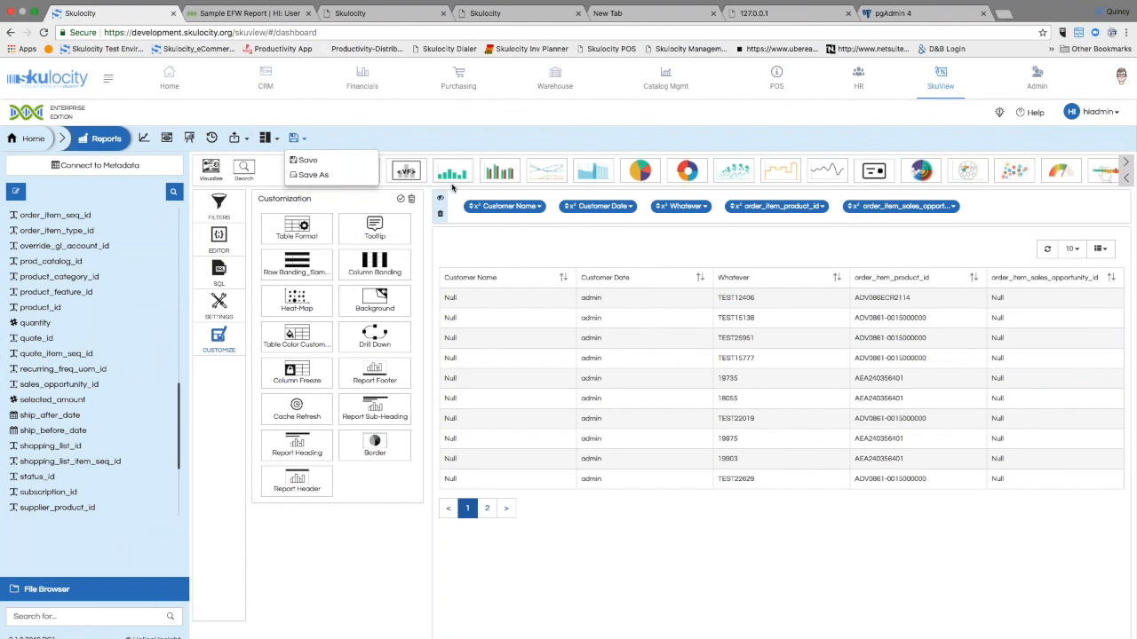
pyautogui.click(397, 147)
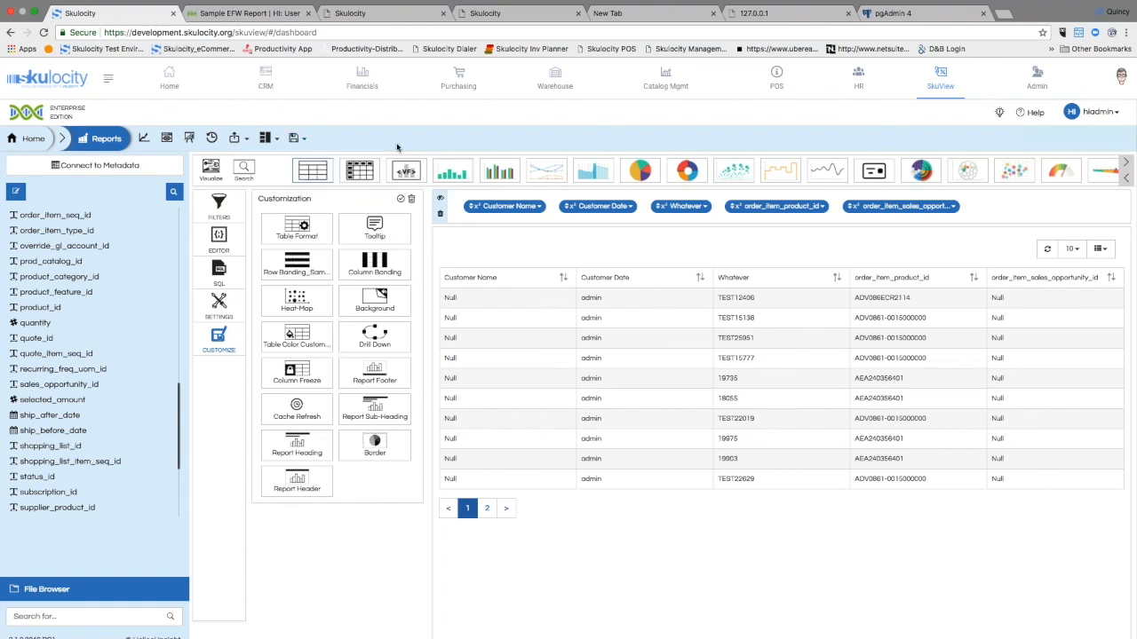